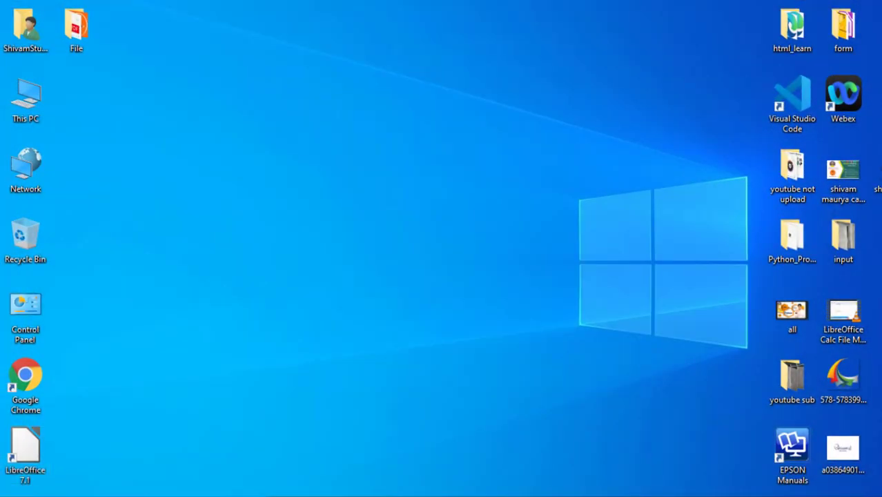
Launch Adobe Photoshop 7.0 from the Start menu app list
left_click(16, 489)
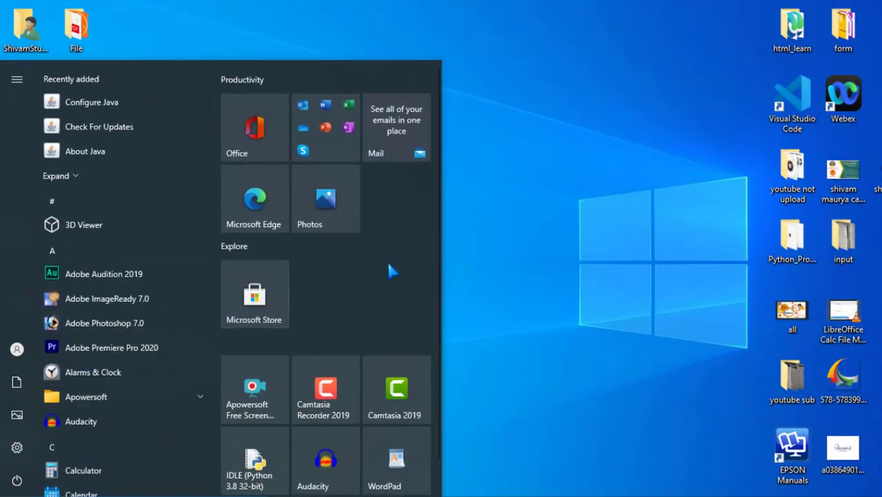
left_click(542, 223)
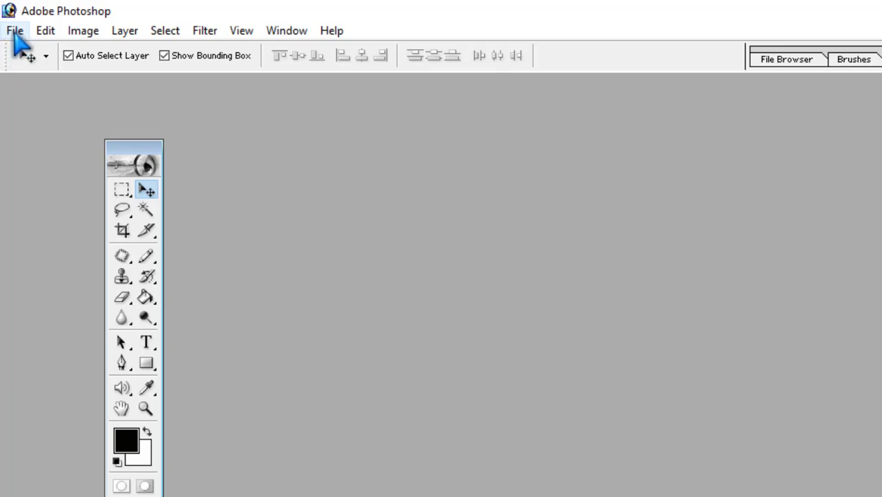
Show Photoshop's File menu commands
left_click(16, 35)
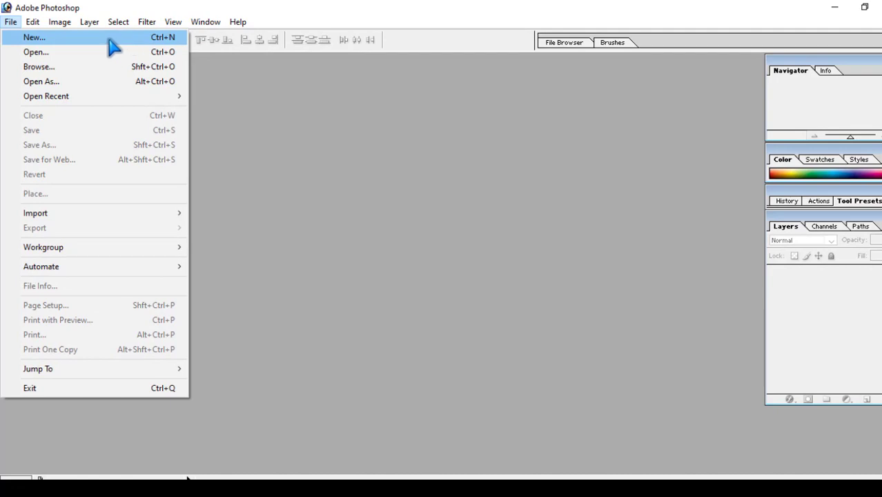
Start a new document named 'svam' using the 1280 x 720 HDTV 720P preset size
left_click(112, 46)
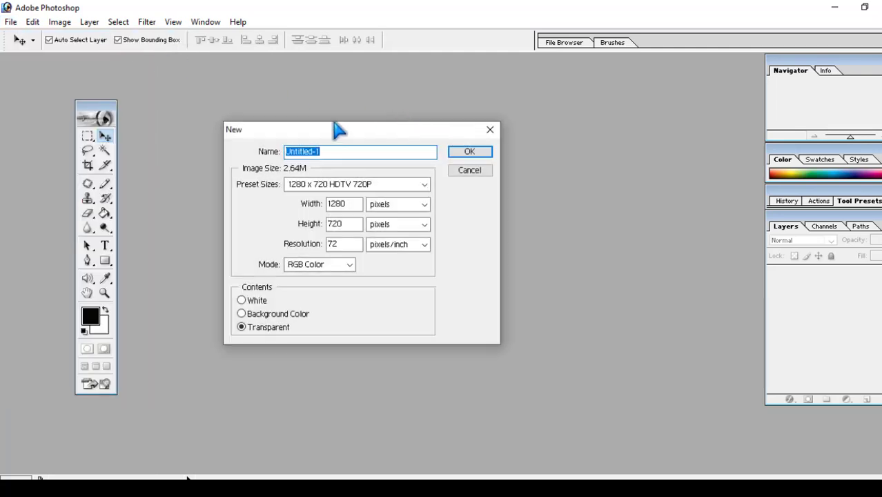
left_click_drag(326, 127, 339, 107)
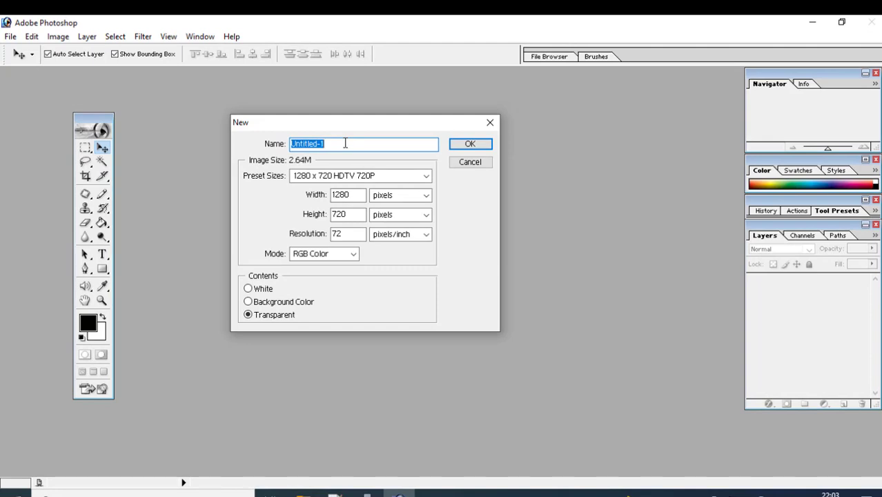
type("shi")
type("va")
type("m")
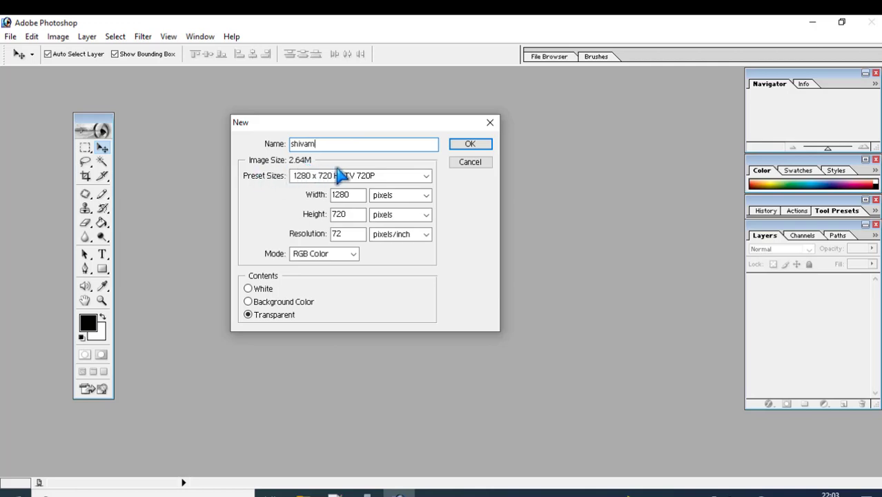
left_click(425, 177)
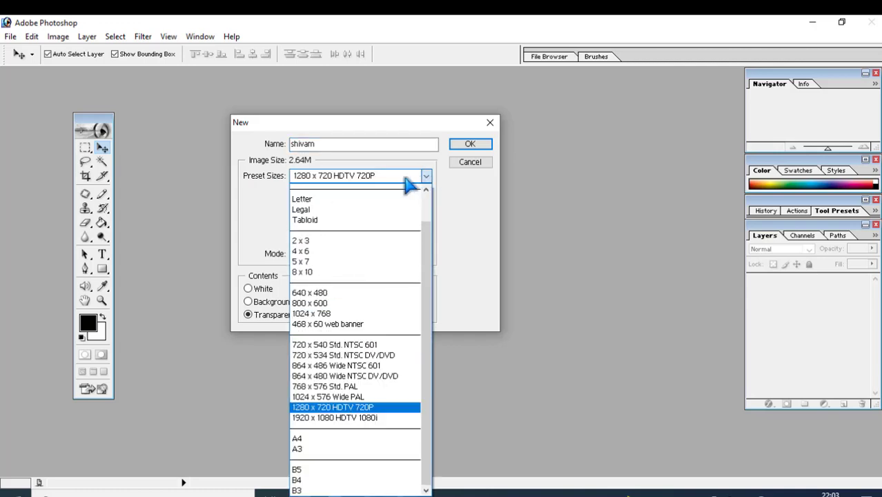
scroll(341, 200, "up", 1)
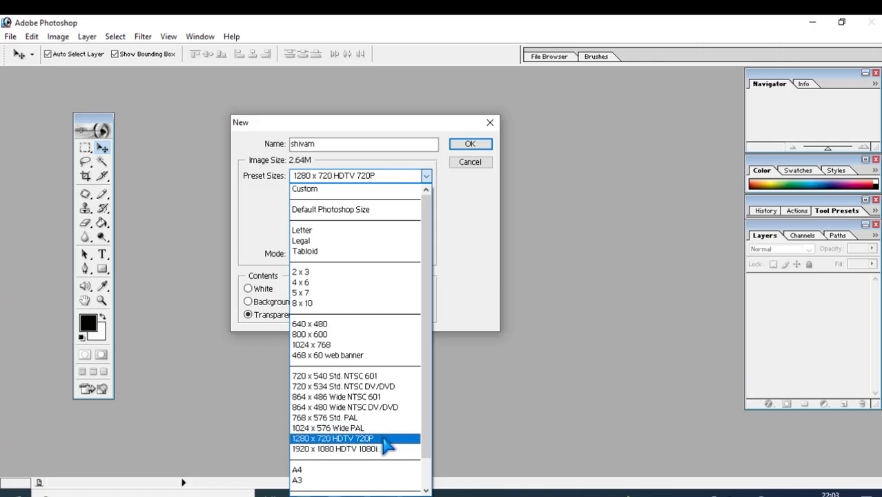
left_click(387, 439)
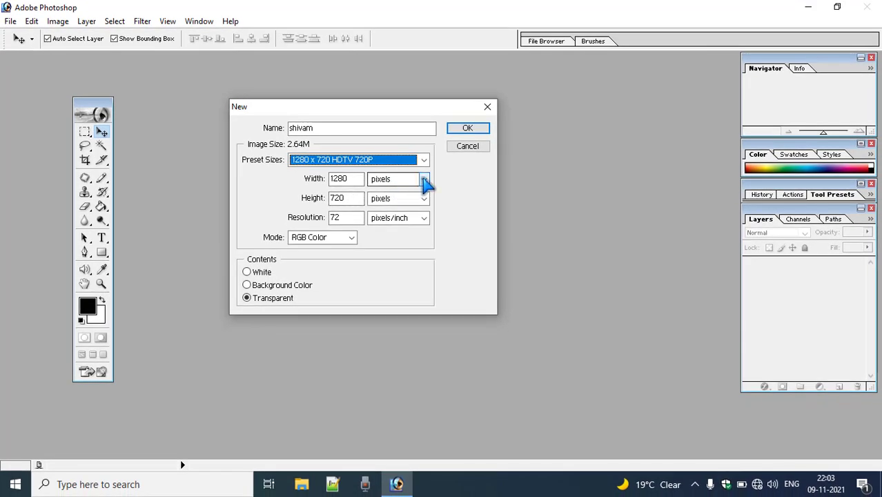
Keep width and height in pixels and set resolution to 300 pixels/inch
left_click(425, 181)
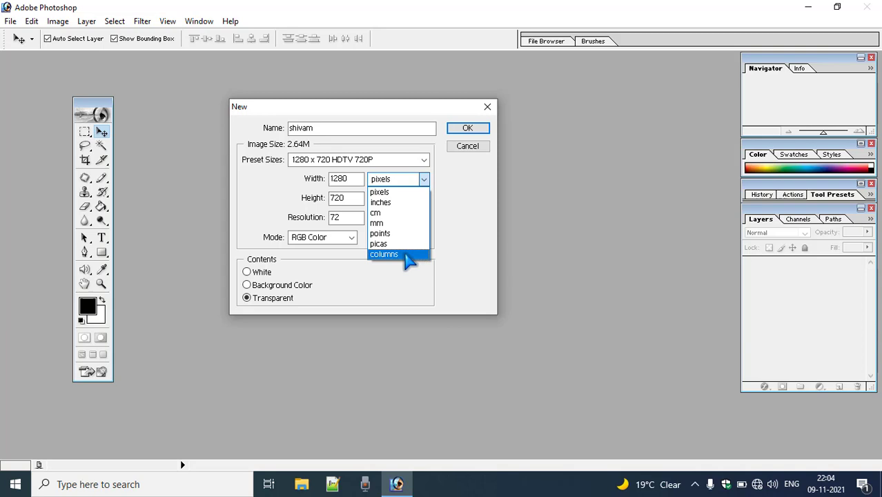
left_click(290, 204)
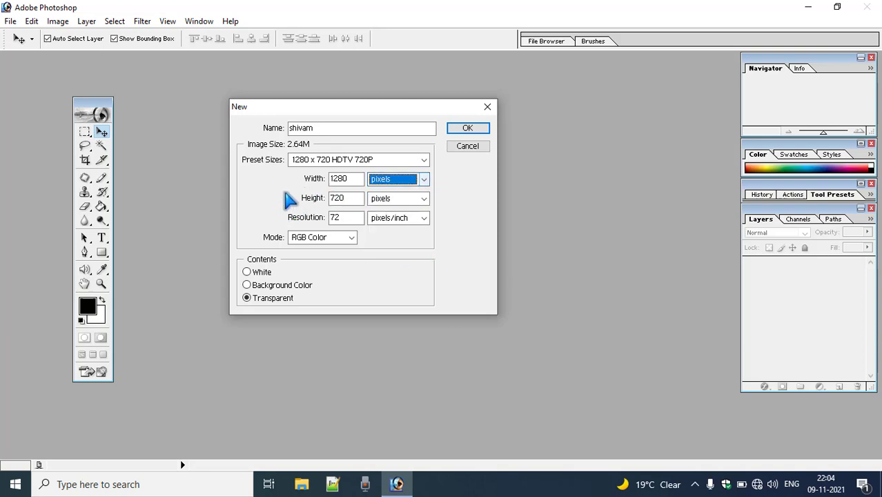
left_click(421, 199)
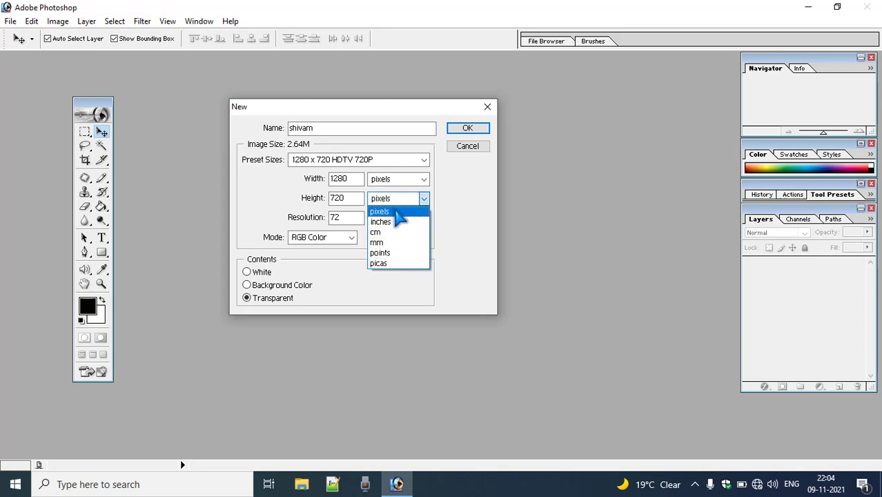
left_click(395, 211)
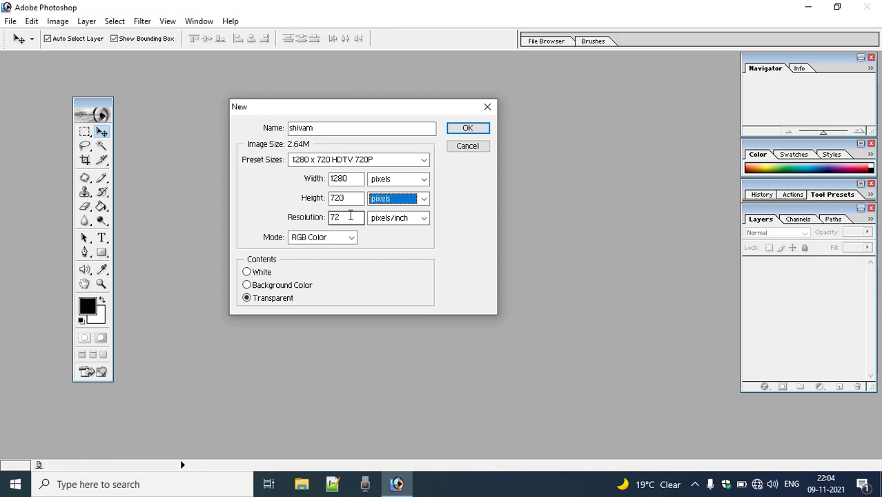
double_click(350, 215)
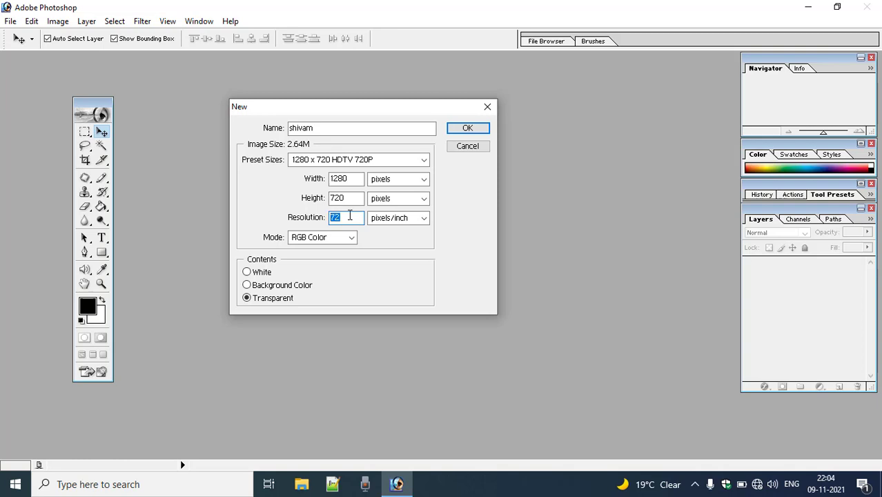
type("300")
left_click(407, 219)
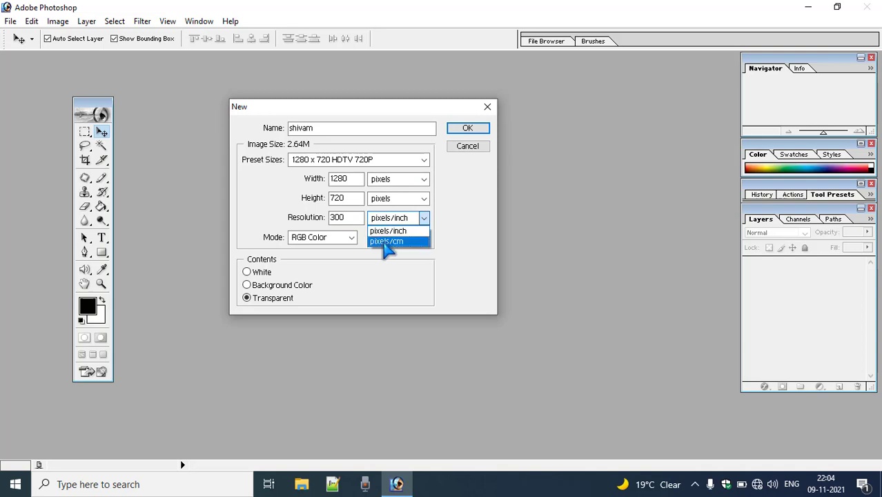
left_click(426, 220)
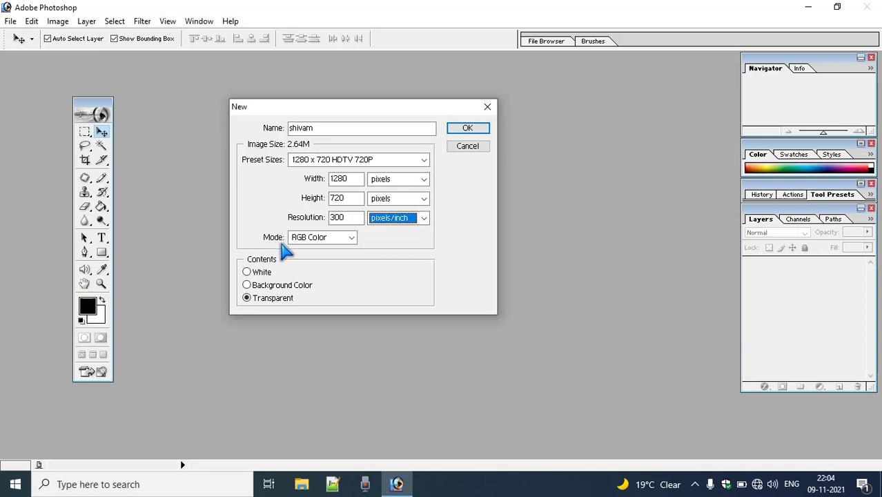
Keep RGB Color mode and set the background contents to Transparent
left_click(352, 238)
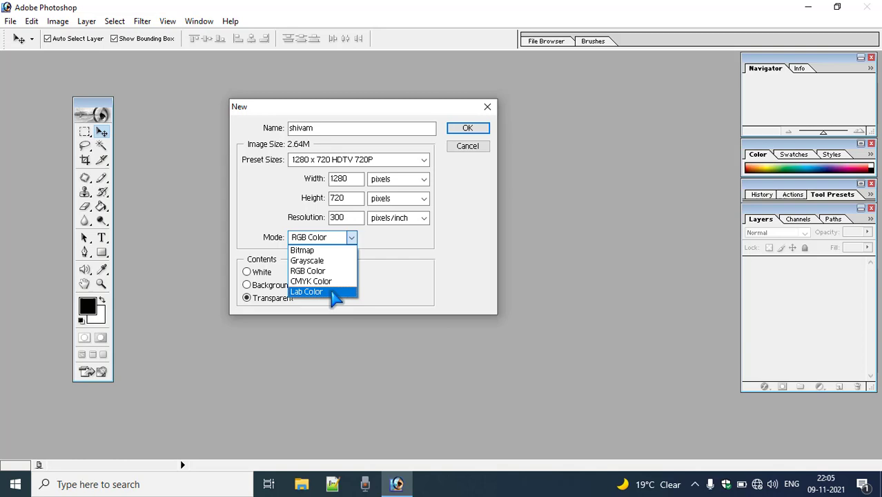
left_click(331, 271)
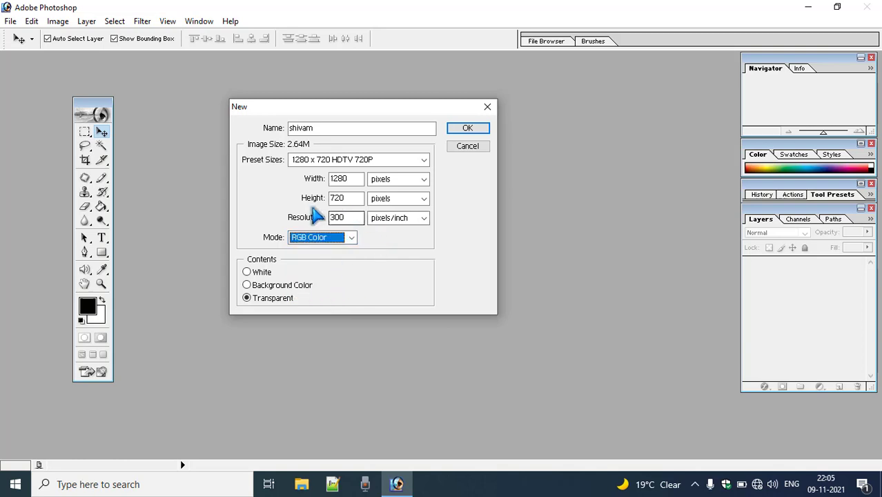
left_click(246, 272)
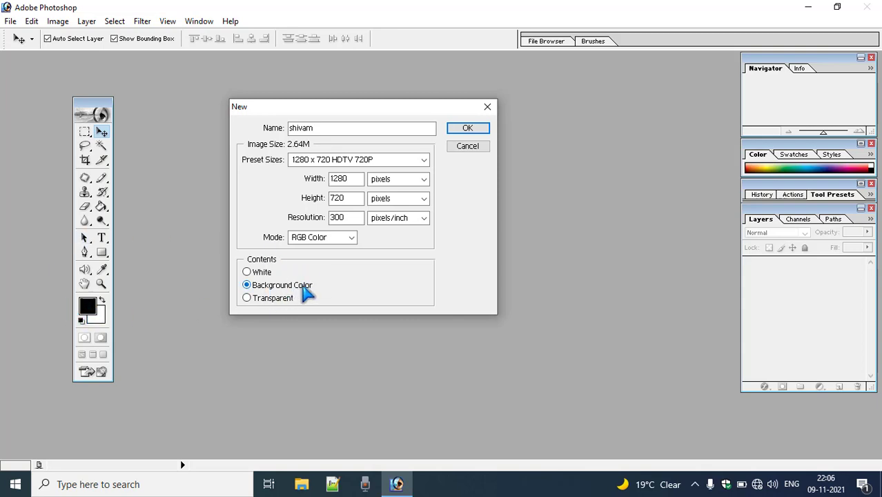
left_click(246, 298)
Create the 1280 x 720 transparent document, then reposition its window and the Tools palette
left_click(467, 129)
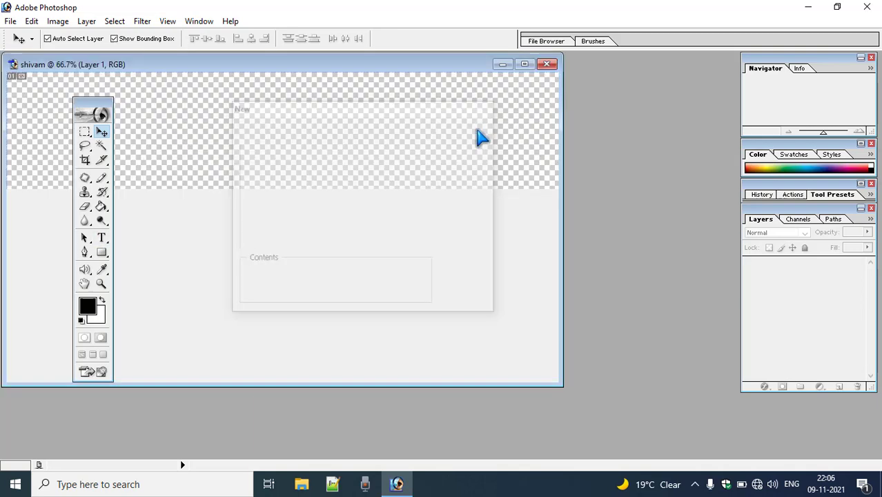
left_click_drag(290, 71, 434, 76)
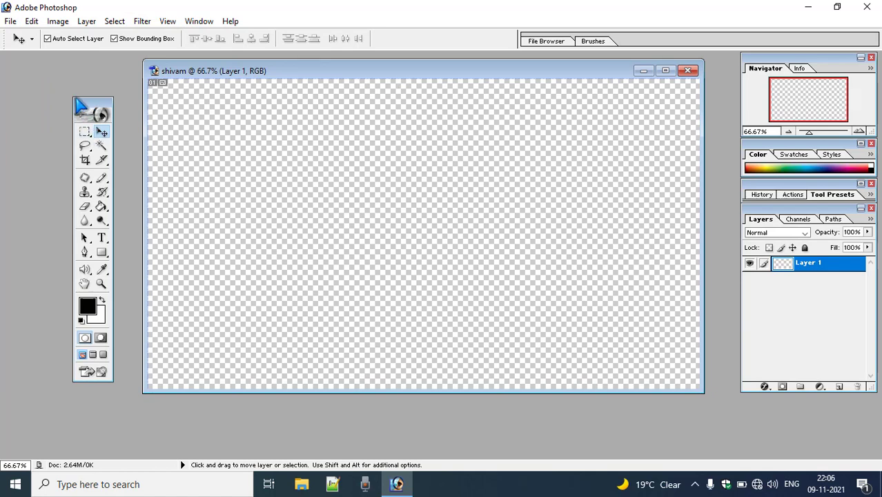
left_click_drag(80, 104, 7, 75)
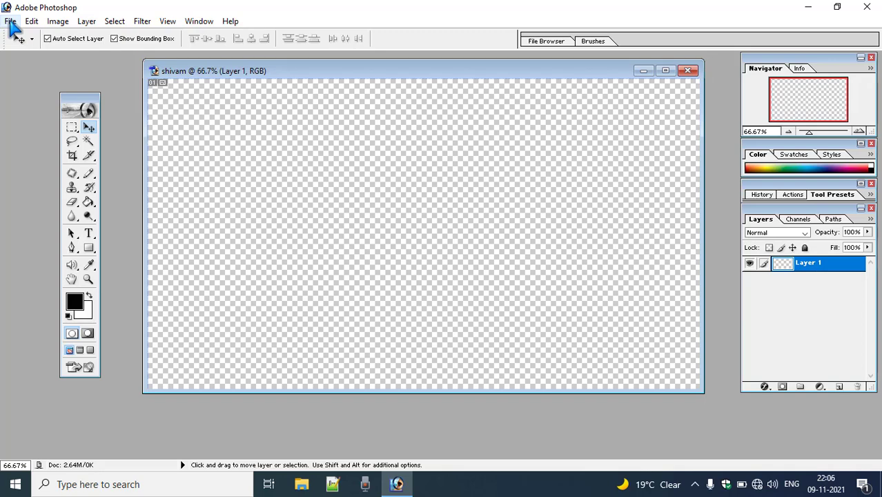
left_click(10, 22)
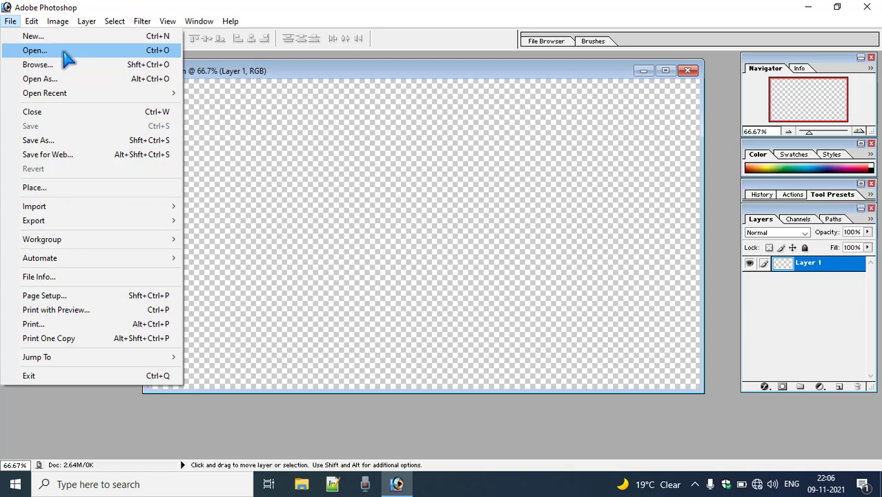
Open the image file 5.png from the File folder
left_click(111, 54)
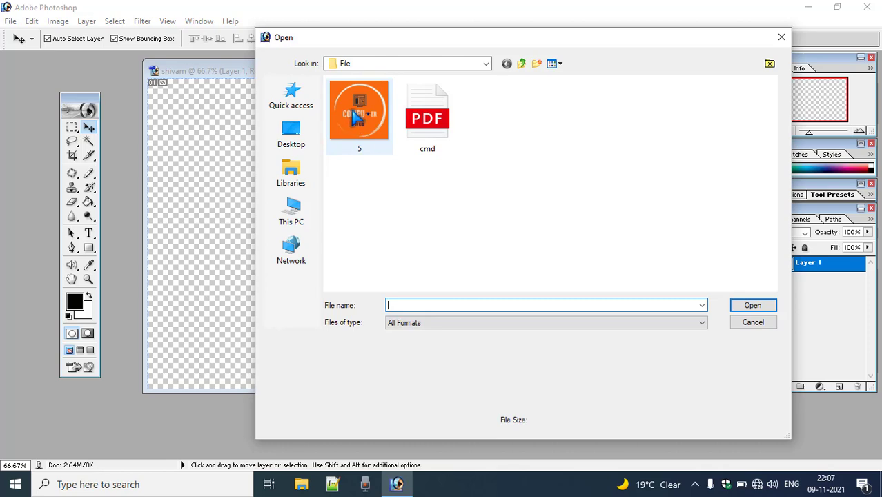
left_click(362, 123)
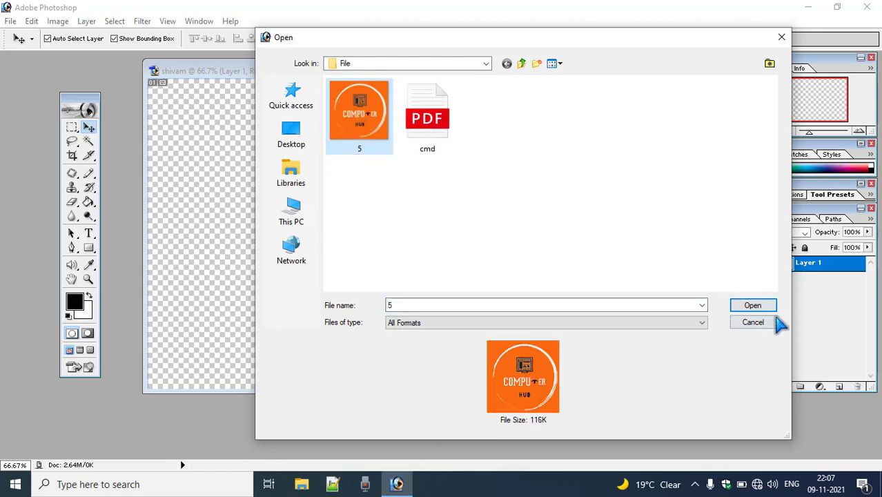
left_click(749, 306)
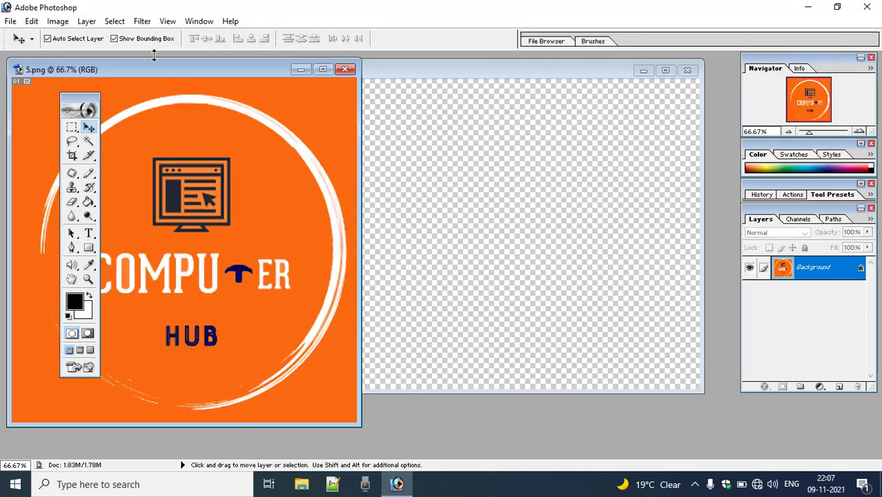
Move the 5.png window to the right and show the File menu
left_click_drag(158, 73, 306, 68)
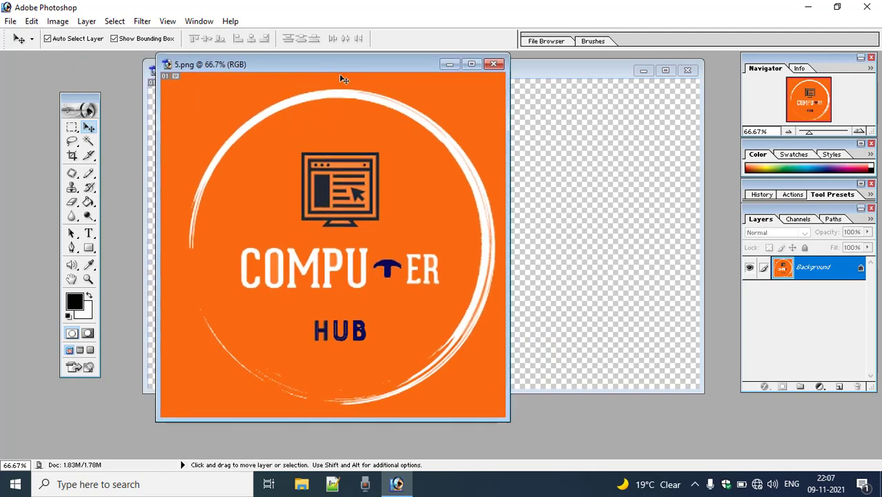
left_click(10, 21)
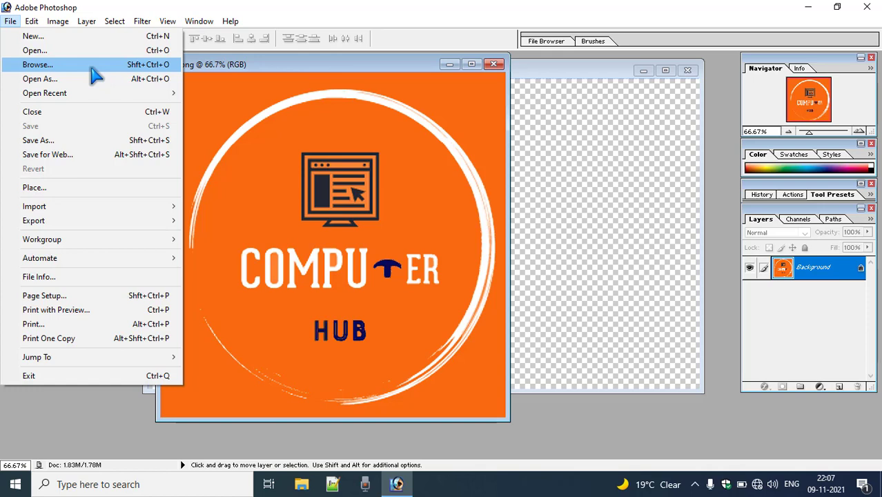
left_click(90, 68)
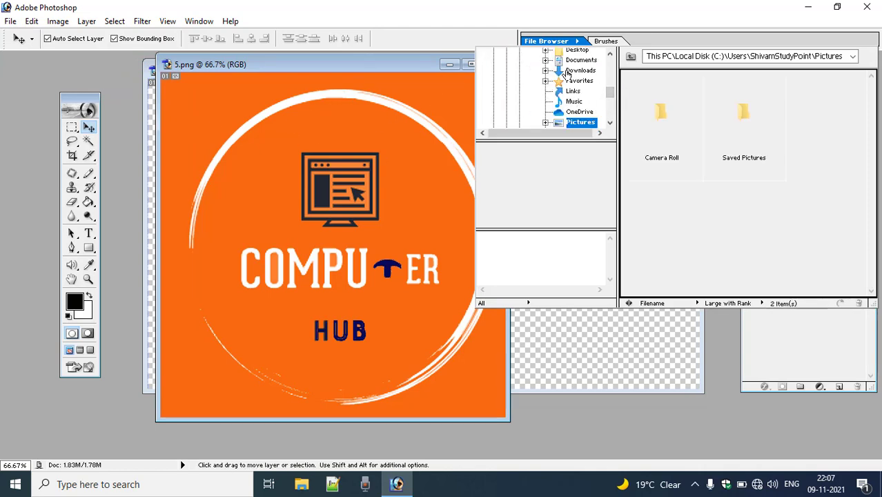
scroll(566, 73, "up", 2)
scroll(566, 73, "up", 2)
scroll(566, 73, "up", 2)
scroll(566, 72, "up", 2)
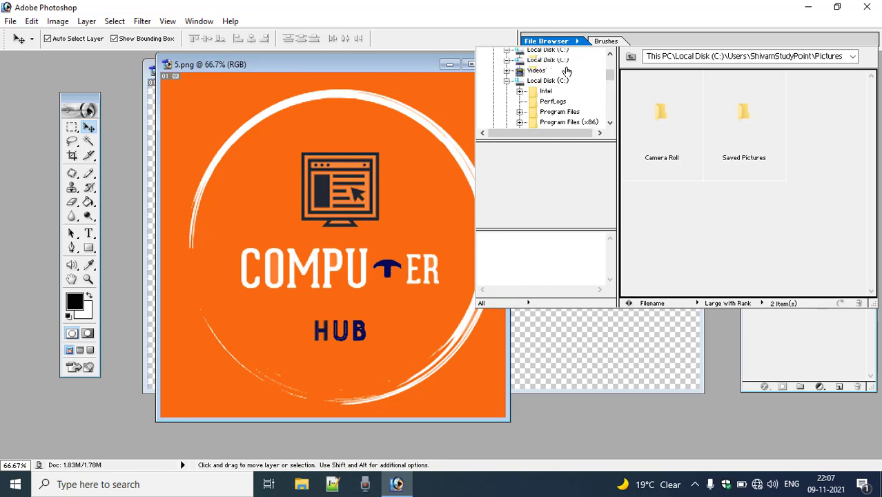
scroll(566, 72, "up", 3)
scroll(557, 64, "up", 2)
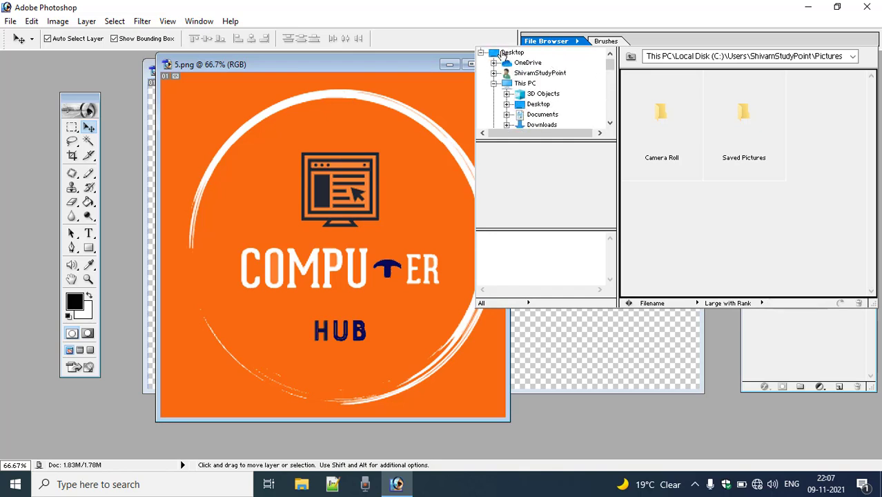
left_click(510, 53)
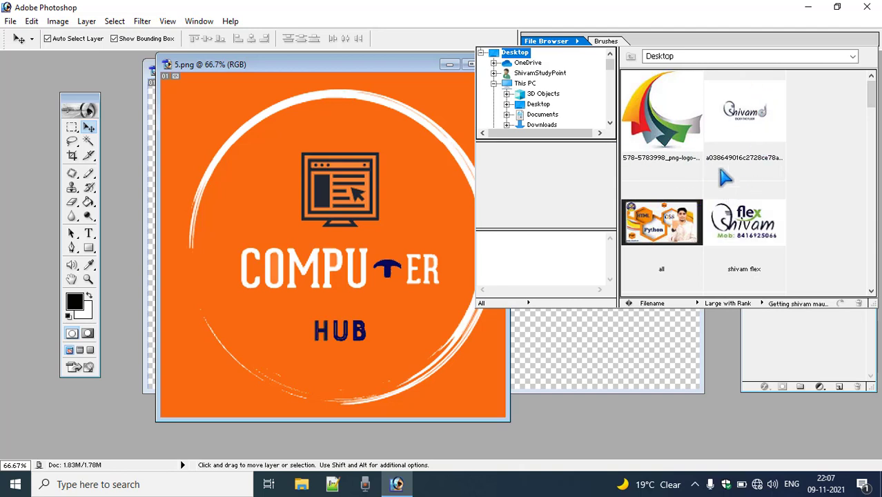
scroll(760, 169, "down", 2)
scroll(773, 167, "down", 2)
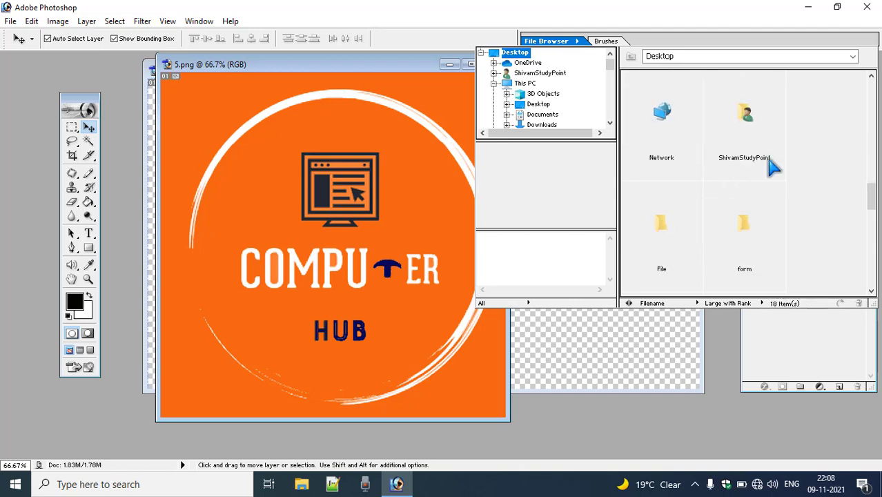
scroll(759, 185, "down", 1)
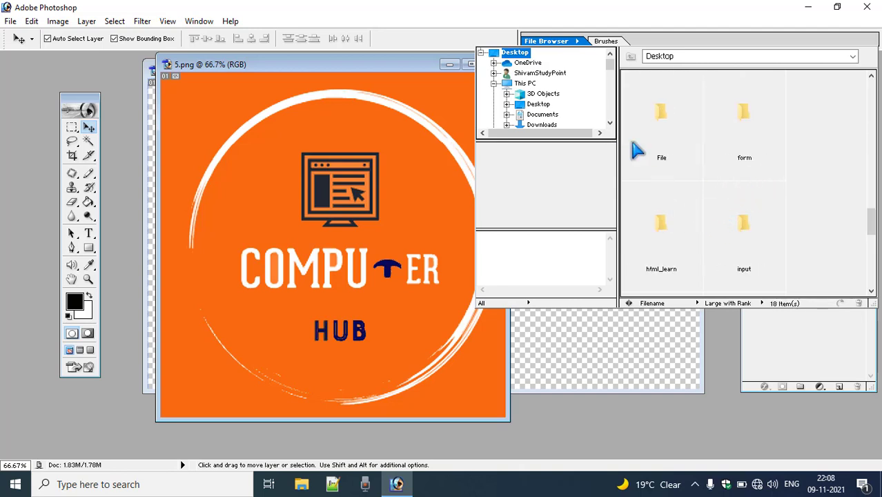
scroll(742, 238, "down", 2)
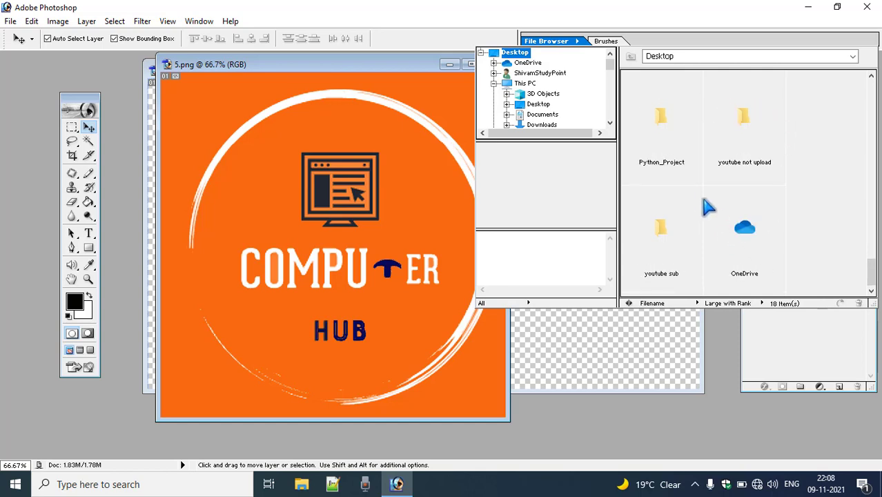
scroll(707, 205, "up", 7)
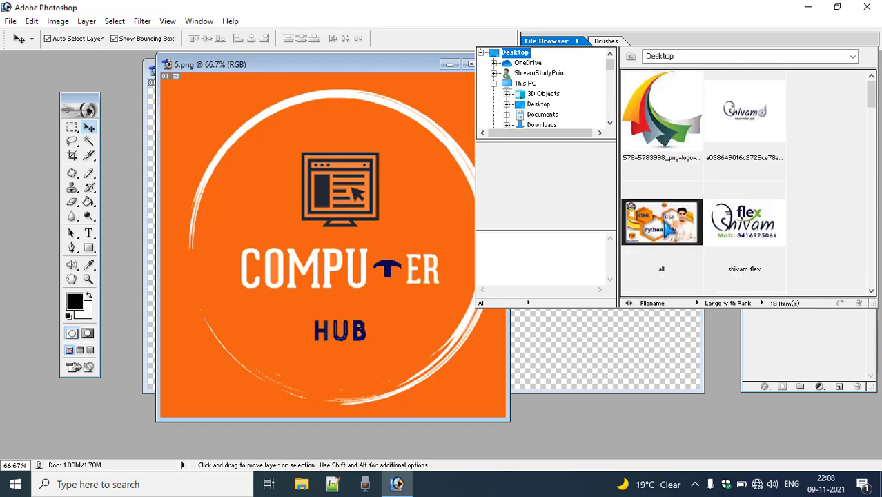
left_click(668, 231)
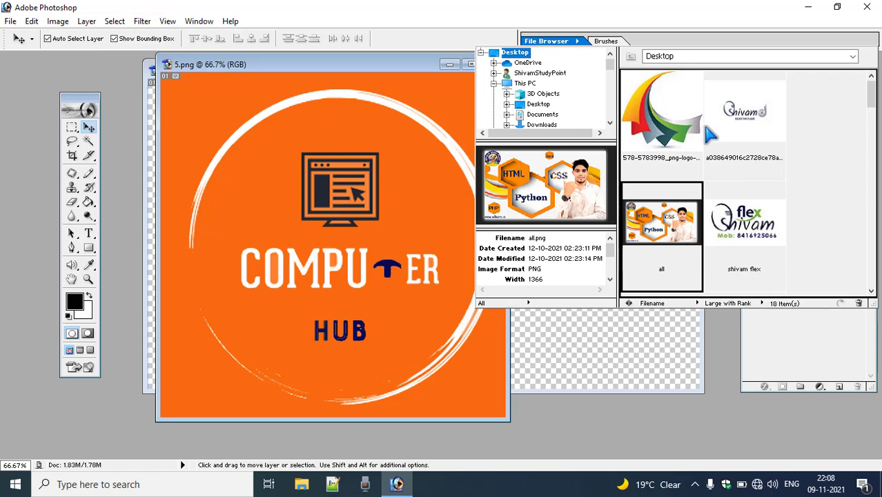
double_click(571, 173)
left_click(287, 84)
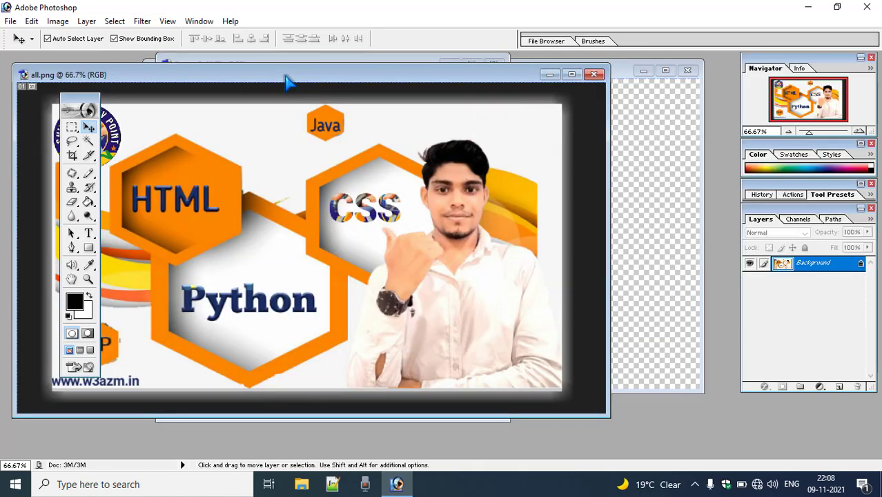
left_click_drag(338, 79, 430, 78)
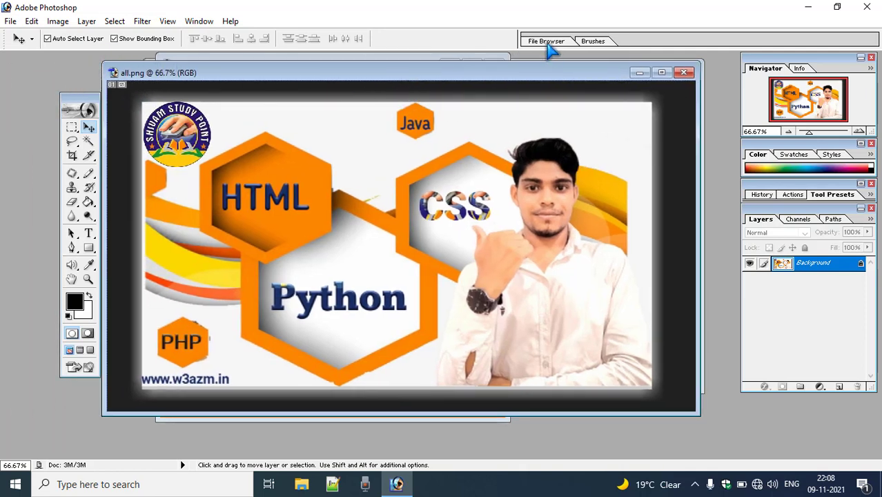
left_click(547, 42)
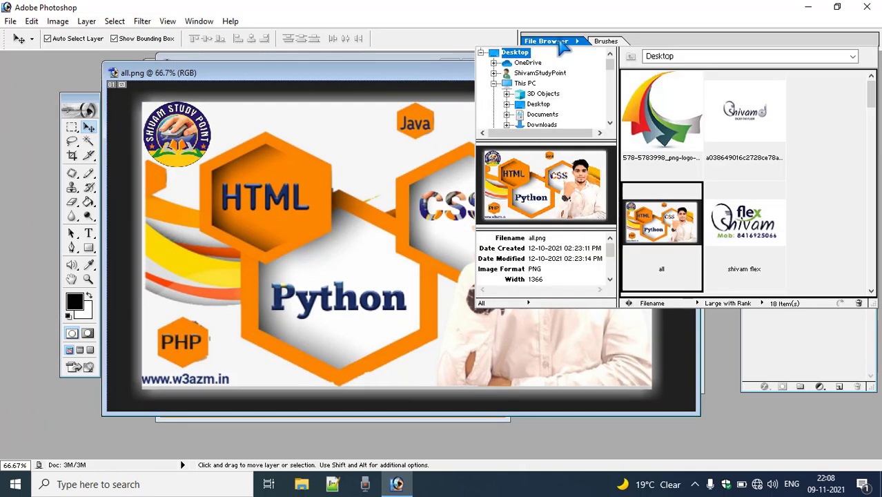
left_click(555, 41)
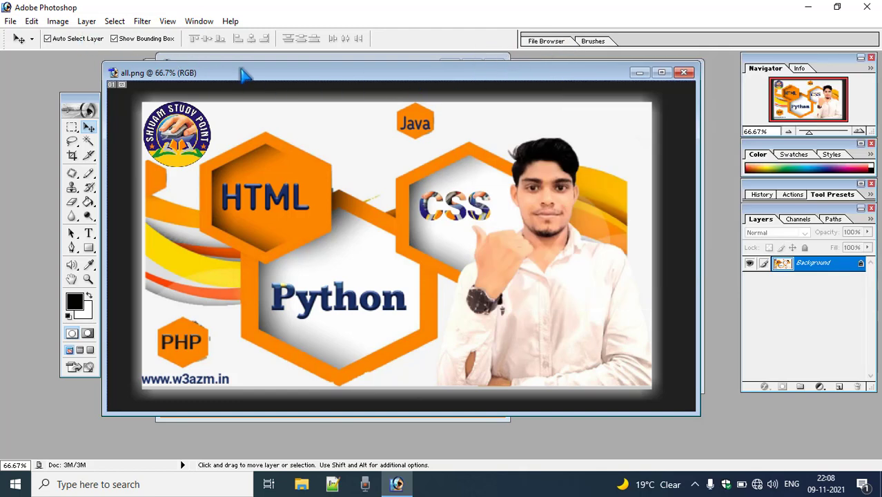
left_click(683, 73)
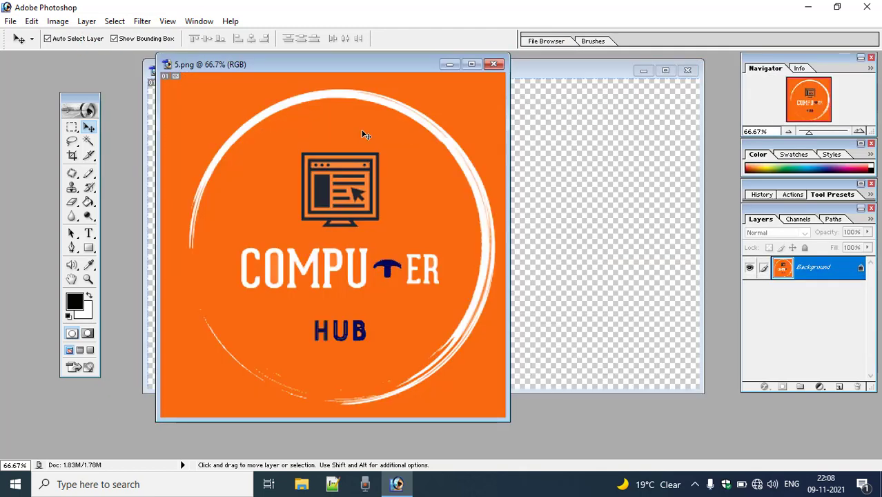
left_click(11, 22)
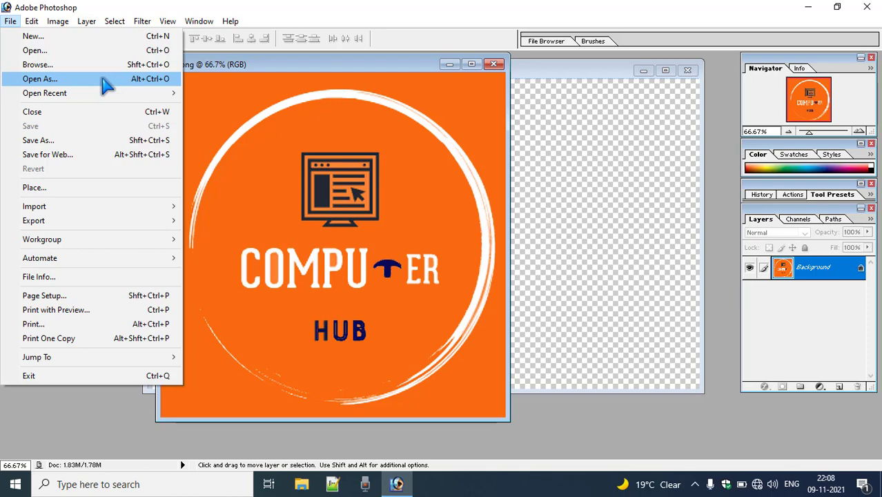
Reopen file 5 via Open As and dismiss the invalid-document error for cmd.pdf
left_click(105, 84)
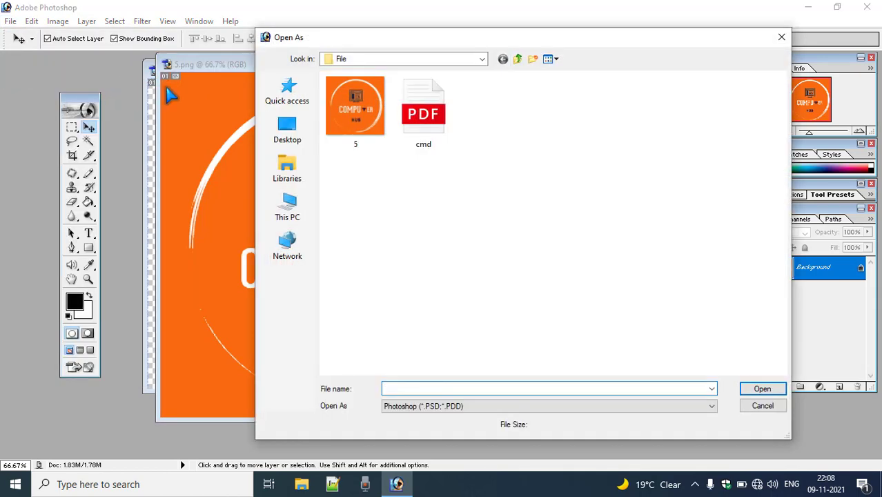
left_click_drag(449, 44, 448, 24)
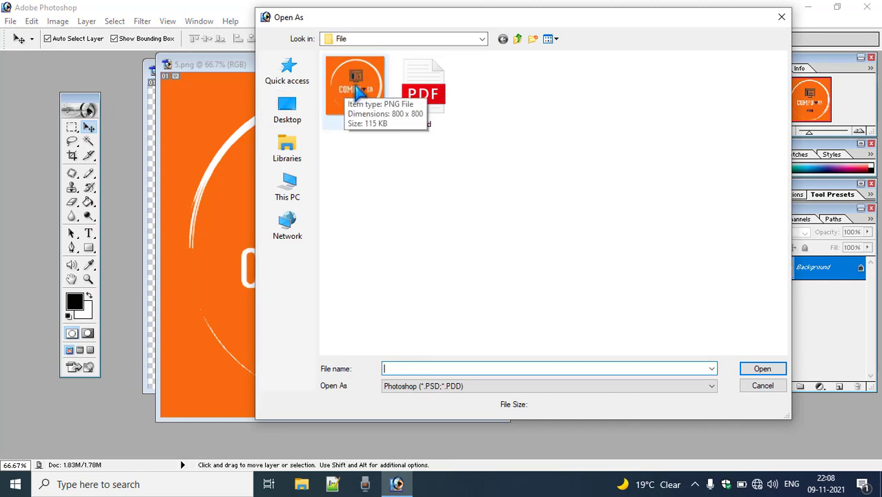
left_click(355, 91)
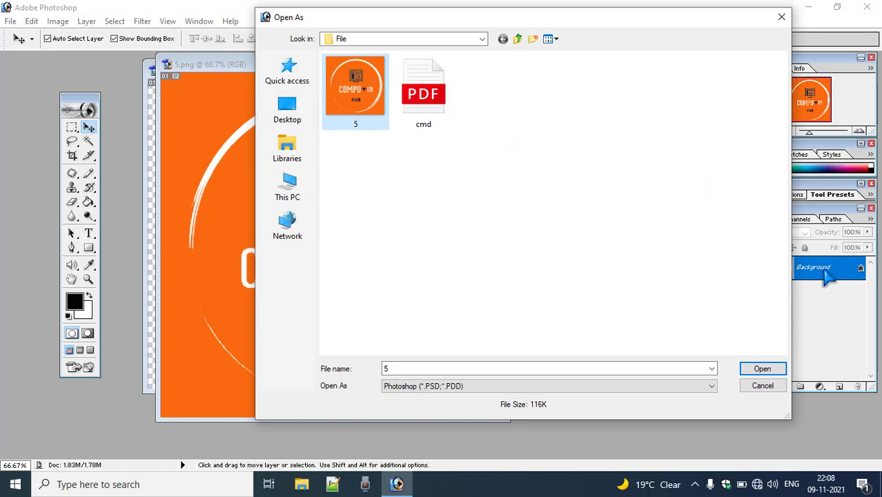
left_click(763, 369)
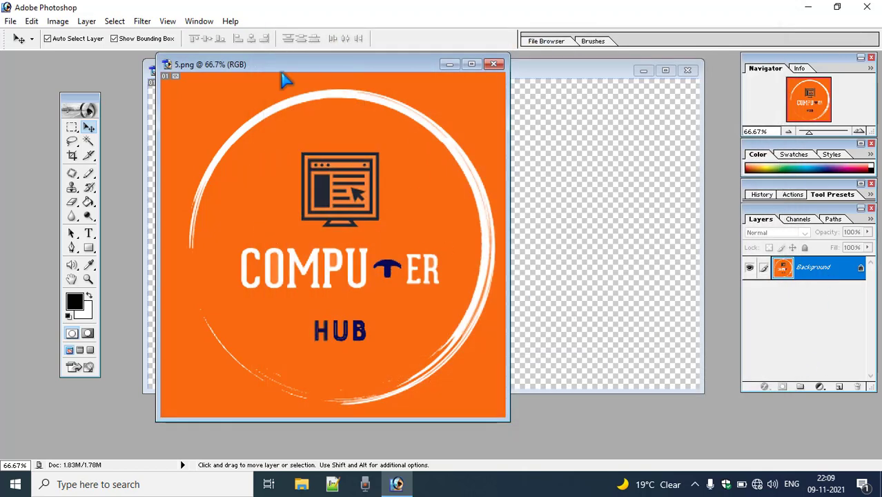
left_click_drag(339, 64, 349, 53)
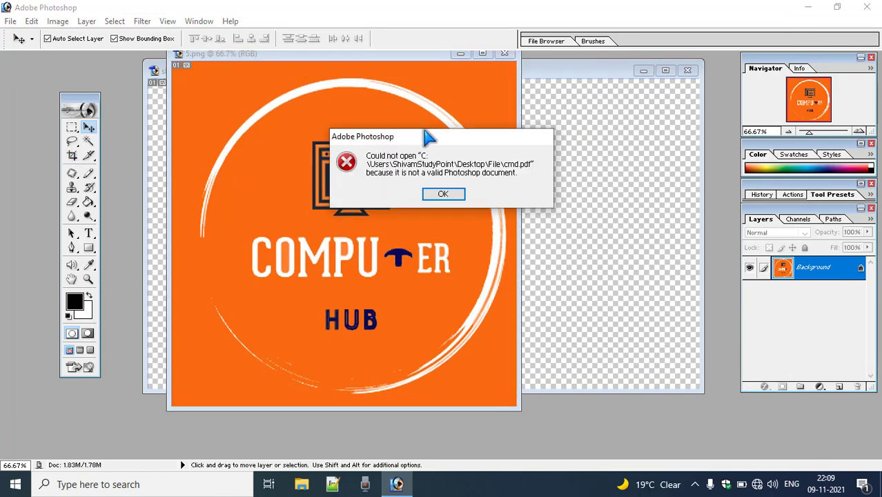
left_click(444, 195)
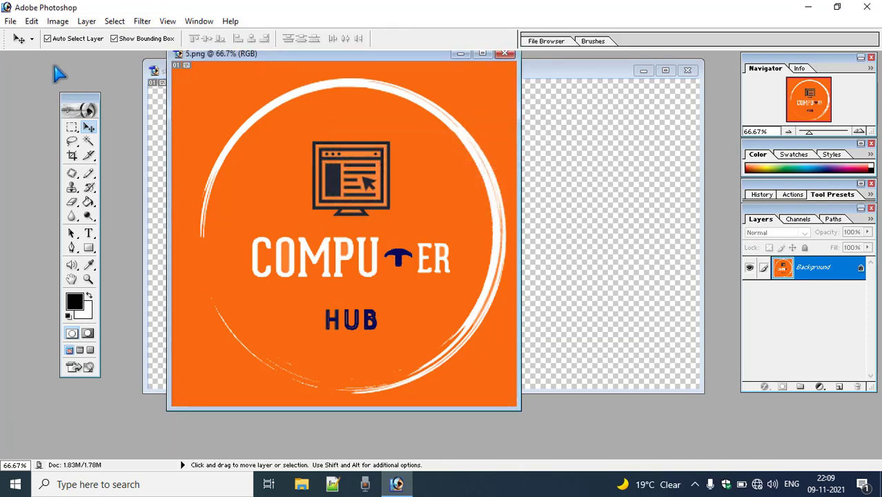
Open cmd.pdf as Generic PDF to reach the page selector showing page 1 of 8
left_click(11, 21)
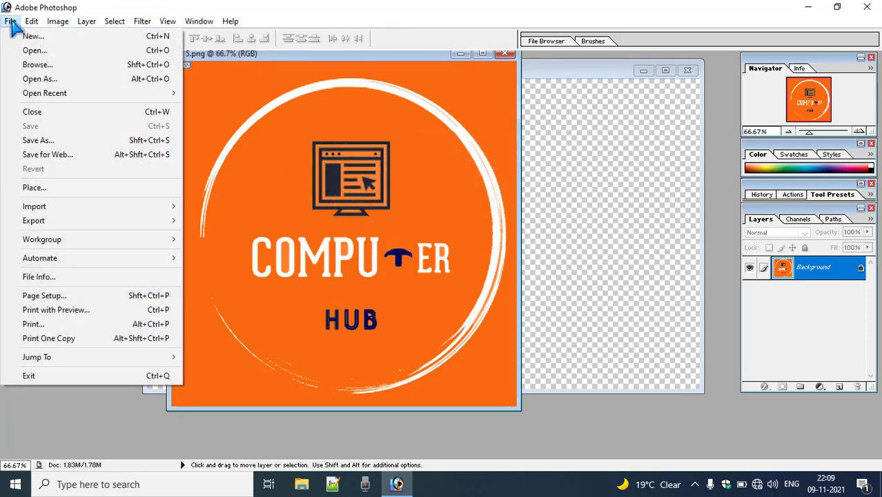
left_click(40, 79)
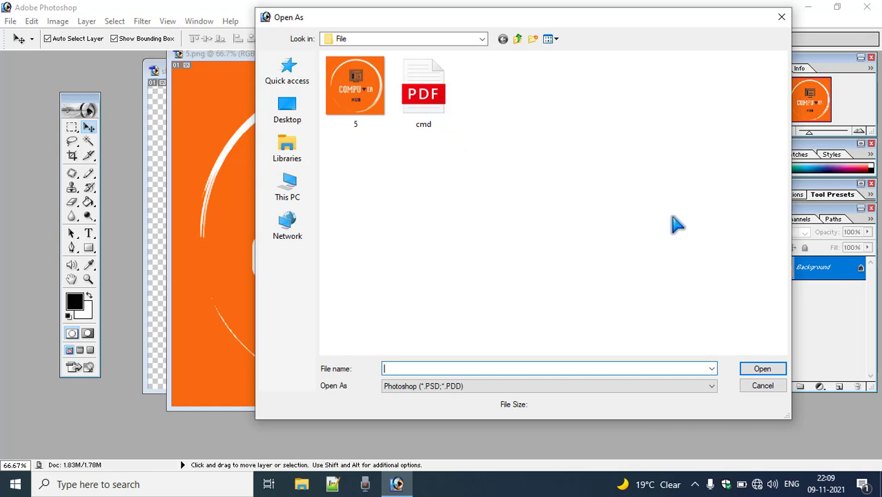
left_click(471, 387)
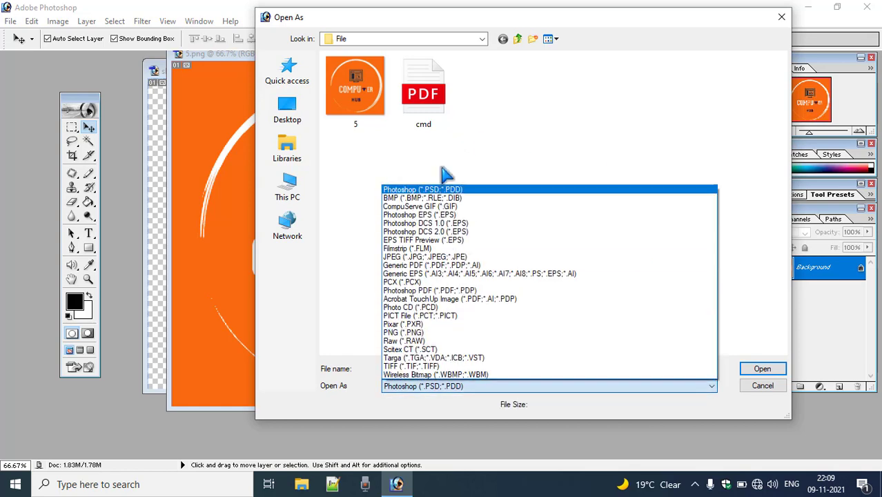
left_click(447, 133)
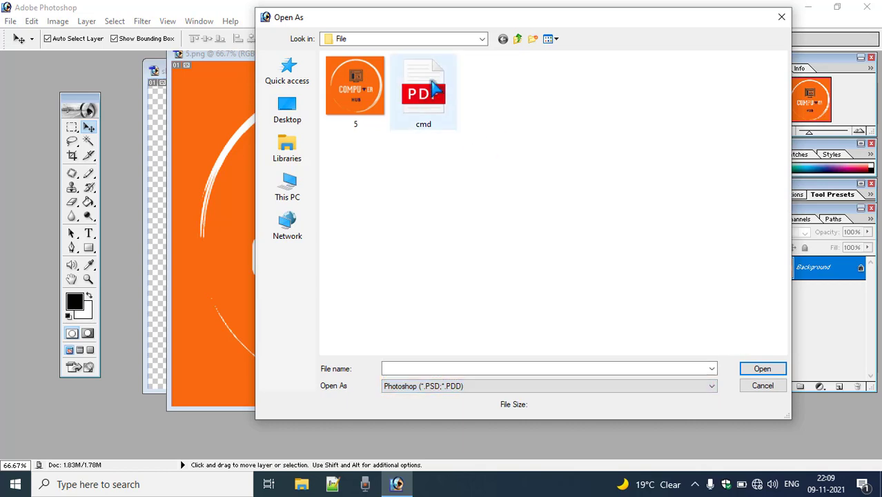
left_click(514, 390)
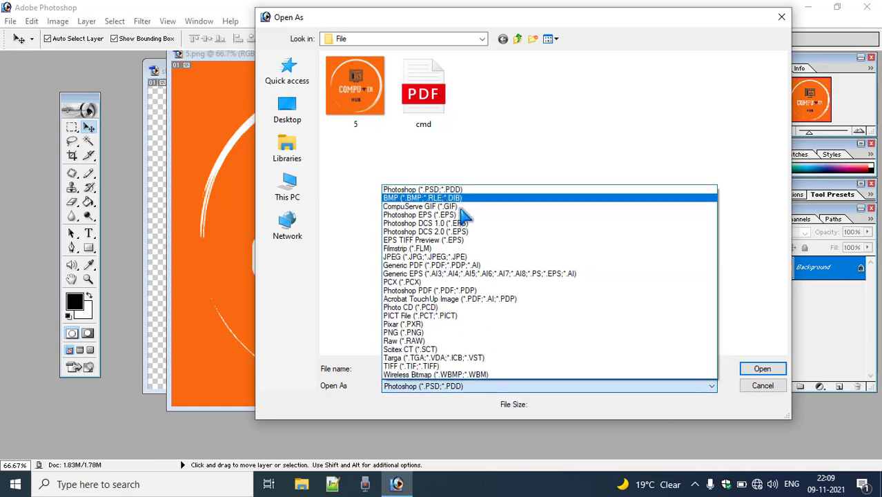
left_click(452, 265)
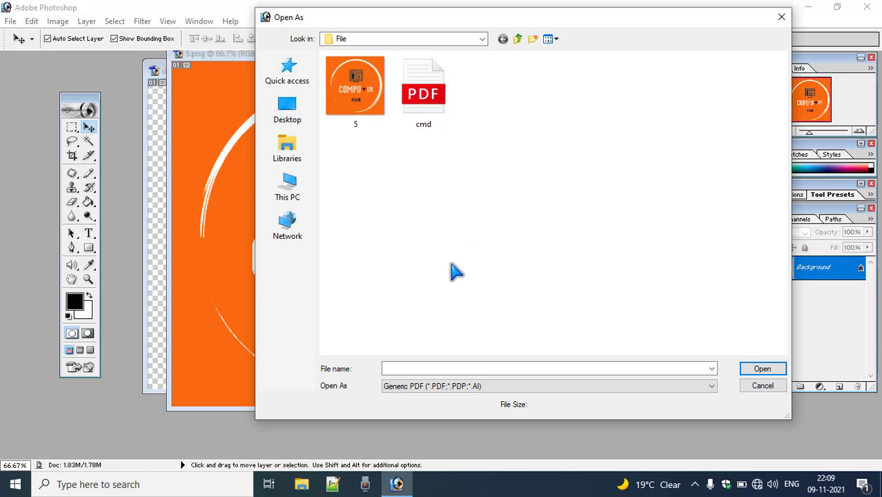
left_click(426, 114)
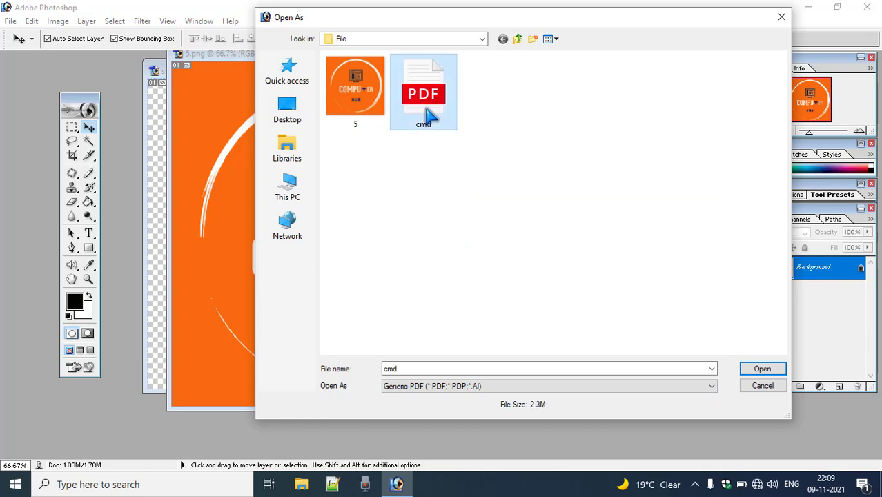
left_click(767, 371)
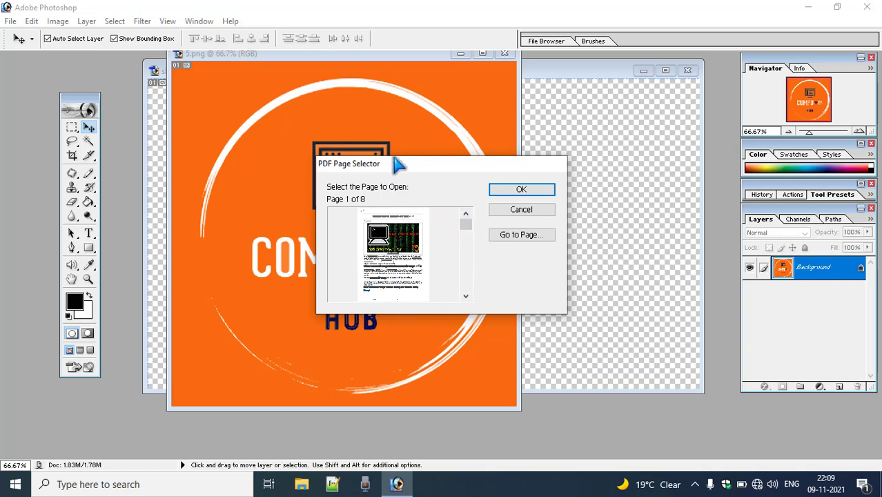
Open page 1 of the cmd PDF and rasterize it at the default size as cmd1.PDF
left_click_drag(393, 163, 376, 131)
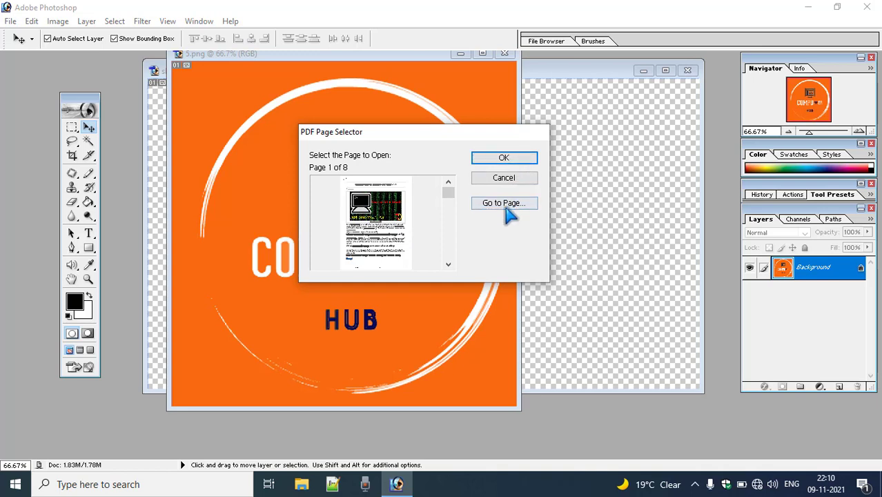
left_click(505, 207)
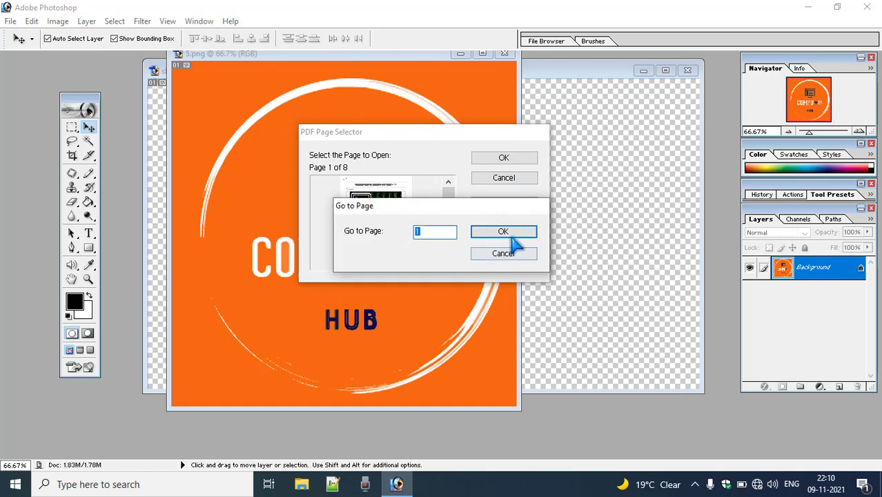
left_click(509, 238)
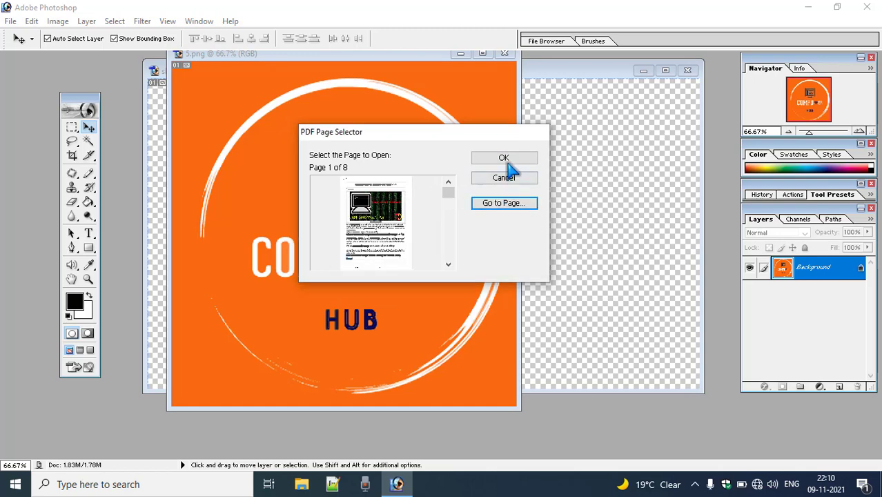
left_click(504, 158)
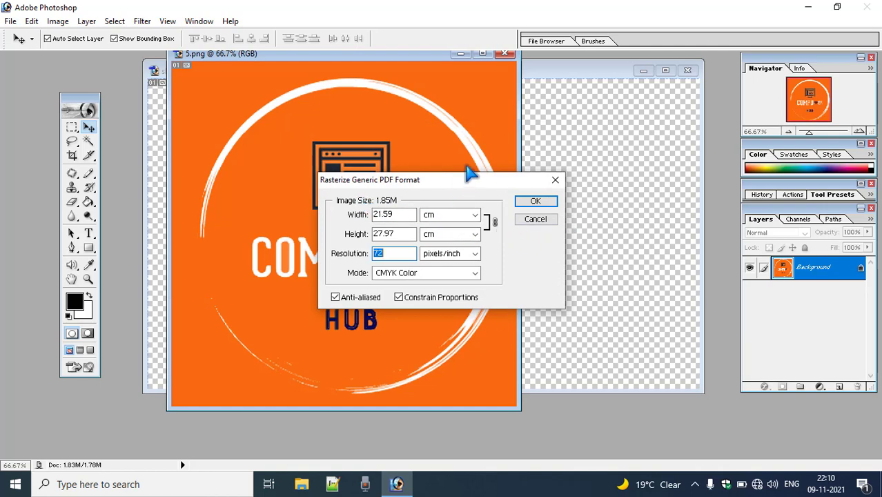
left_click(537, 202)
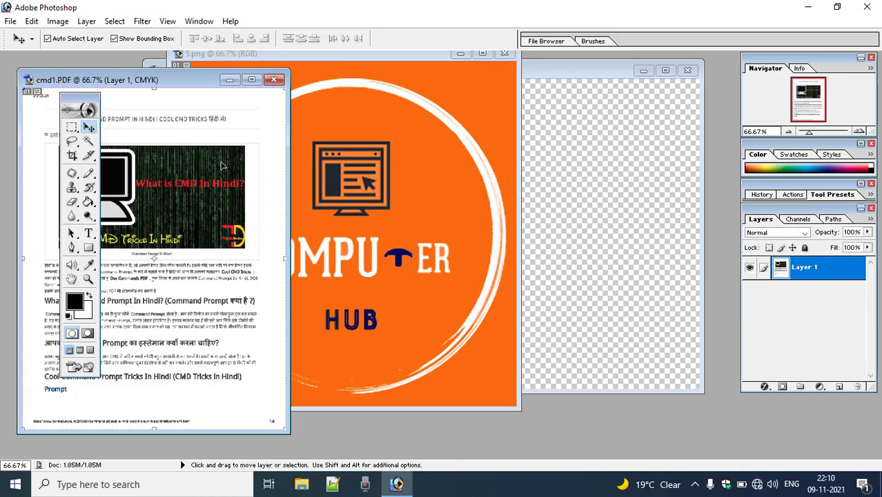
Close the cmd1.PDF document without saving it
left_click_drag(153, 77, 316, 75)
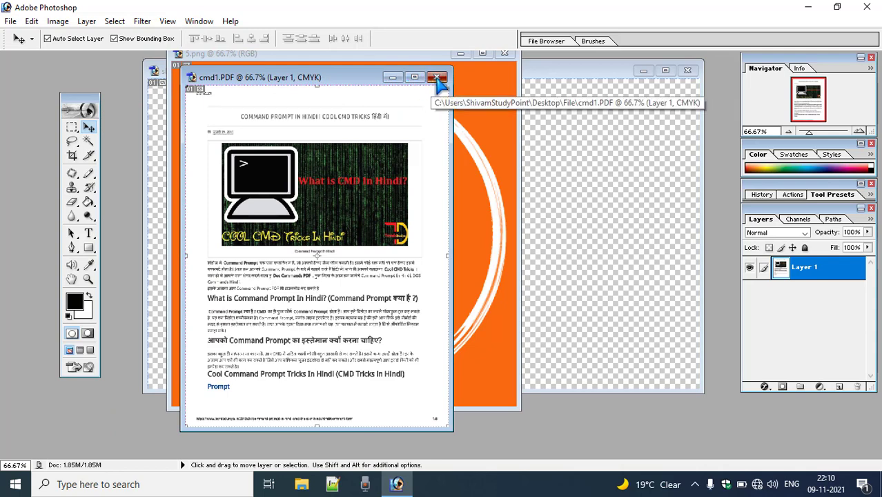
left_click(437, 78)
left_click(434, 190)
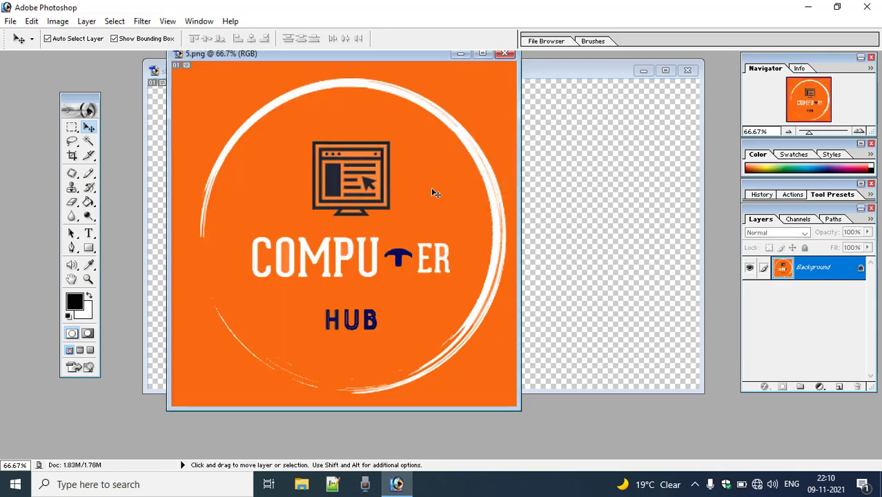
left_click(10, 20)
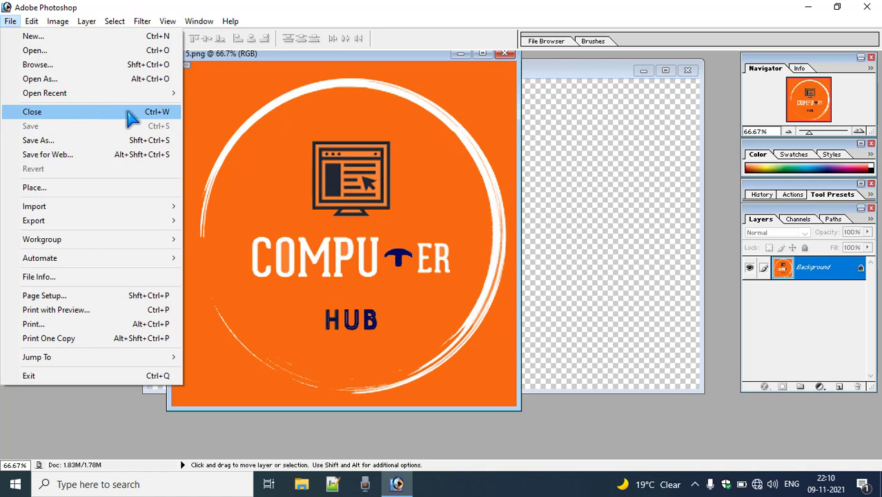
Close the 5.png document with File > Close
left_click(235, 64)
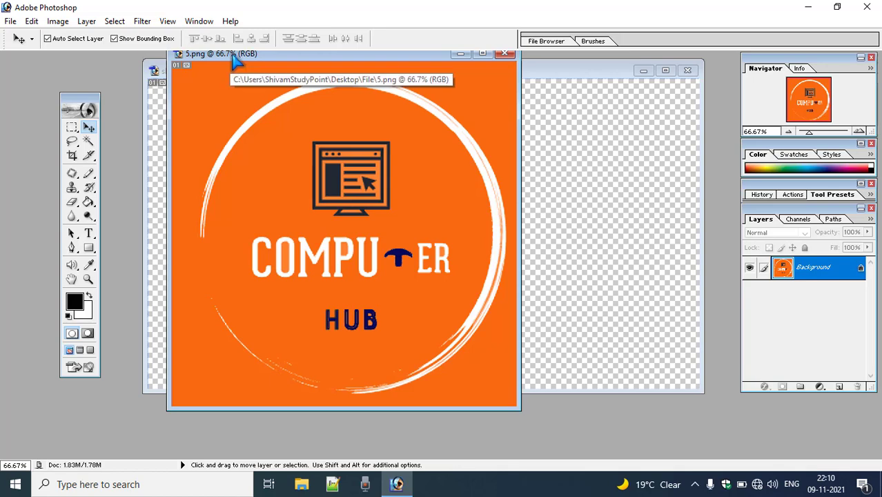
left_click_drag(235, 64, 239, 94)
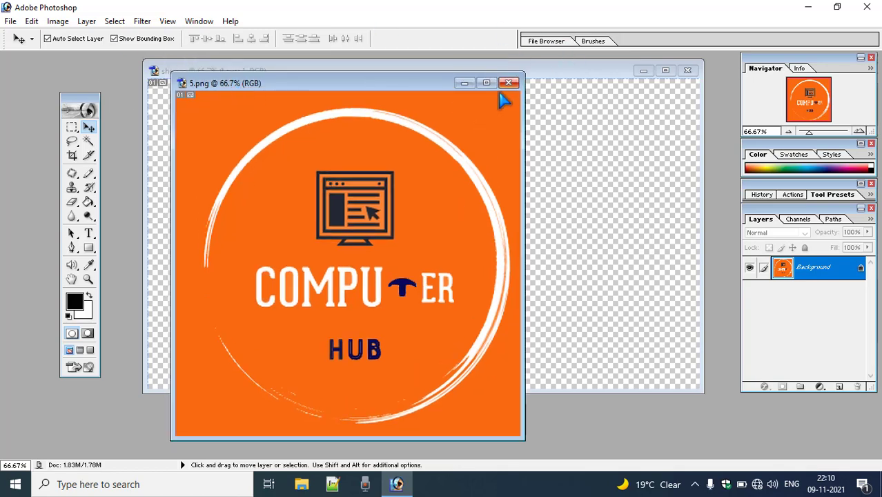
left_click(11, 22)
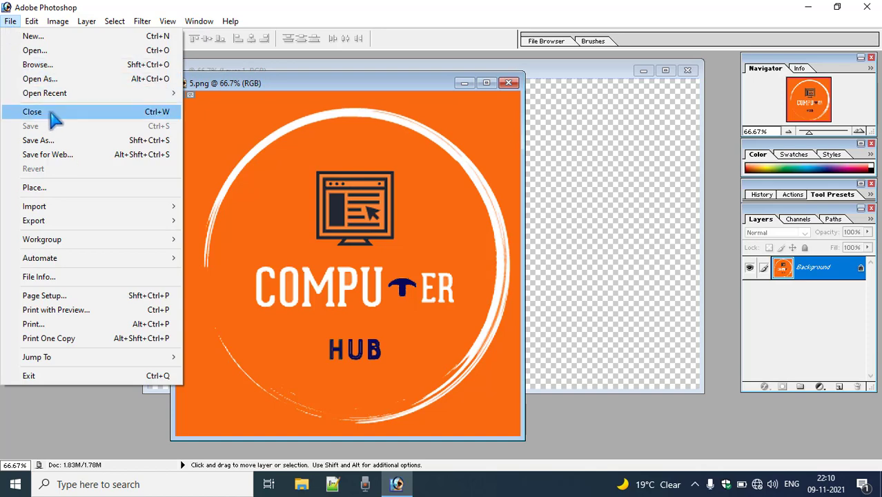
left_click(114, 120)
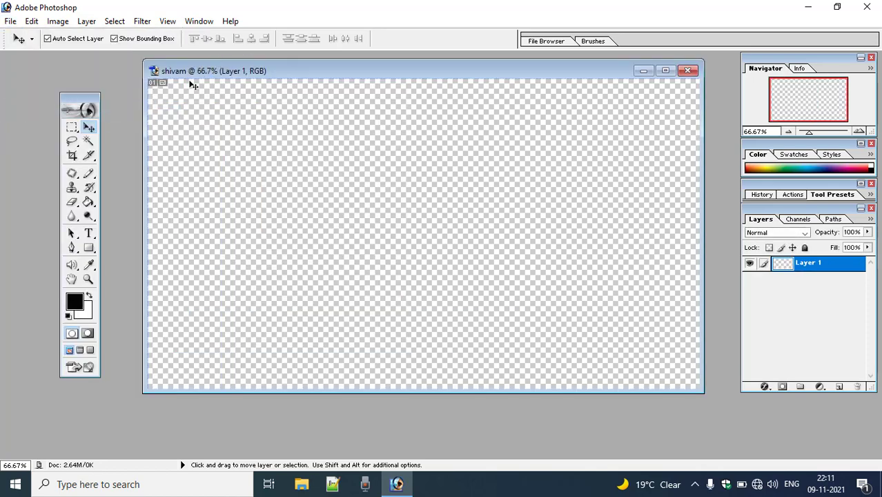
Close the shivam document, leaving the workspace empty
left_click_drag(447, 69, 447, 78)
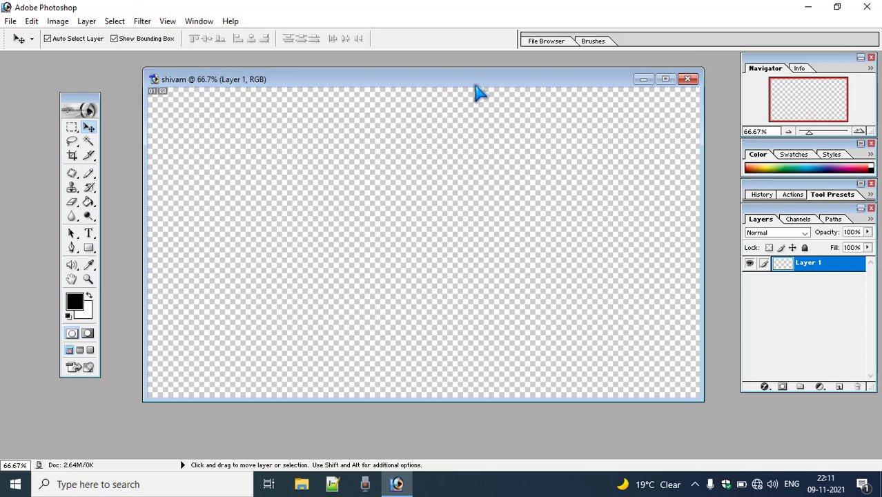
left_click(10, 21)
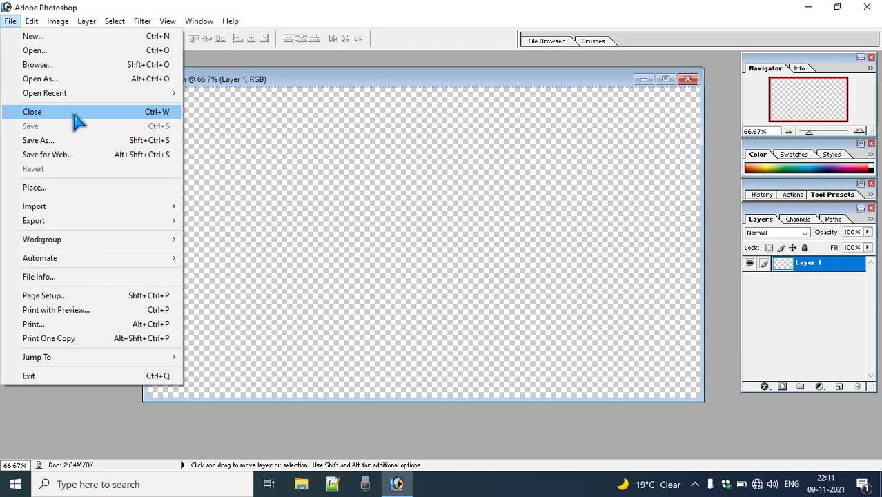
left_click(73, 114)
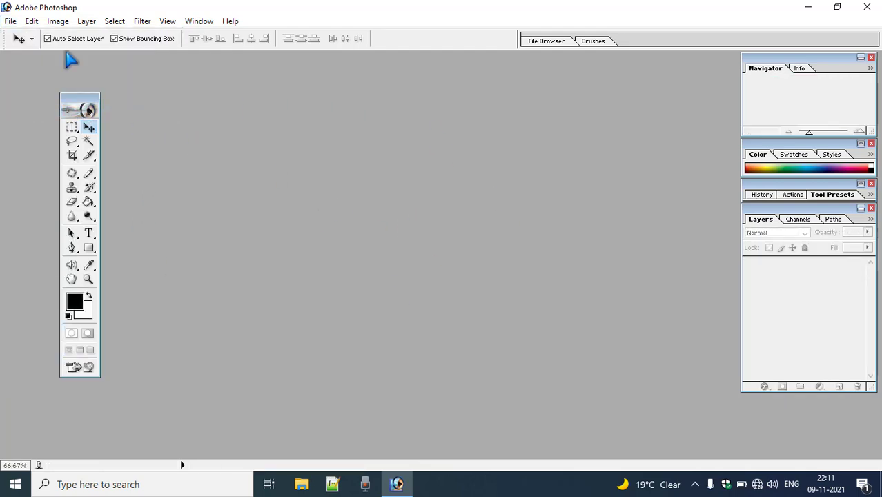
Create a new 1280 × 720 px document with White contents
left_click(10, 22)
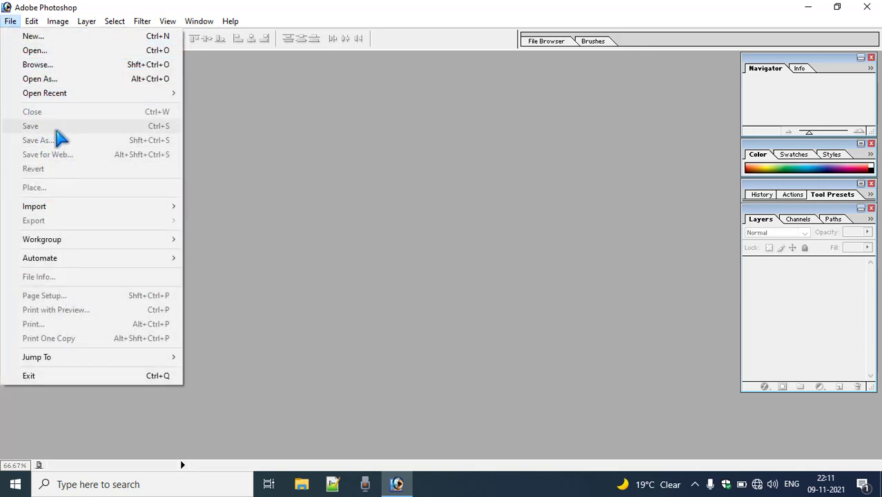
left_click(311, 162)
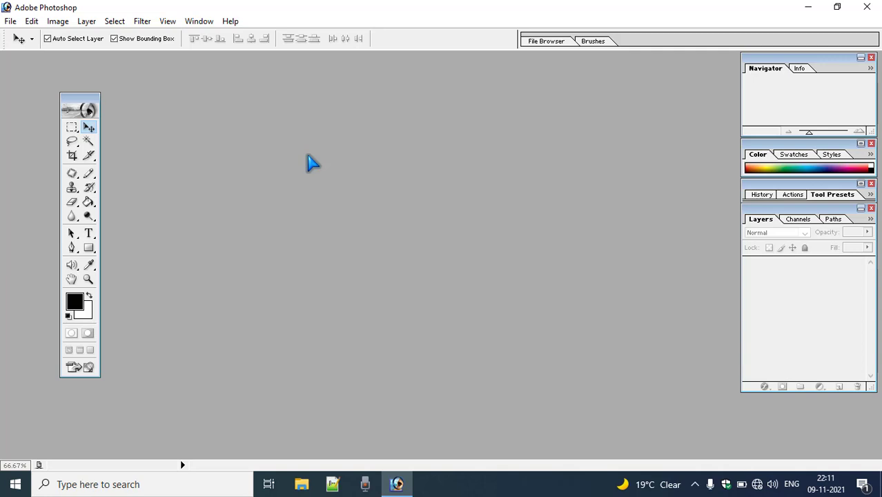
key("ctrl+n")
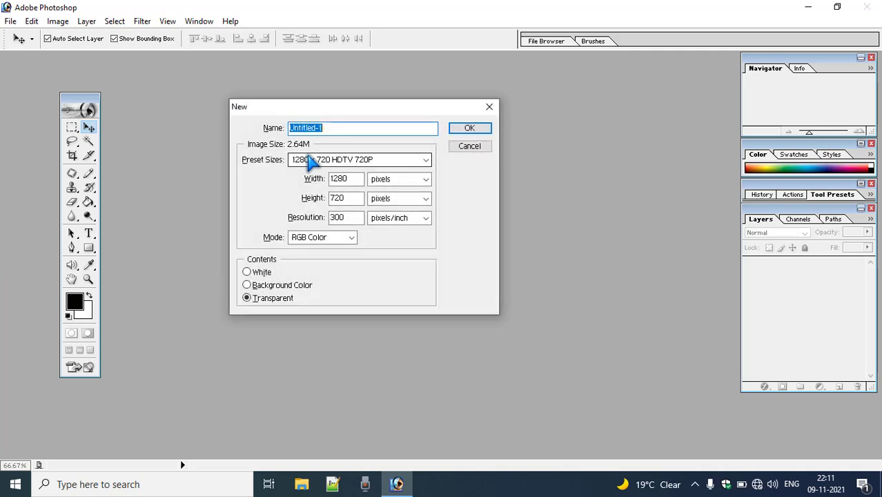
left_click(246, 272)
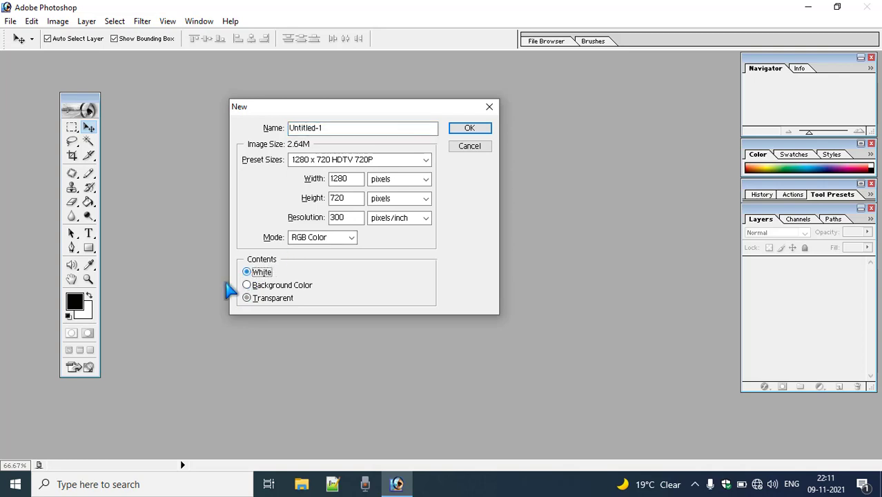
left_click(477, 128)
left_click_drag(288, 72, 425, 75)
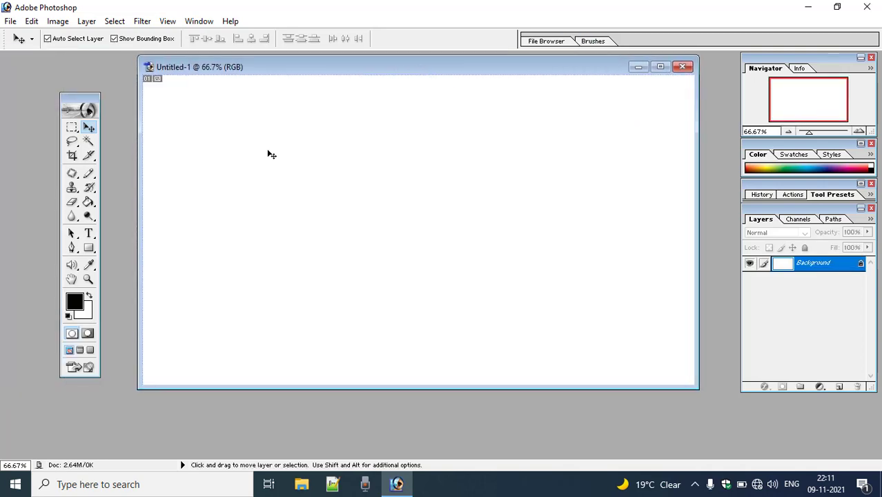
Fill the canvas with black and draw a rectangle shape in its upper centre
left_click(89, 202)
left_click(304, 264)
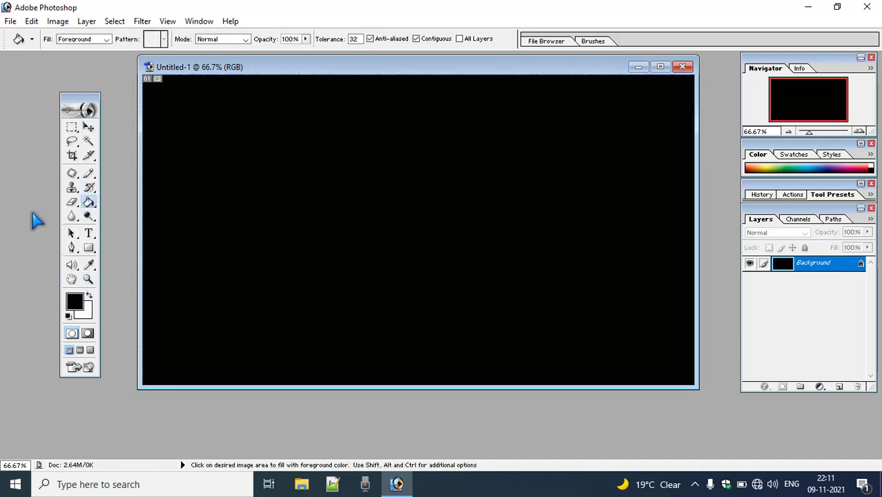
left_click(89, 247)
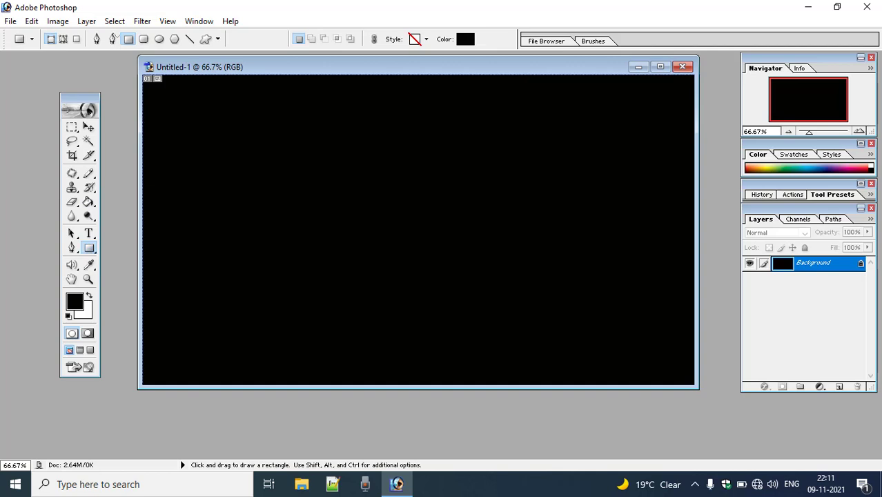
left_click_drag(262, 119, 473, 289)
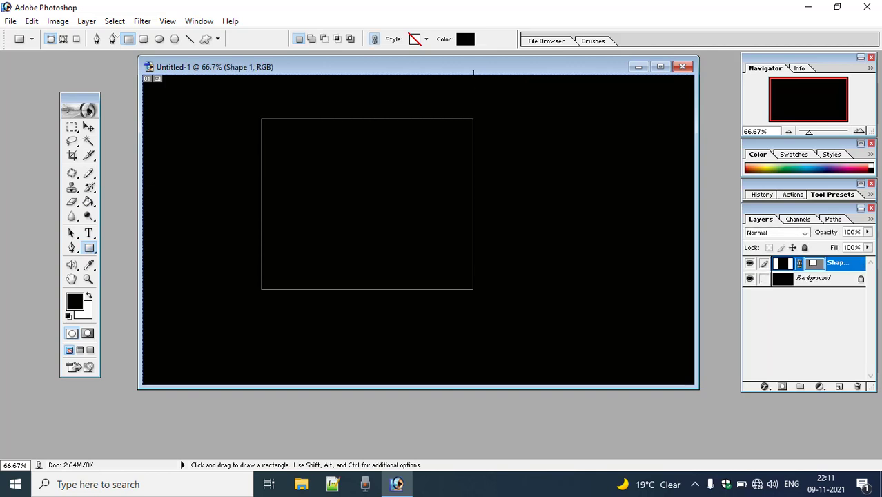
Set the rectangle shape's colour to bright green
left_click(465, 39)
left_click(460, 181)
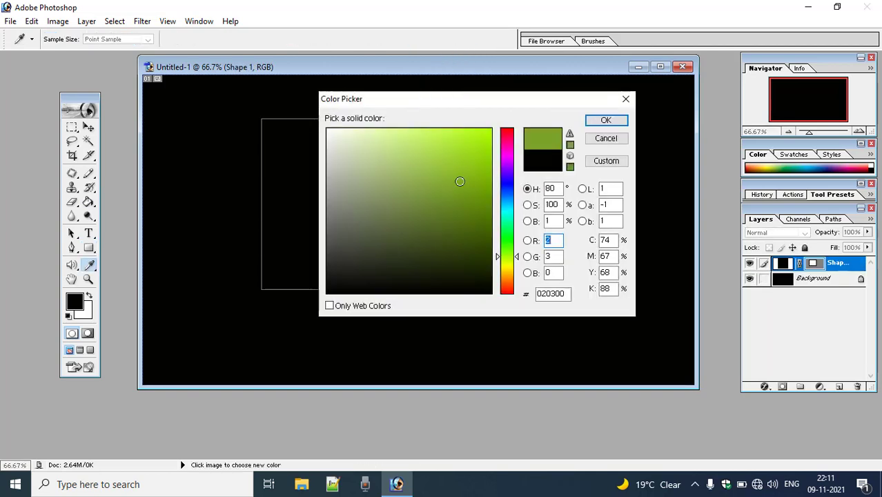
left_click_drag(459, 181, 479, 150)
left_click(605, 120)
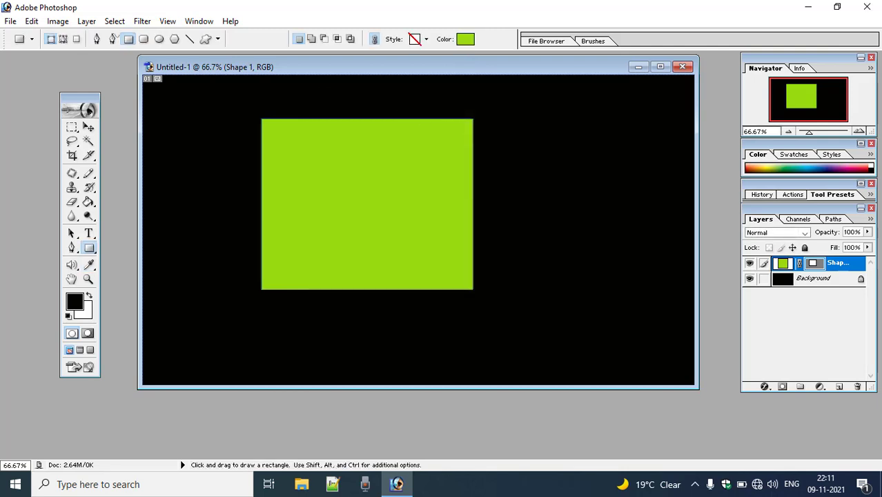
left_click(10, 21)
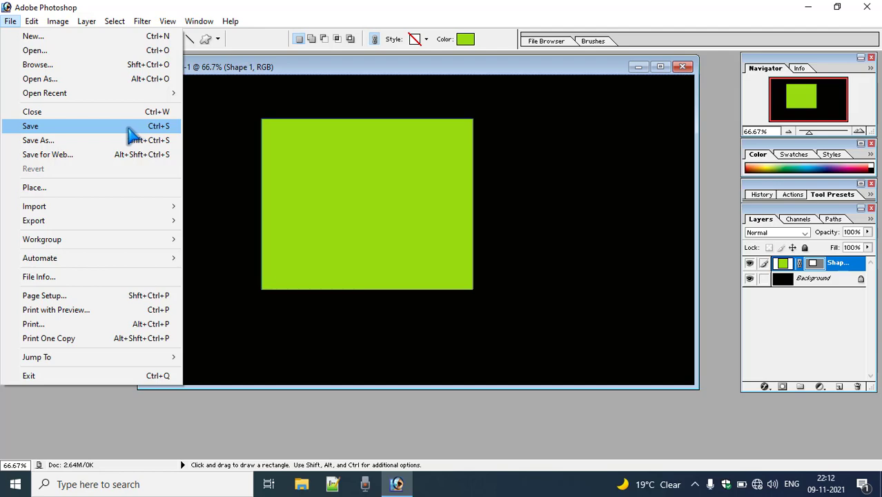
Save the image as '1st' in Photoshop PDF format in the Desktop's File folder
left_click(129, 127)
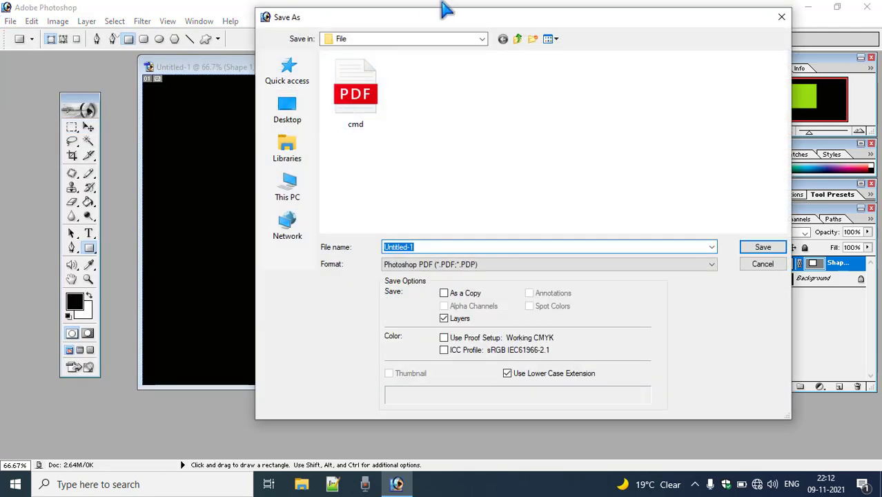
left_click_drag(436, 25, 388, 29)
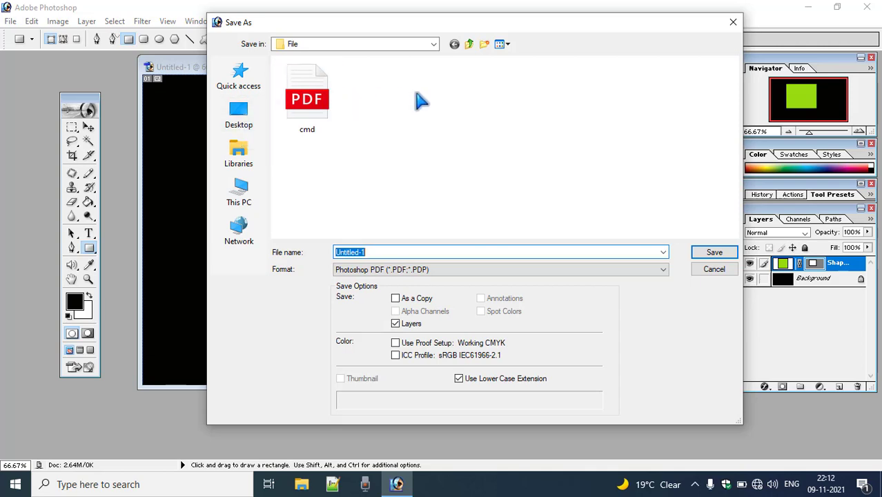
left_click(237, 125)
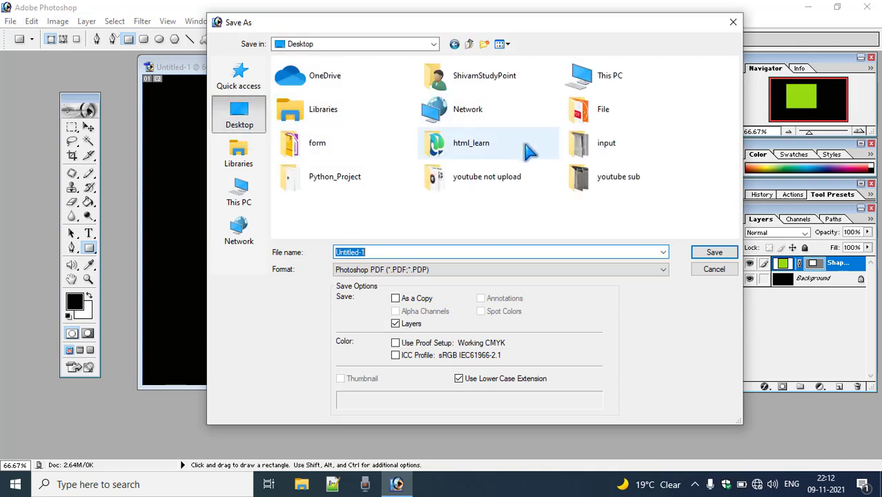
double_click(645, 122)
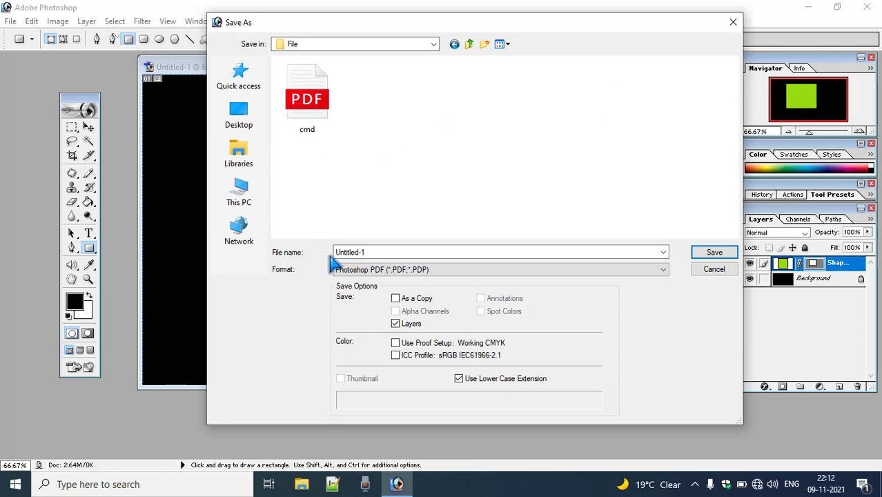
left_click(396, 252)
type("1st")
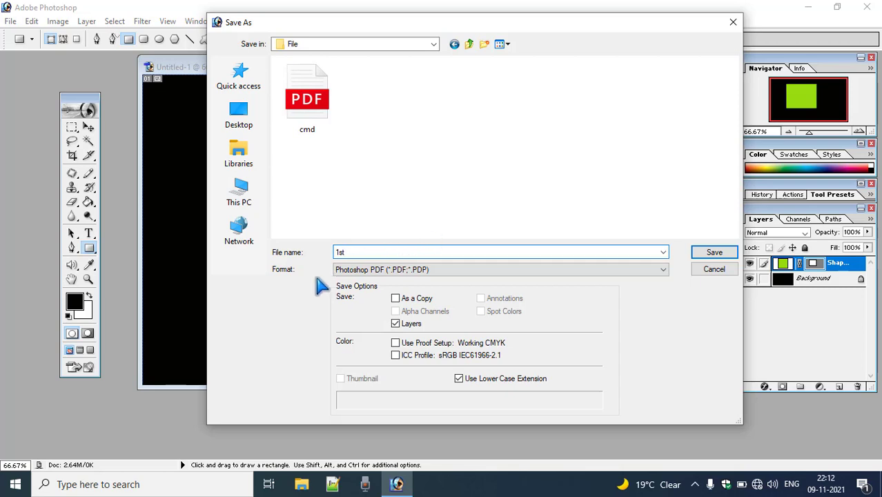
key("Tab")
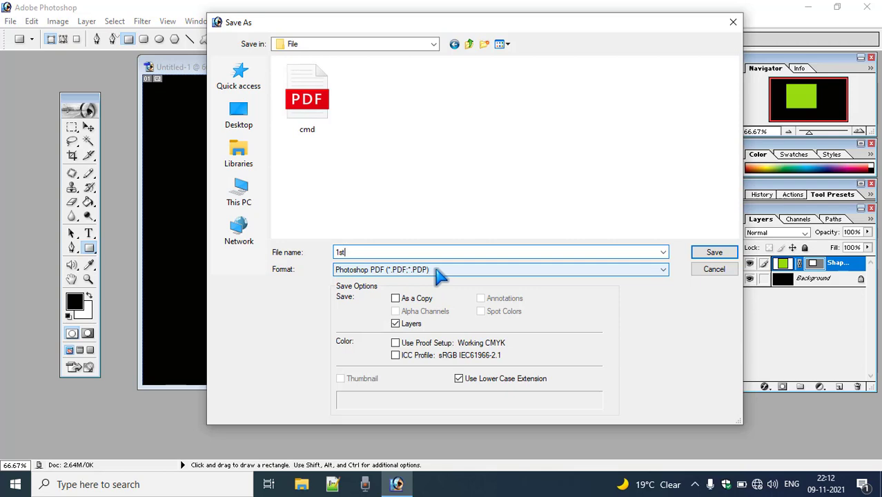
left_click(714, 253)
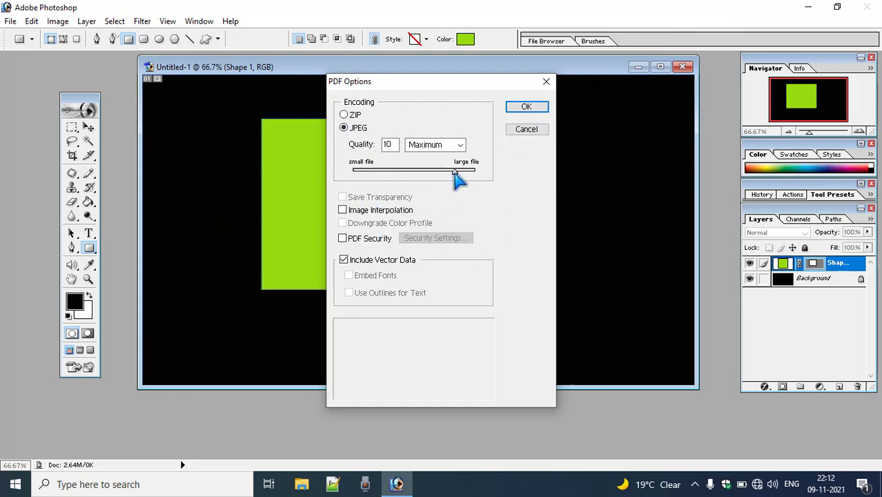
Finish saving 1st.pdf with JPEG encoding at Maximum quality 12
mouse_move(454, 172)
left_mouse_down()
mouse_move(321, 173)
mouse_move(475, 172)
mouse_move(411, 180)
mouse_move(458, 185)
mouse_move(440, 184)
left_mouse_up()
left_click(460, 145)
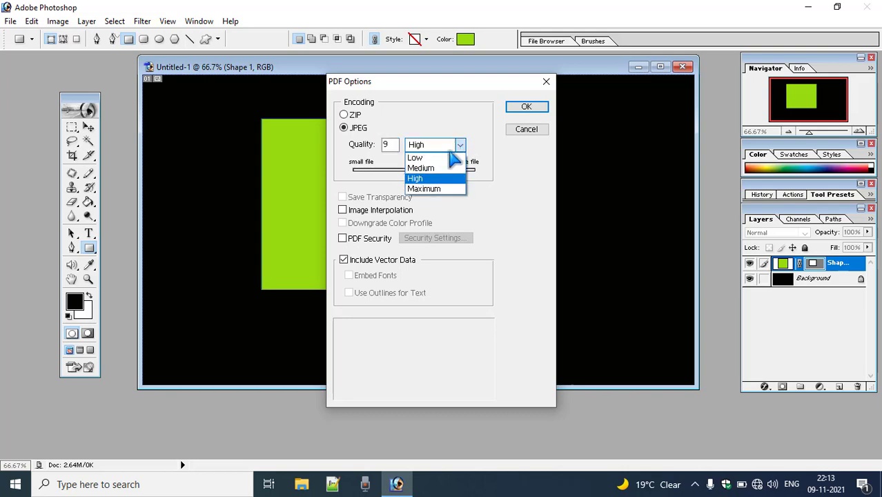
left_click(424, 168)
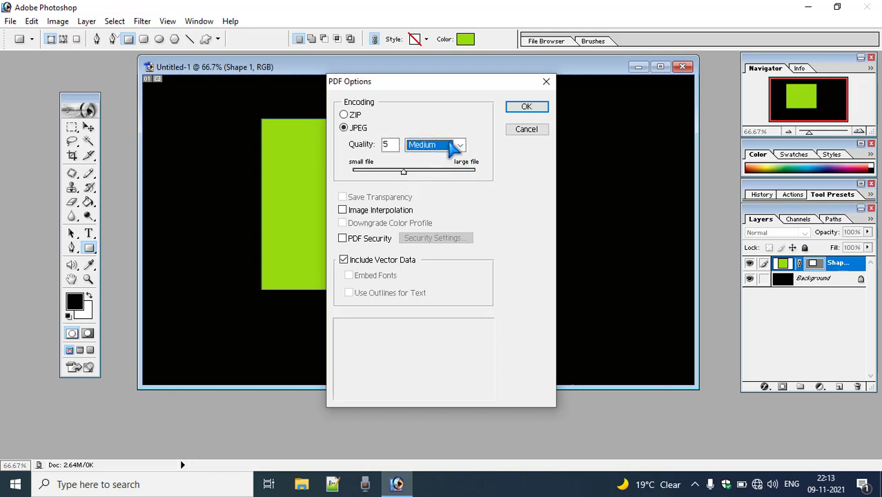
left_click_drag(446, 175, 484, 175)
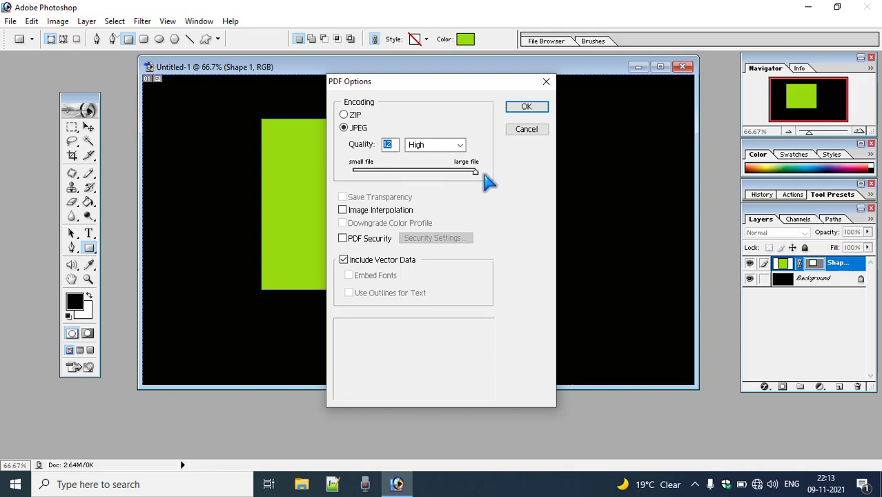
left_click(528, 108)
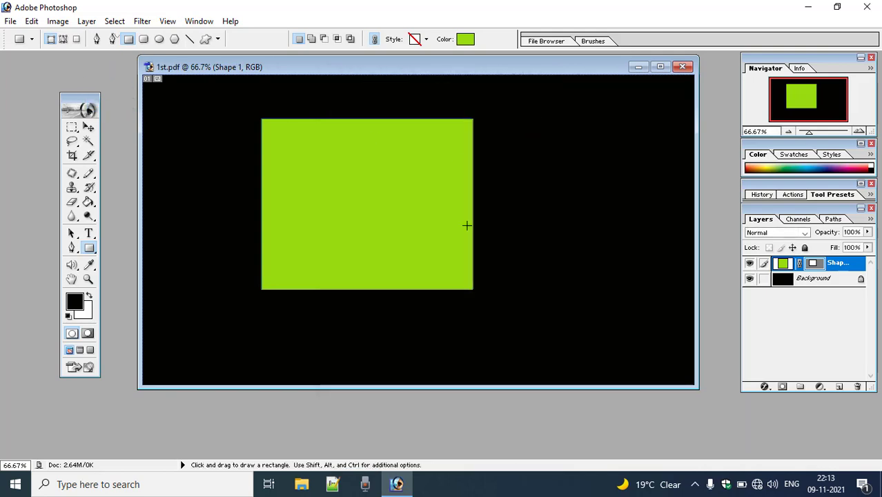
left_click(808, 7)
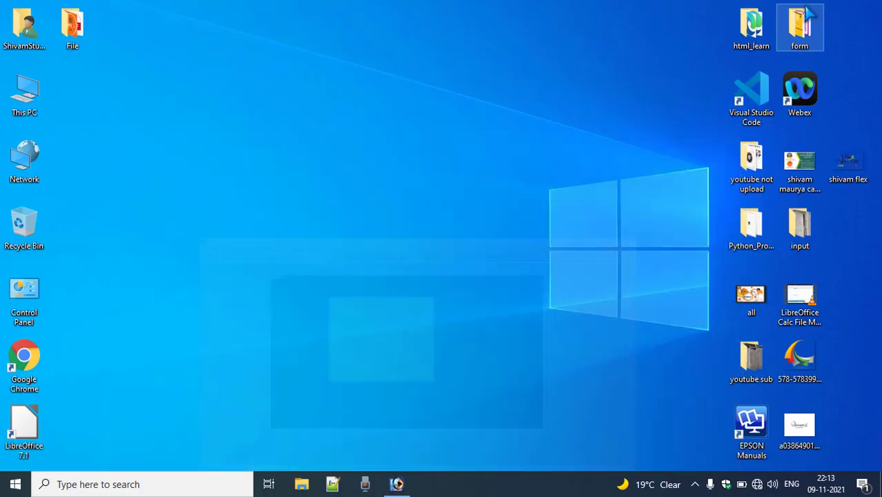
Check the File folder lists 1st beside 5 and cmd, then return to Photoshop
double_click(77, 40)
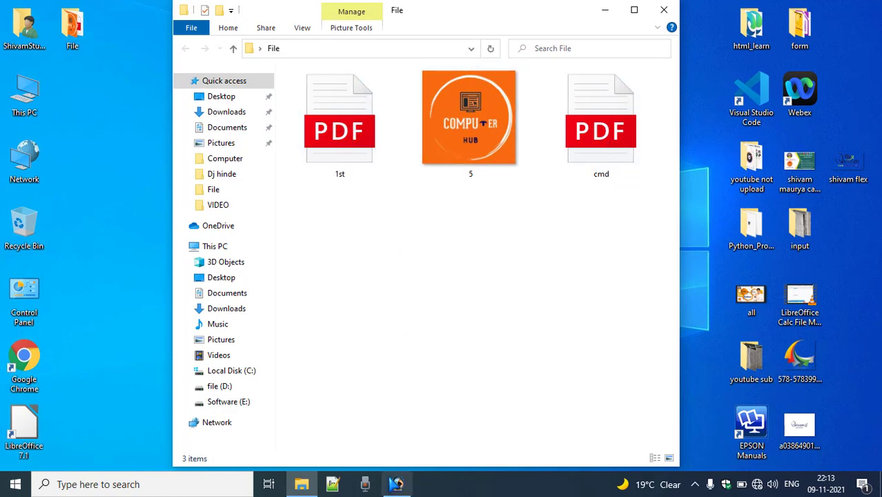
left_click(397, 484)
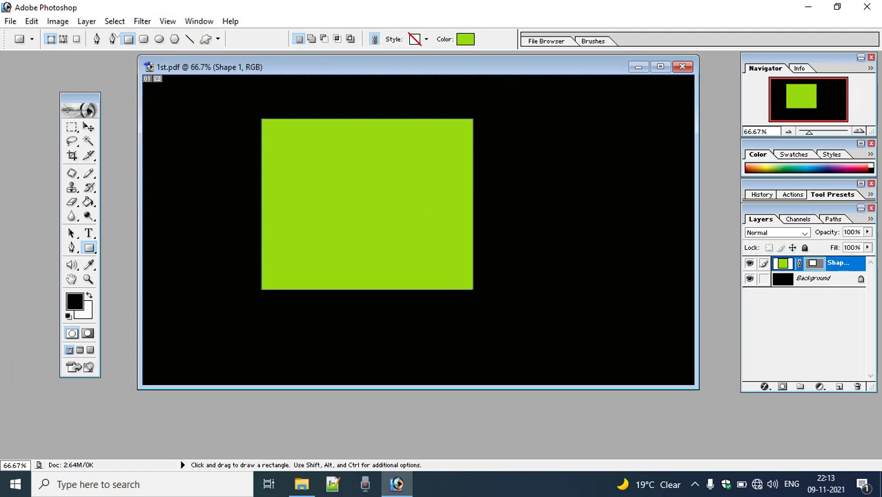
Save the image as 2nd in Photoshop (*.PSD) format
left_click(12, 24)
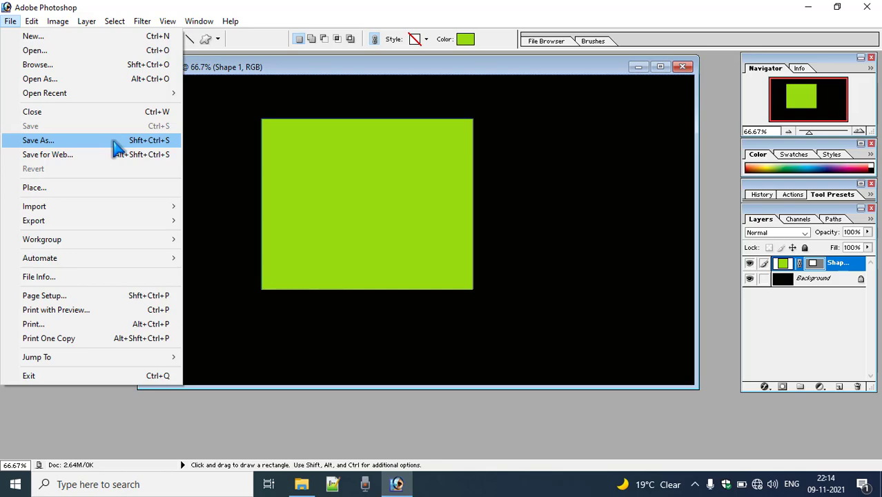
left_click(114, 141)
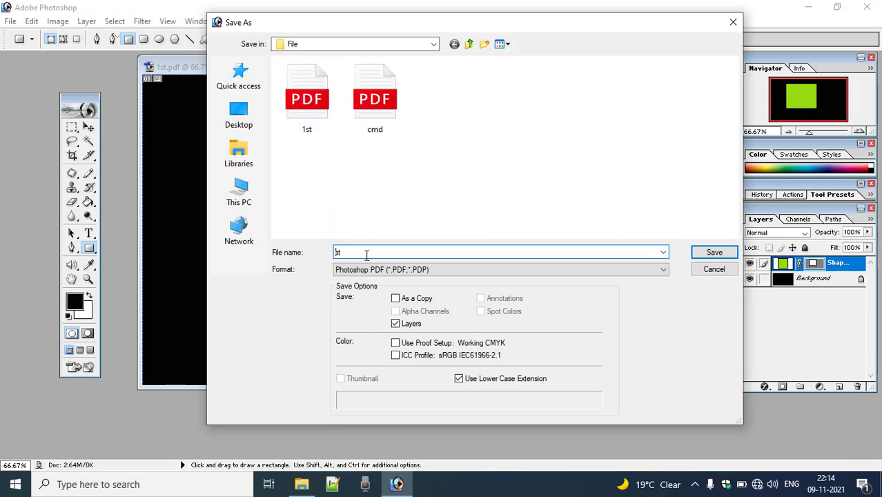
type("2")
key("BackSpace")
left_click(430, 273)
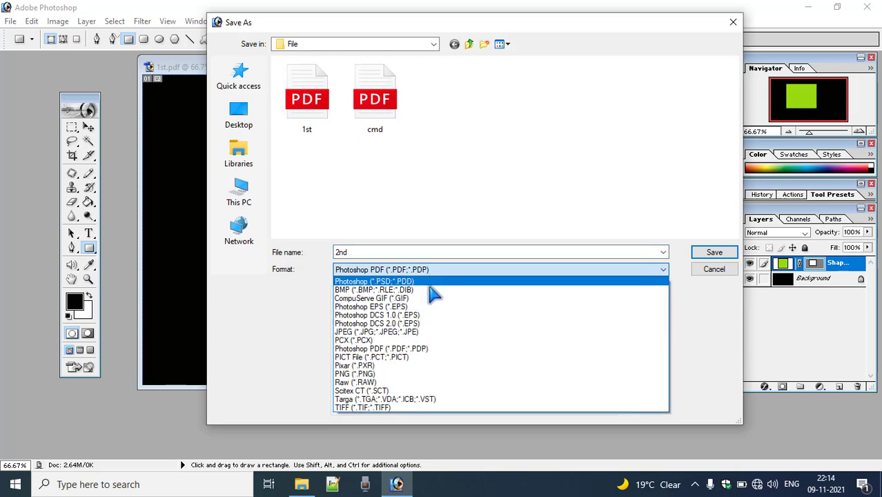
left_click(429, 282)
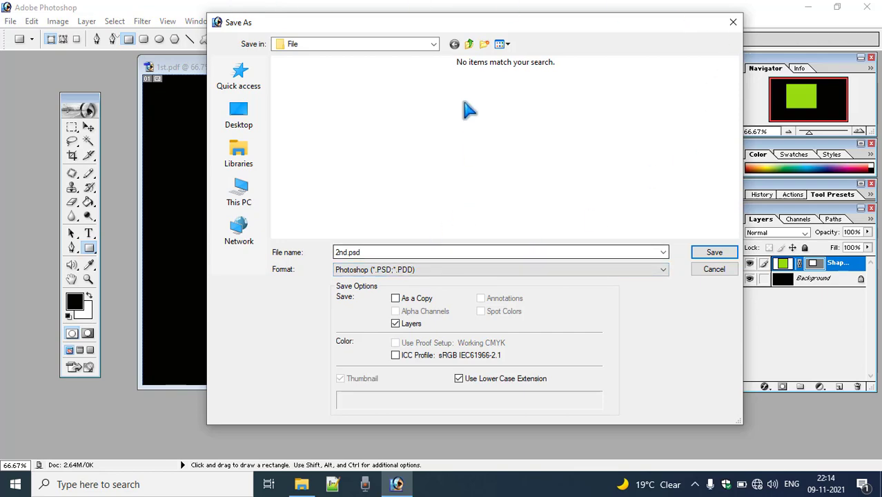
left_click(712, 254)
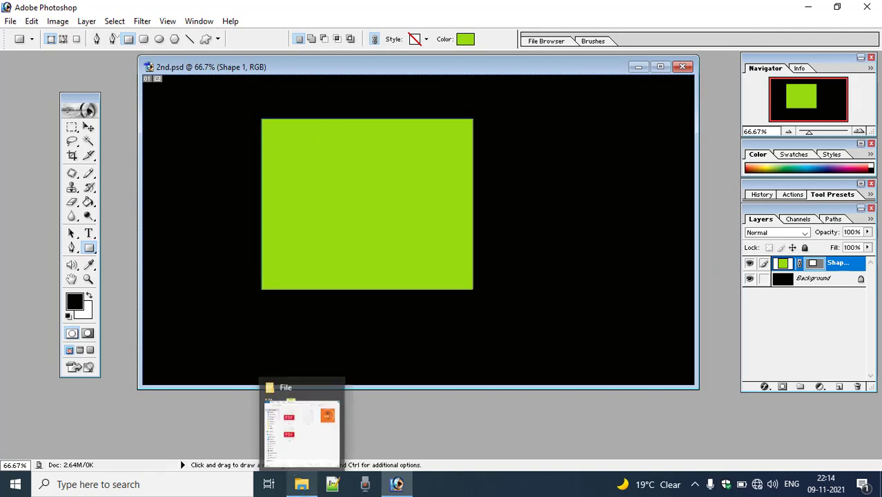
Confirm 2nd appears in the File folder as a 128 KB Photoshop image, then return to Photoshop
left_click(821, 6)
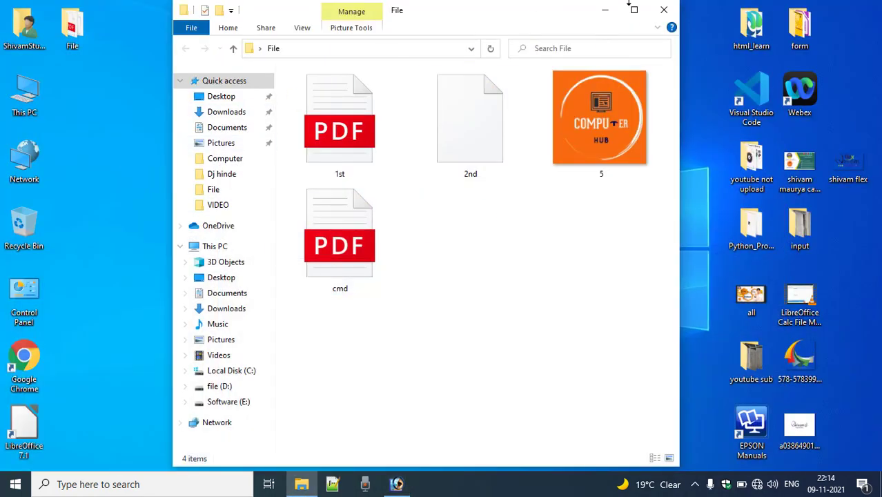
double_click(629, 7)
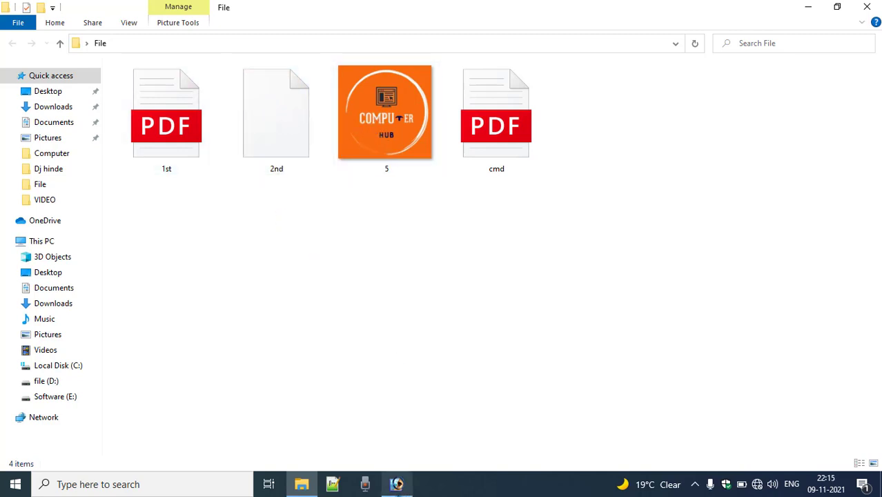
left_click(397, 483)
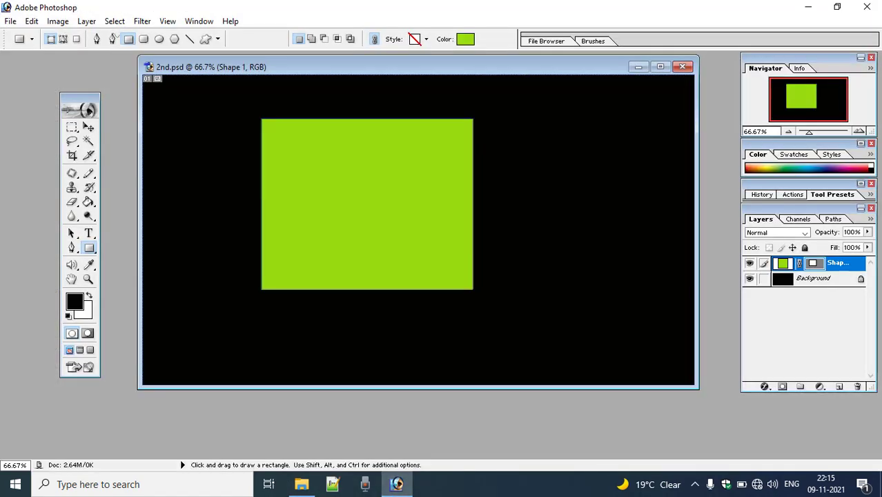
Open Save for Web for 2nd, cancelling once, then start saving the optimized GIF
left_click(11, 21)
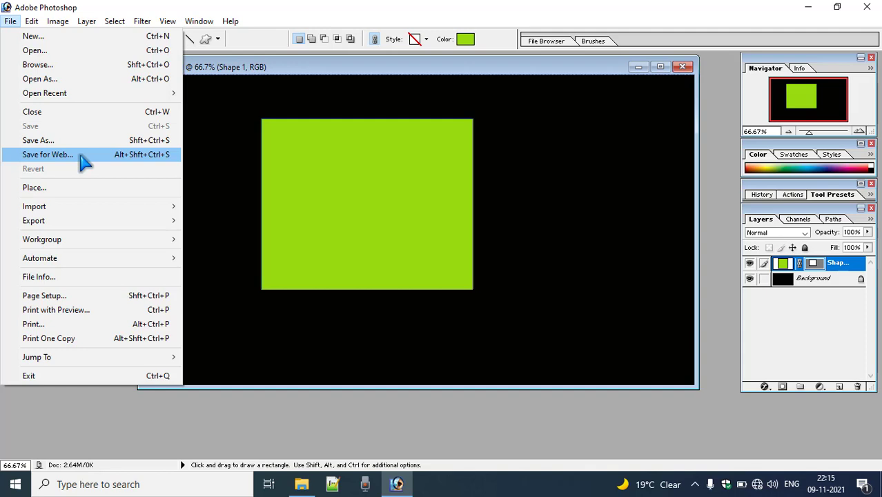
left_click(79, 156)
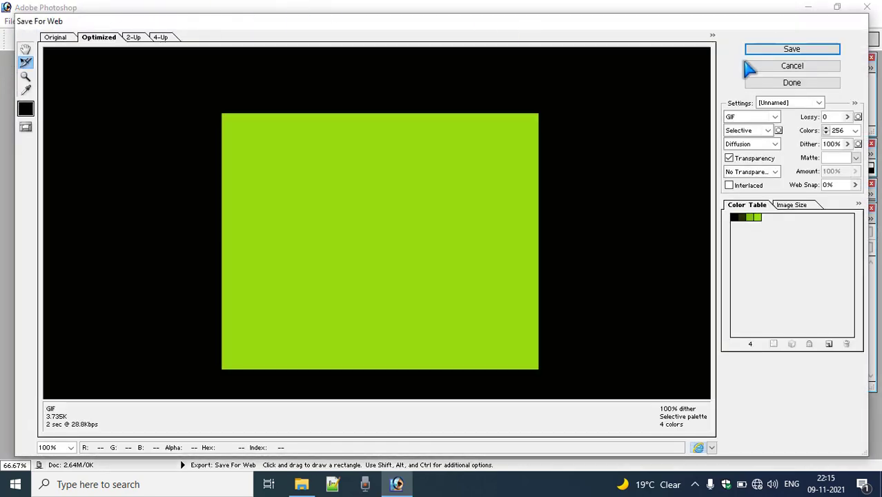
left_click(760, 66)
left_click(11, 21)
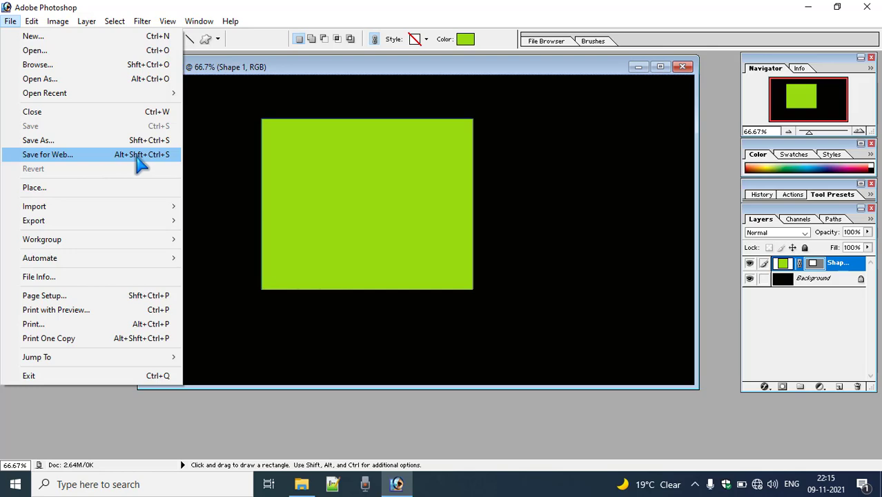
left_click(140, 158)
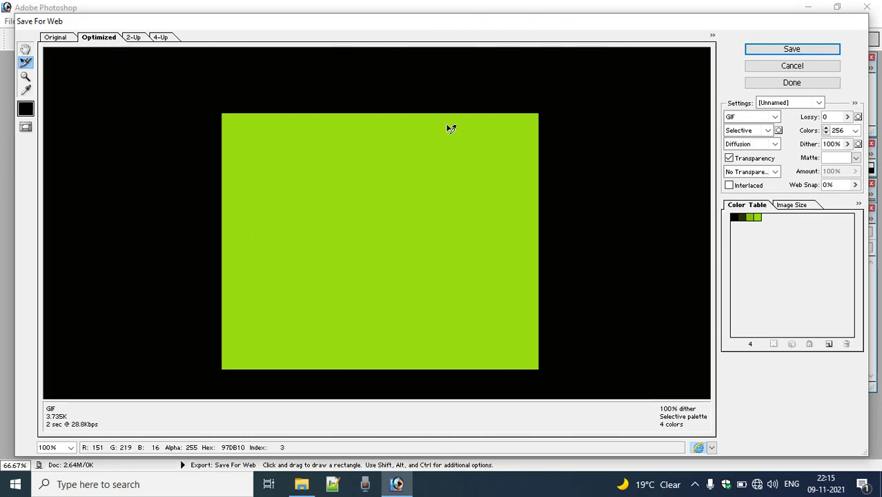
left_click(812, 51)
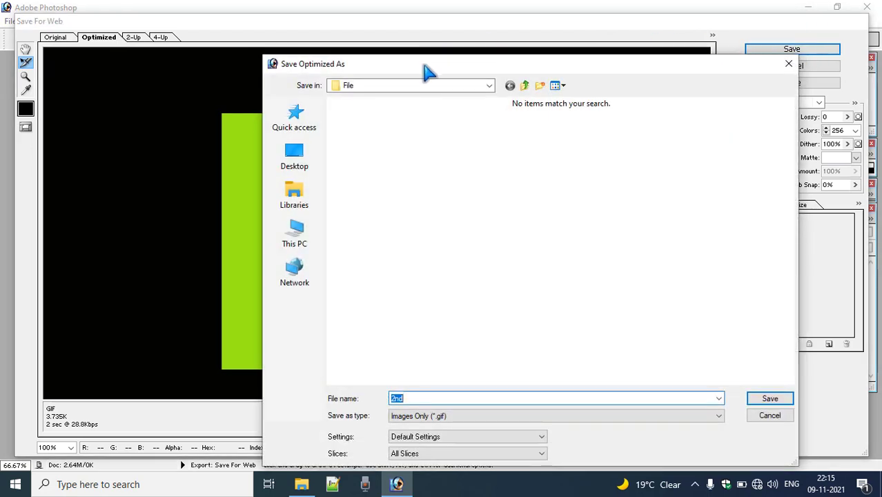
left_click_drag(428, 69, 424, 21)
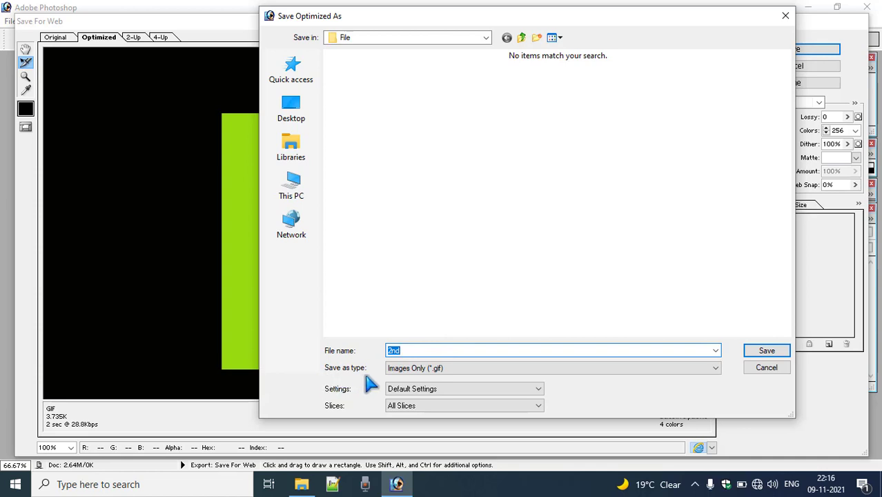
Save the optimized image as 2nd in HTML and Images (*.html) format
left_click(485, 376)
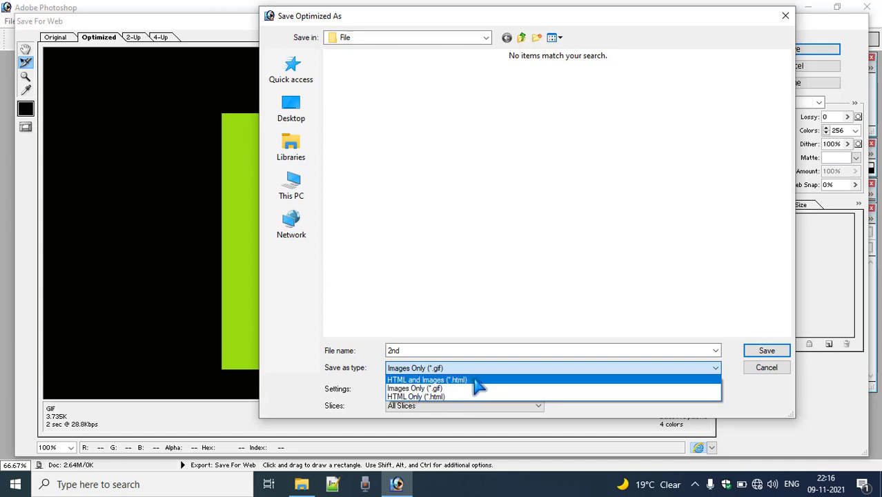
left_click(442, 380)
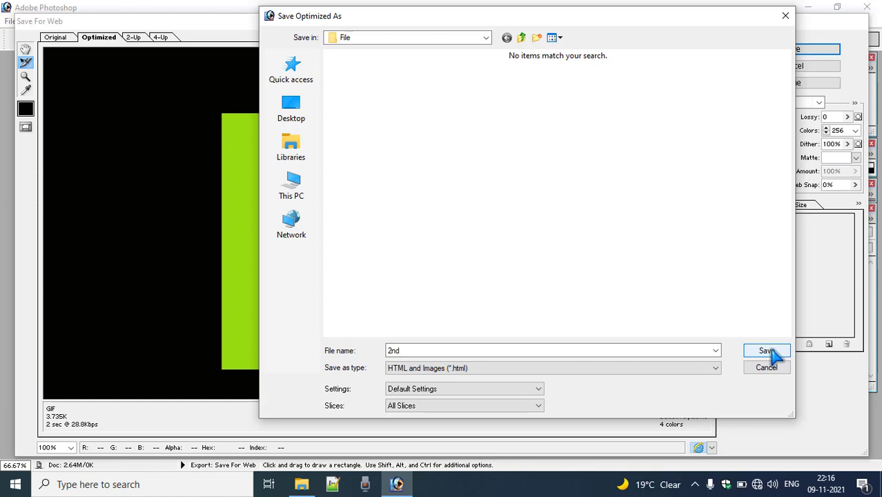
left_click(767, 351)
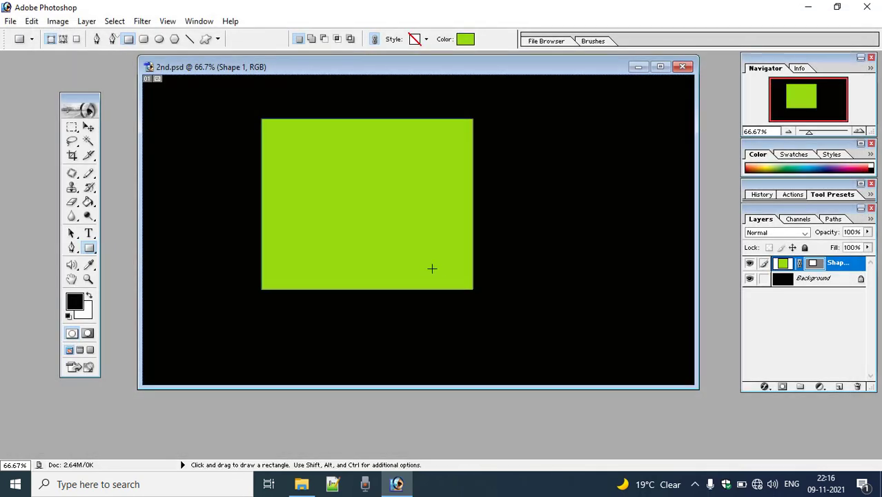
Preview the exported 2nd.html in the browser from File Explorer, then close the browser
left_click(302, 484)
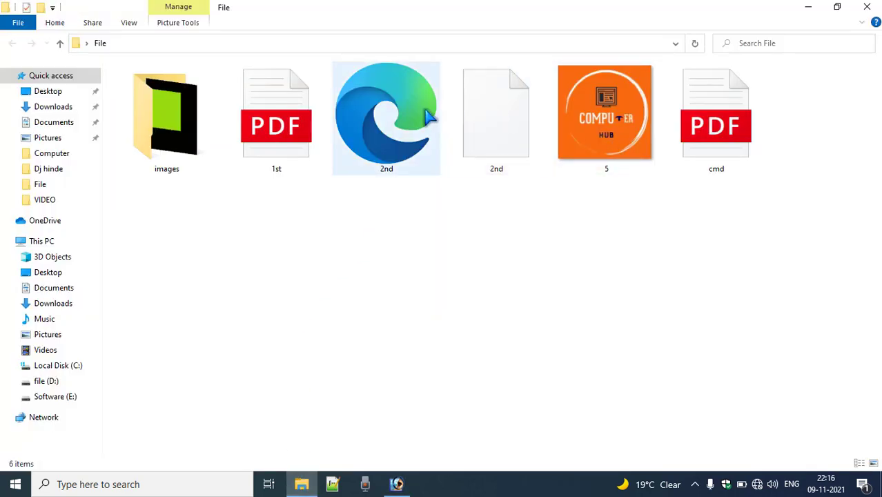
mouse_move(386, 114)
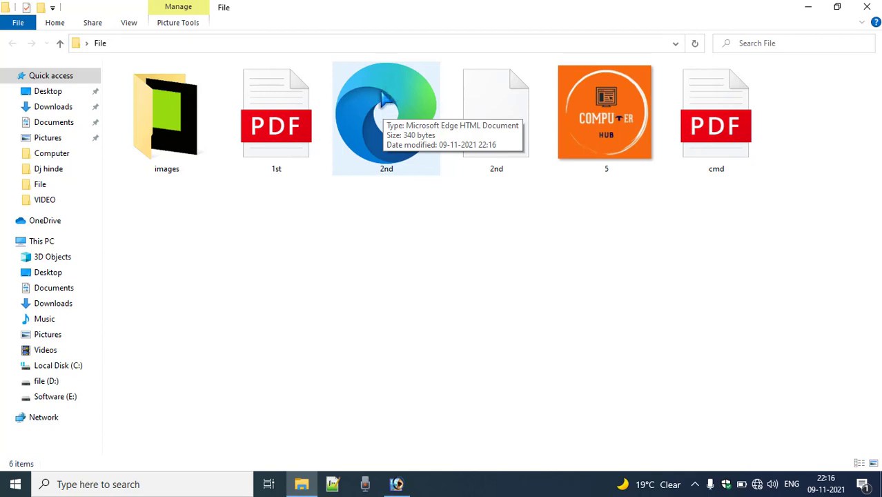
left_click(383, 99)
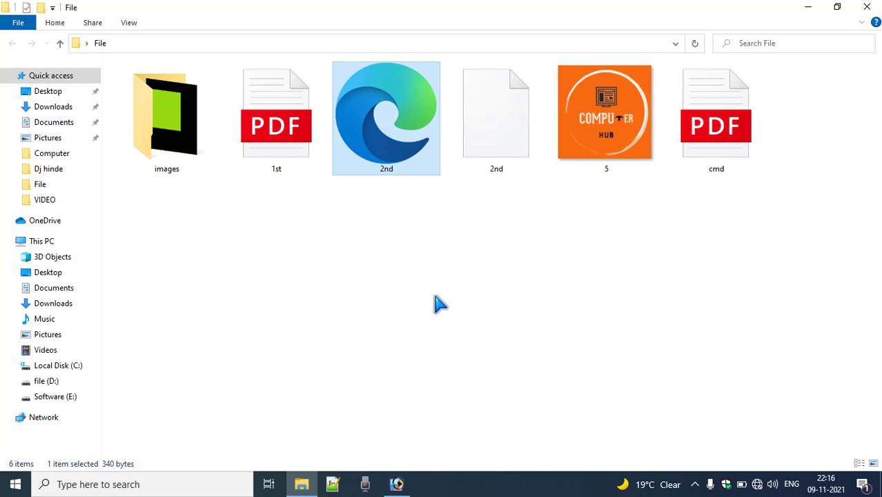
key("Return")
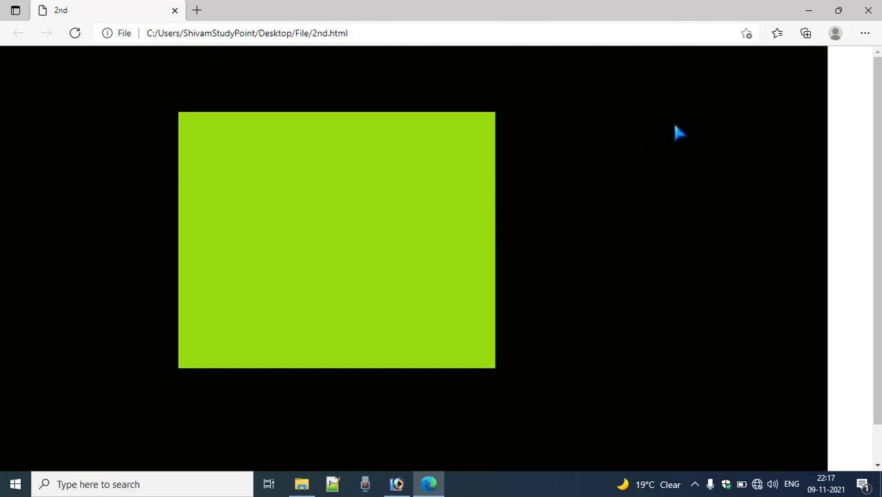
left_click(871, 11)
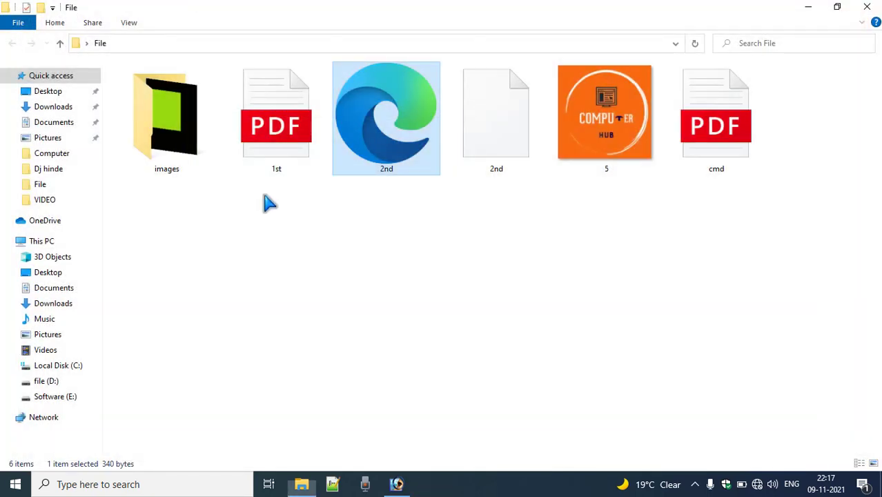
double_click(381, 110)
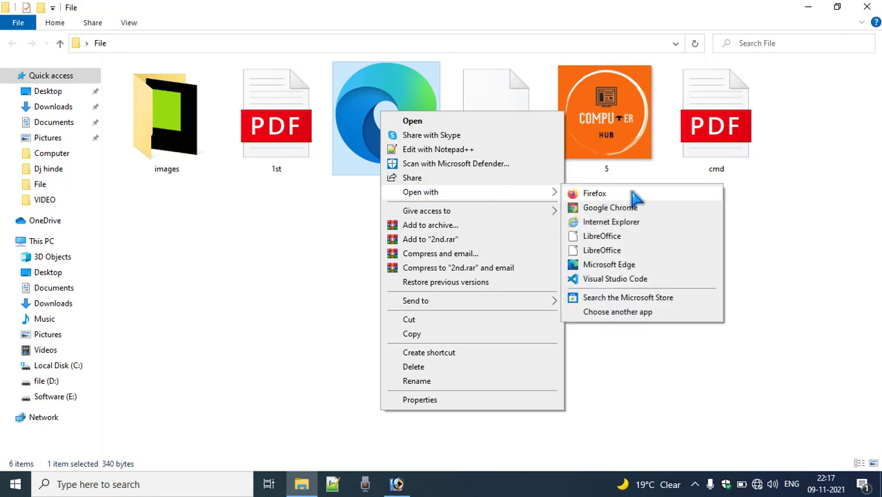
mouse_move(469, 192)
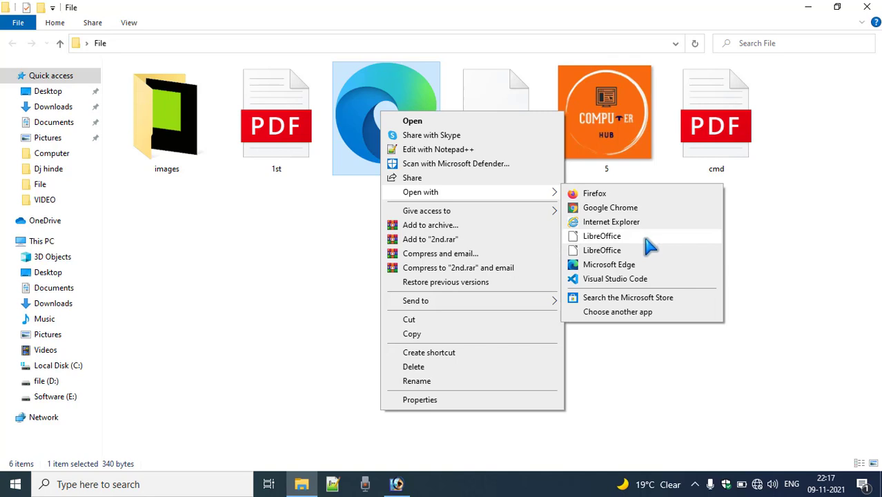
left_click(643, 315)
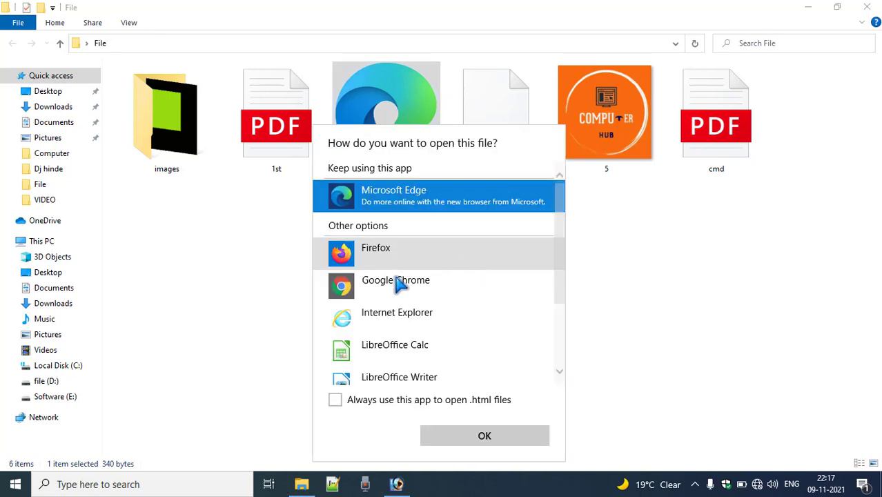
scroll(437, 311, "down", 3)
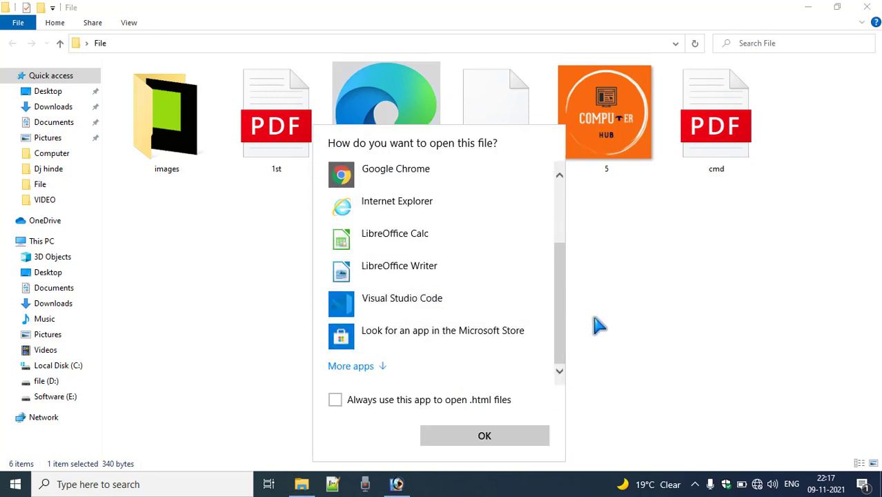
left_click(611, 298)
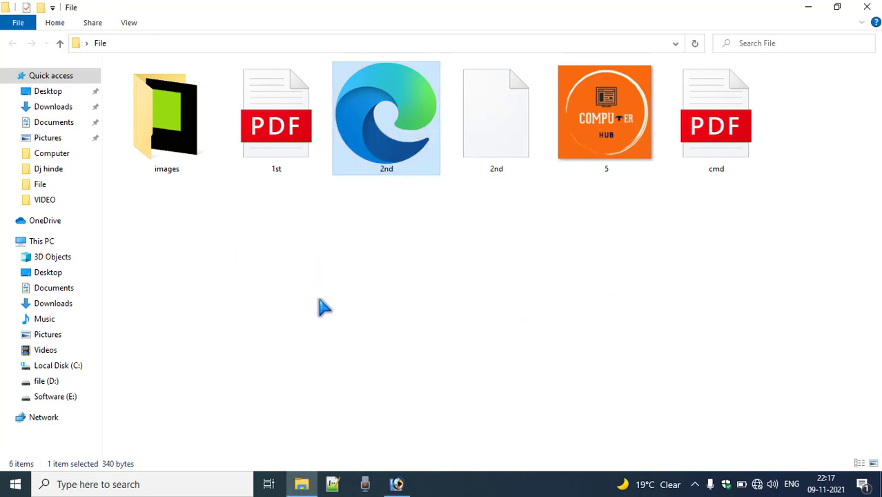
Return to Photoshop and close 2nd.psd without saving changes
left_click(397, 483)
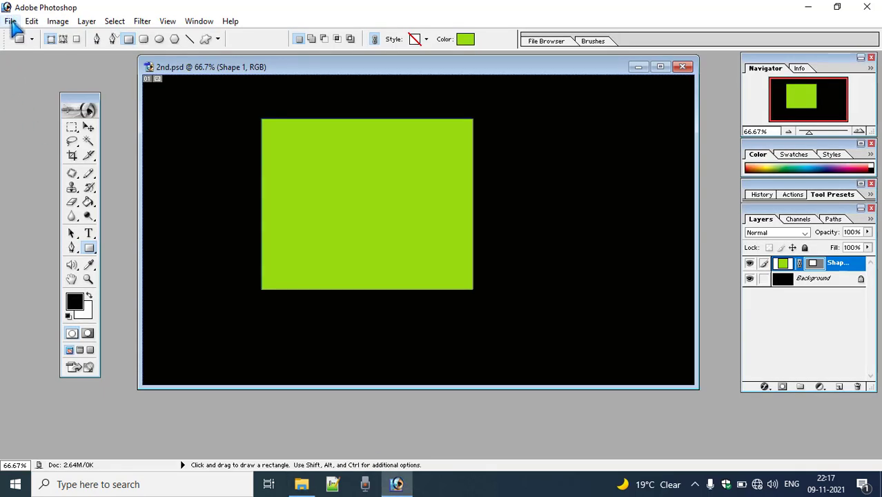
left_click(11, 22)
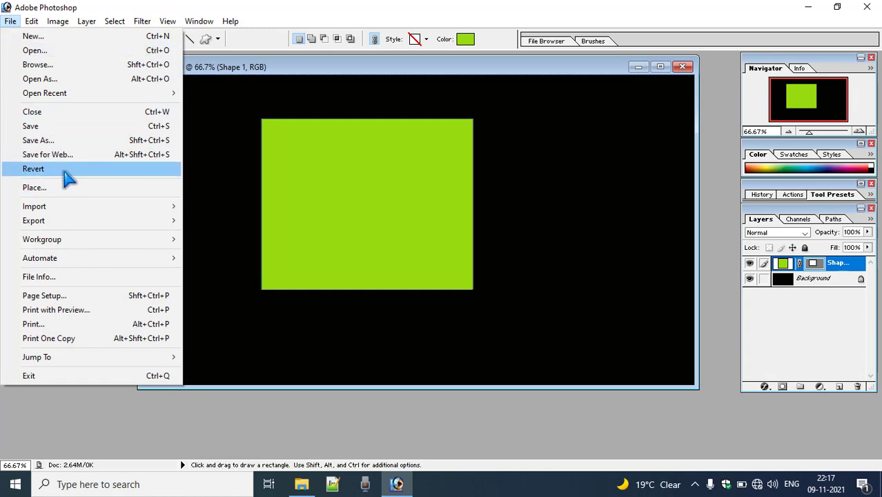
left_click(407, 71)
double_click(407, 68)
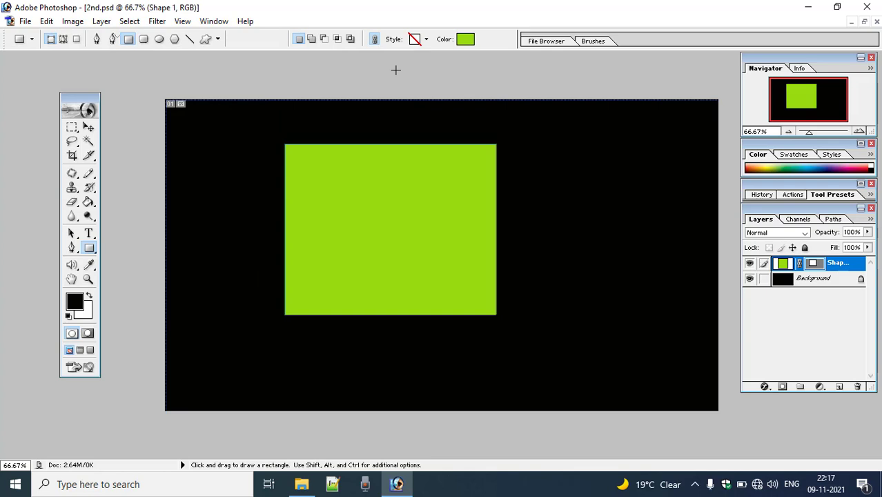
left_click(865, 22)
left_click(682, 66)
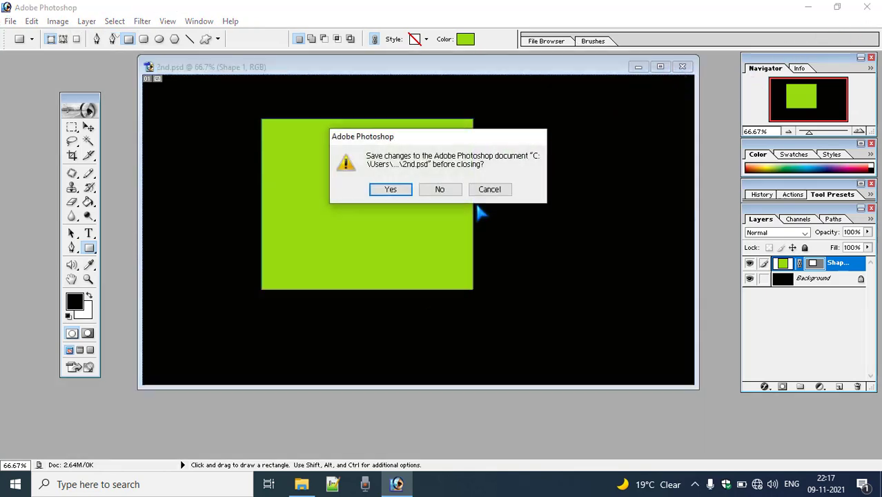
left_click(438, 191)
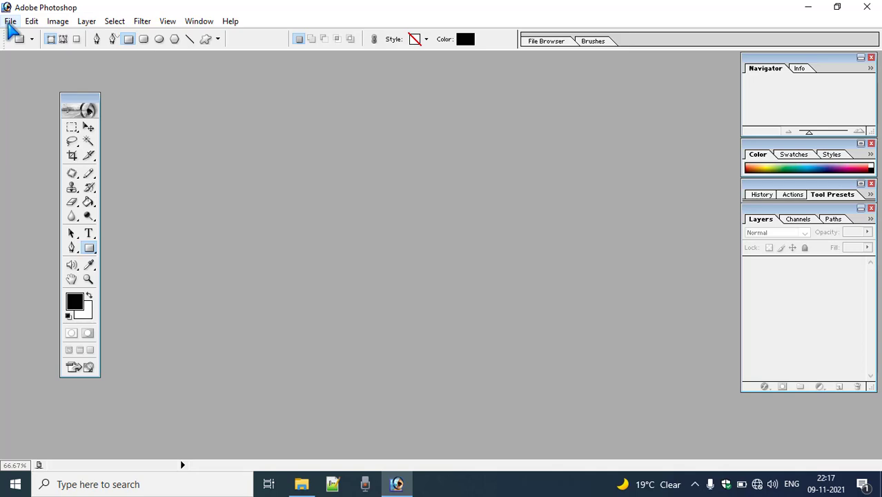
Open the 5.png logo image and move its window toward the centre
left_click(10, 21)
left_click(29, 52)
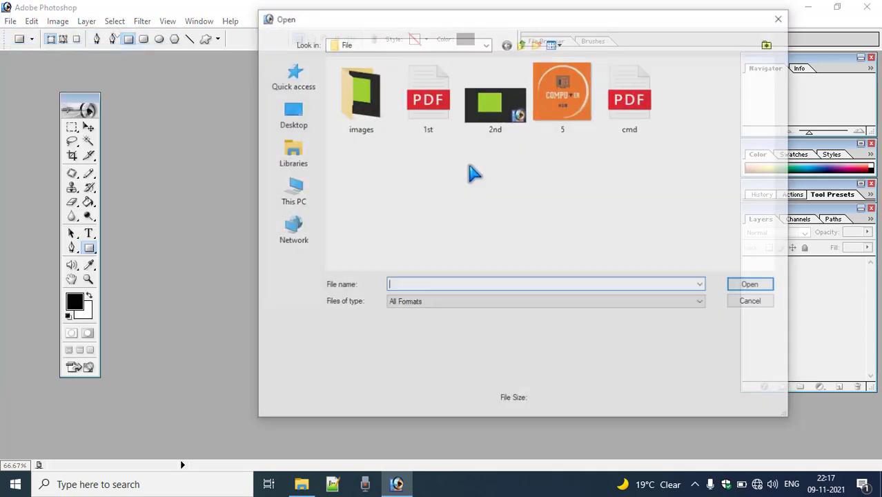
left_click(560, 91)
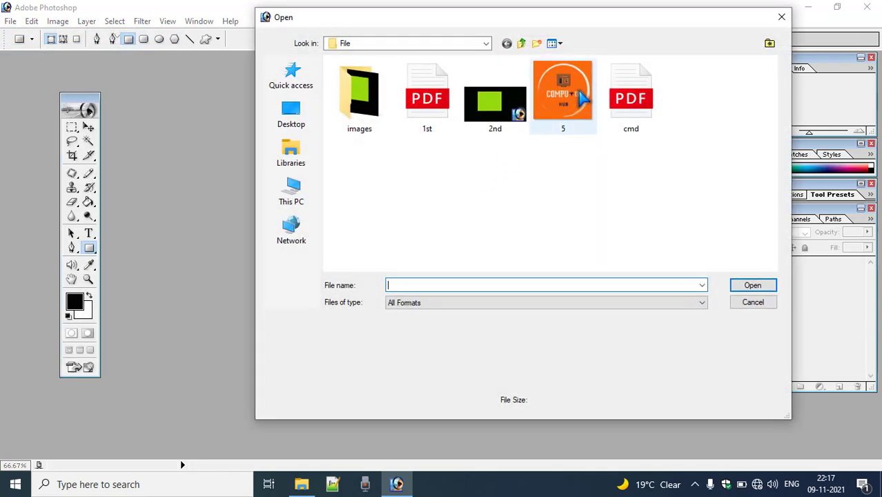
left_click(753, 287)
left_click_drag(171, 65, 376, 67)
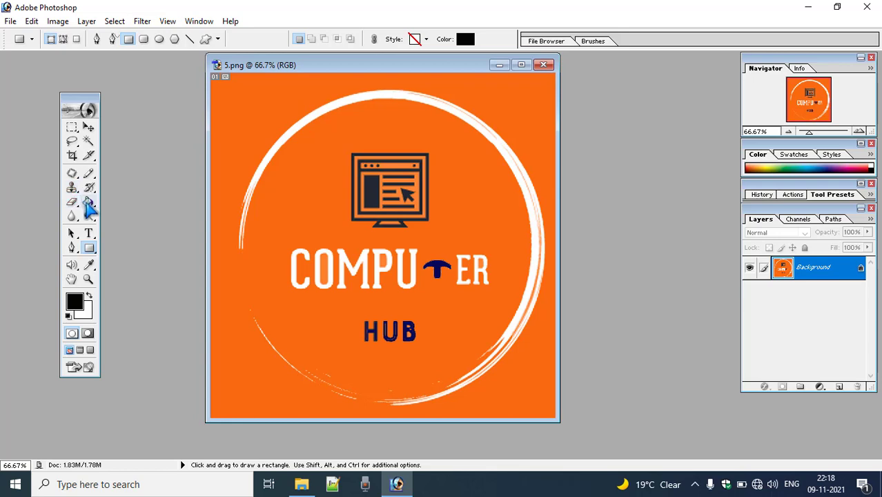
Paint-bucket fill the logo background black, then bright green, including the monitor's inner panel
left_click(89, 201)
left_click(328, 133)
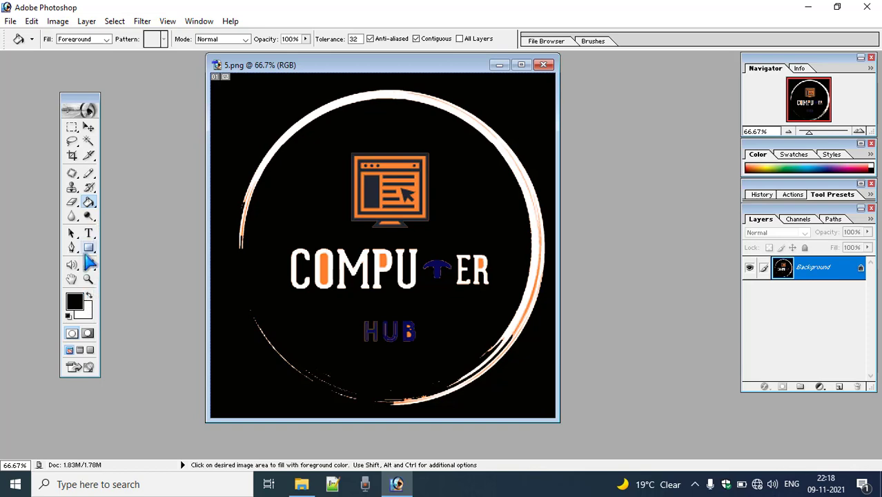
left_click(76, 303)
left_click(476, 164)
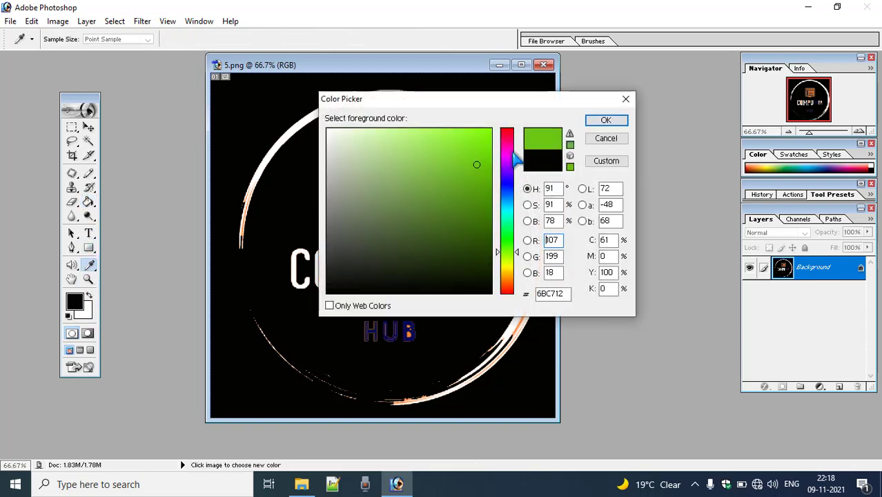
left_click(605, 120)
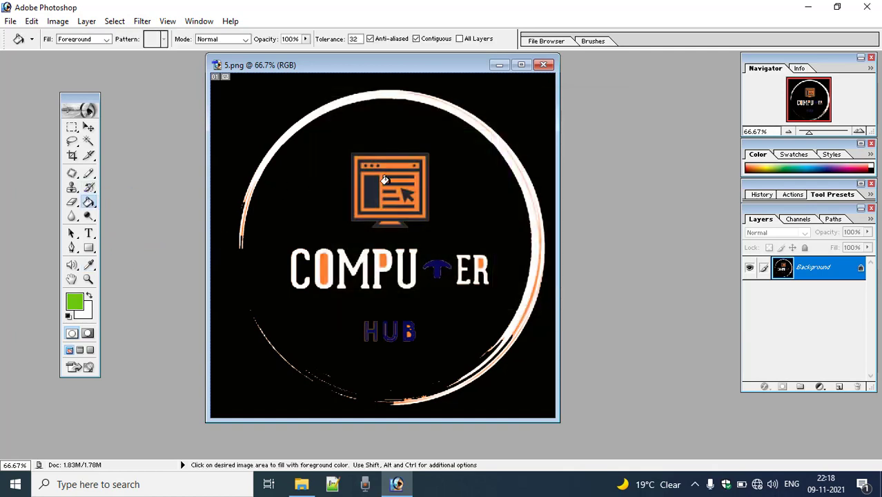
left_click(286, 256)
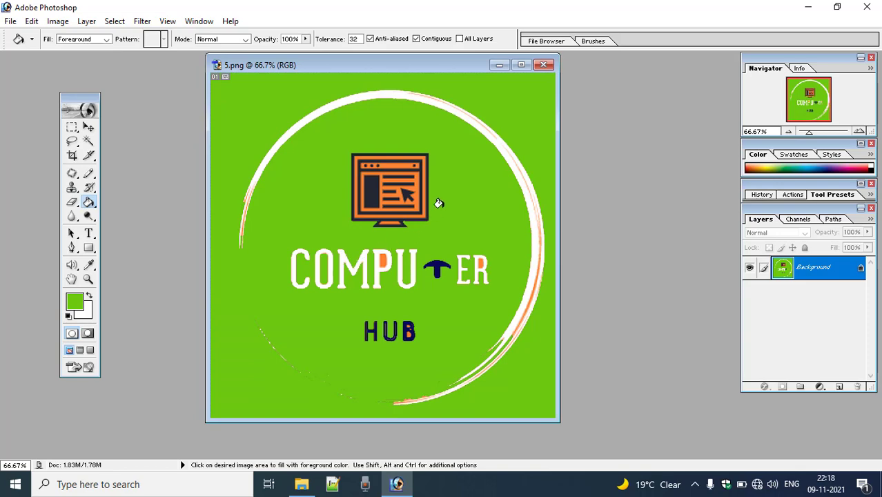
left_click(370, 188)
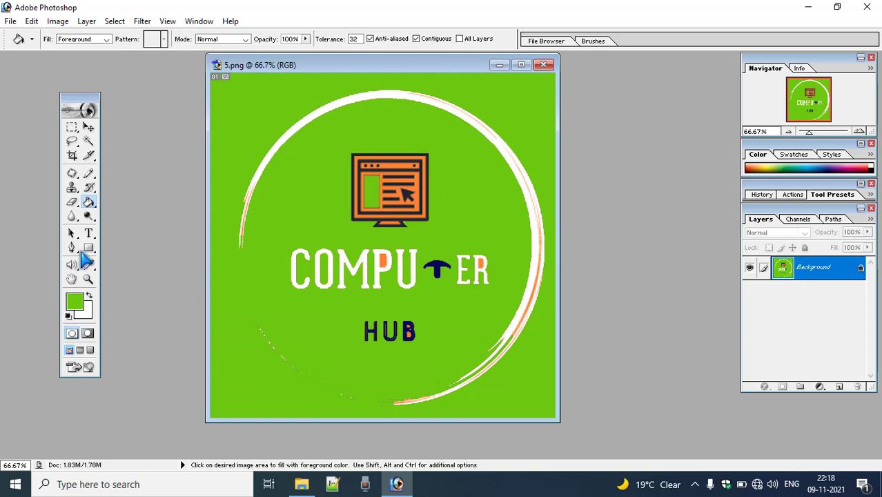
Set the foreground to bright red and fill the monitor screen and HUB's H and B
left_click(74, 302)
left_click_drag(445, 203, 476, 250)
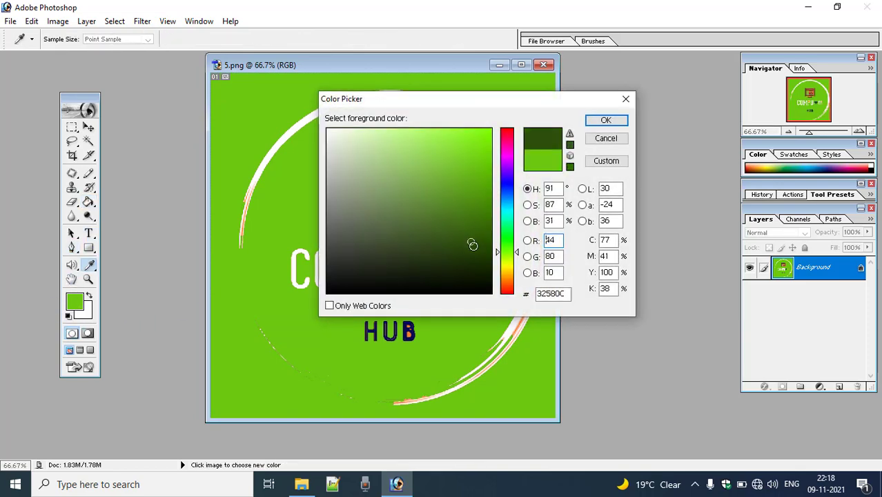
left_click(516, 287)
left_click(482, 172)
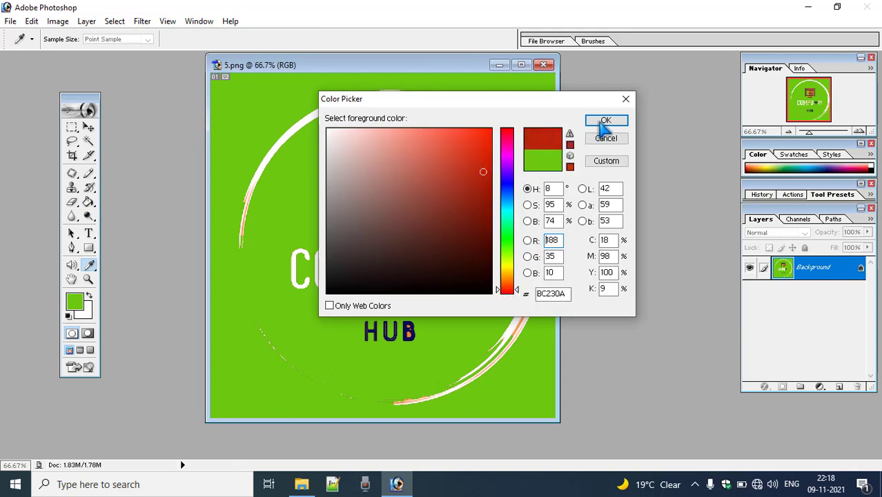
left_click(606, 120)
left_click(402, 182)
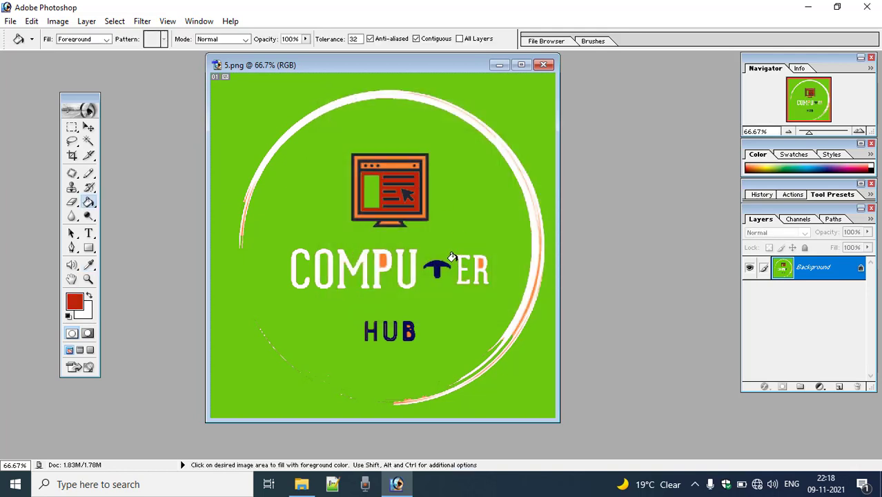
left_click(366, 328)
left_click(409, 331)
Revert 5.png to its saved orange version and nudge the document window right
left_click(11, 22)
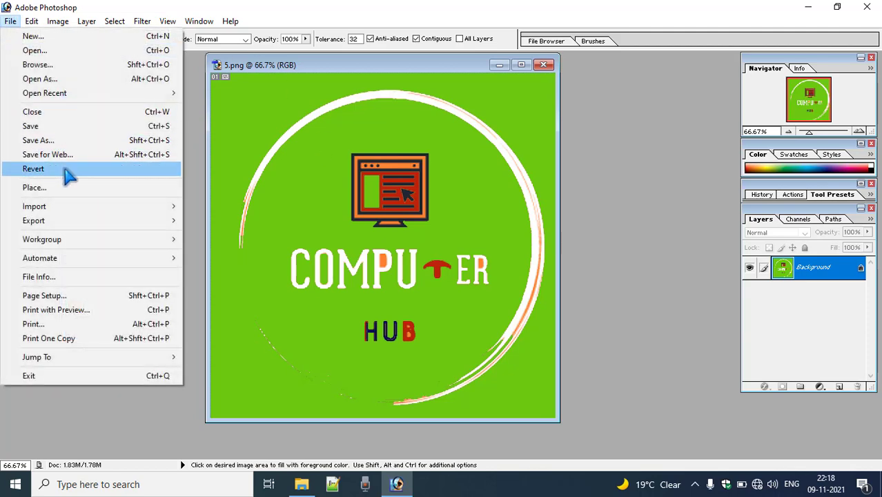
left_click(332, 73)
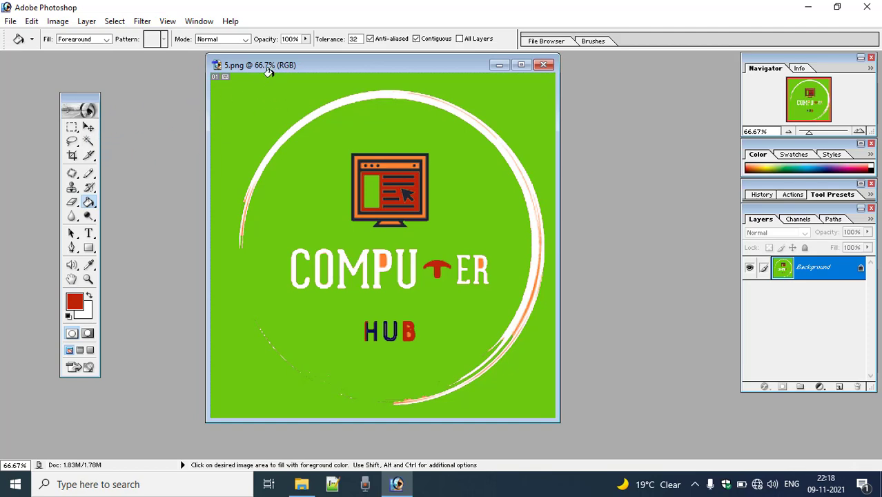
left_click(11, 21)
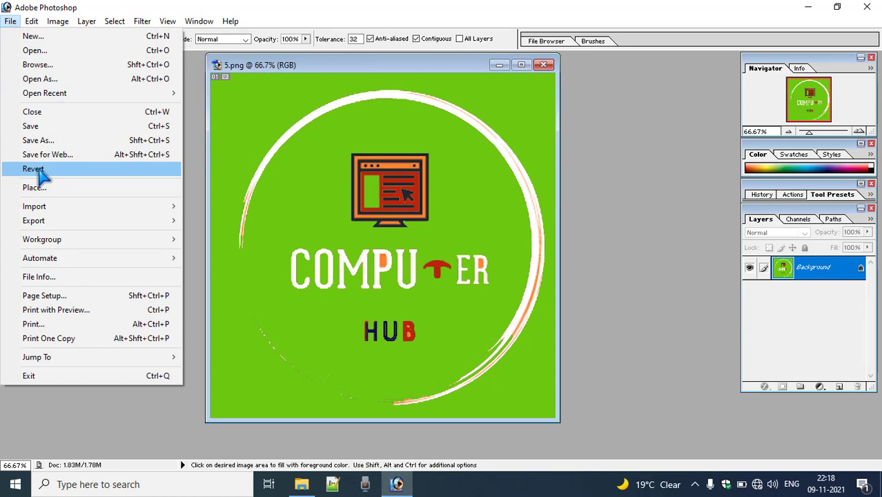
left_click(92, 172)
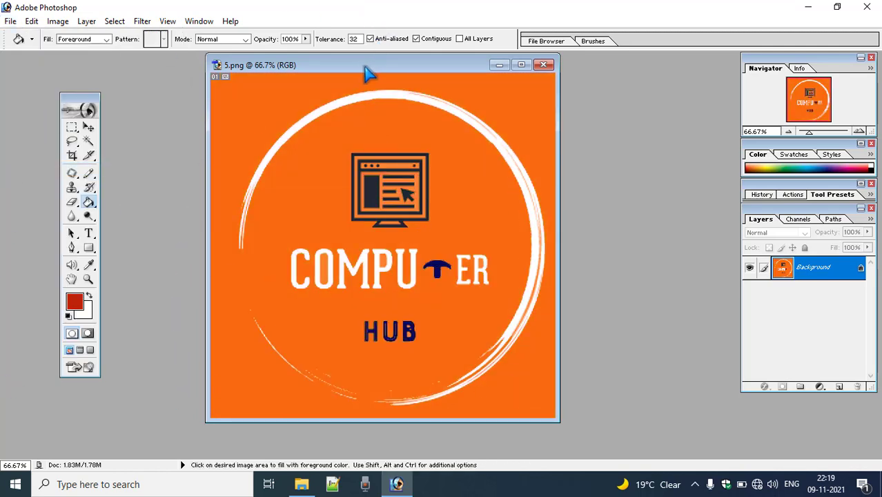
left_click_drag(368, 73, 384, 76)
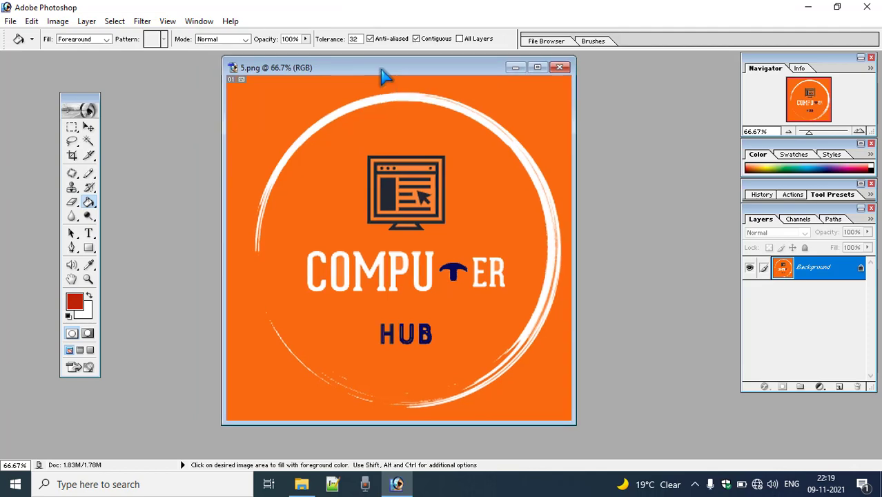
Place page 1 of cmd.pdf into the logo image, after trying Go to Page
left_click(11, 22)
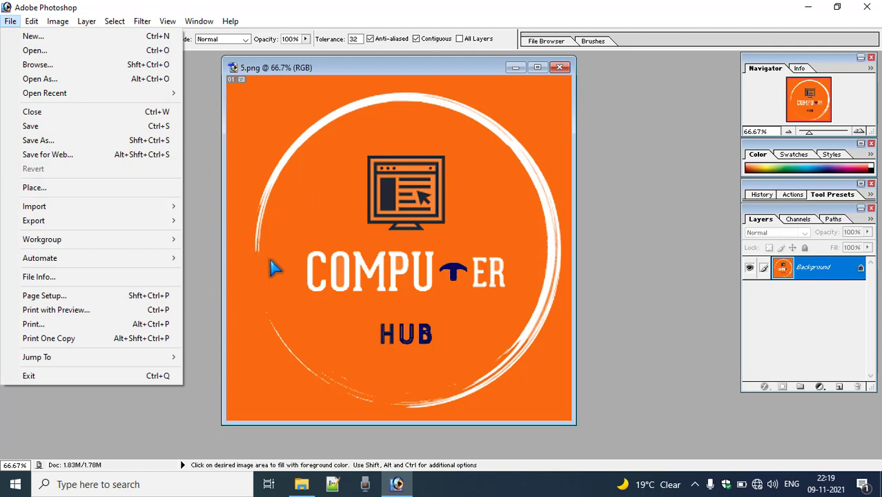
left_click(60, 189)
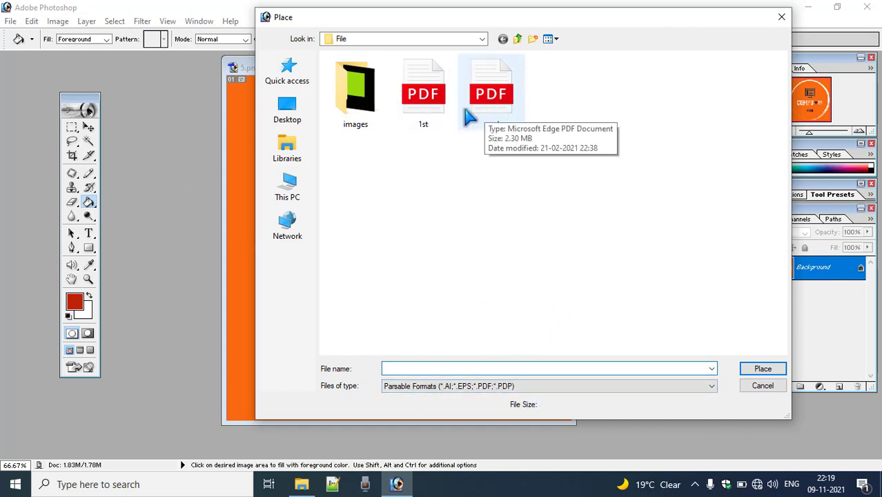
left_click(490, 97)
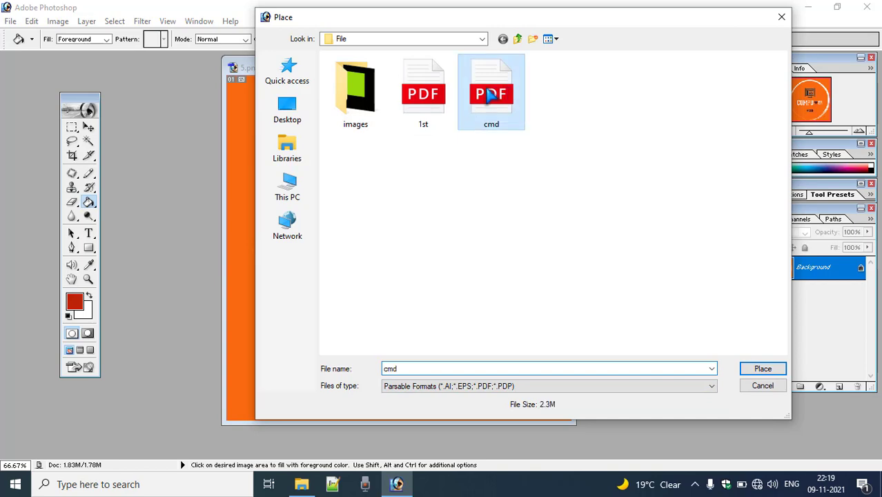
left_click(762, 370)
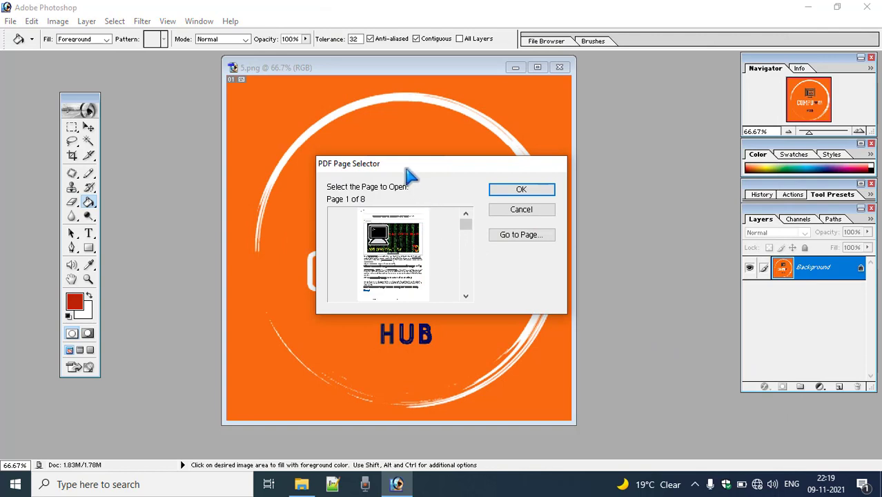
left_click_drag(378, 169, 255, 166)
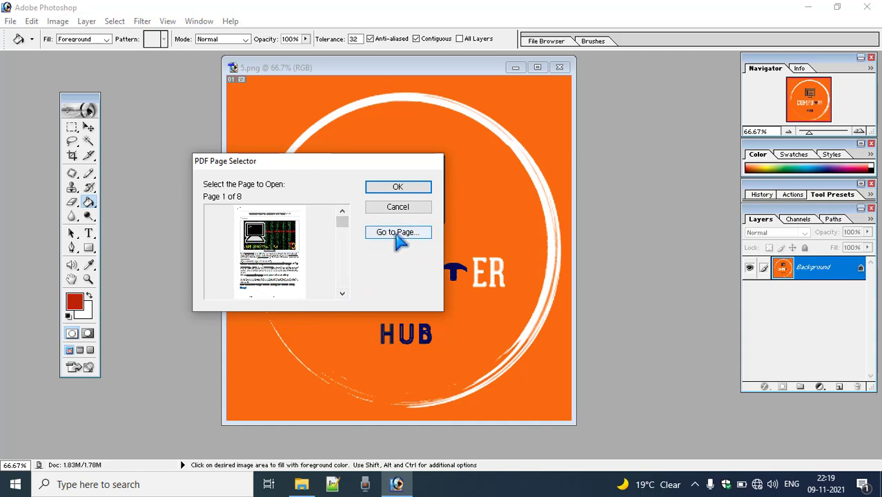
left_click(396, 234)
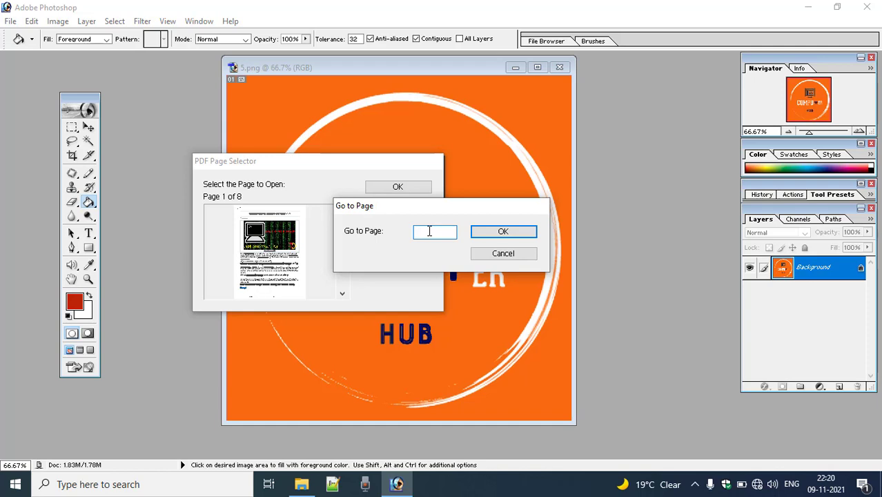
type("1")
left_click(506, 231)
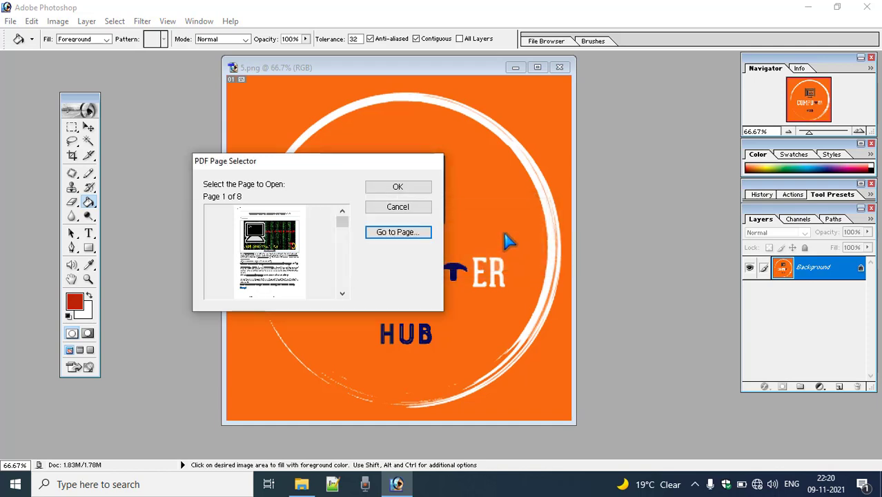
left_click(407, 190)
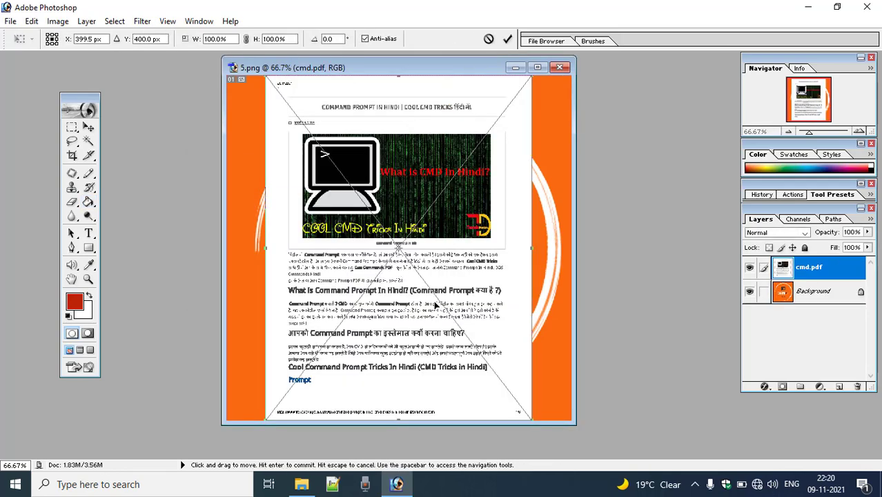
Scale the placed PDF page to about 55% by 61% over the logo's left side and commit
left_click_drag(435, 304, 413, 280)
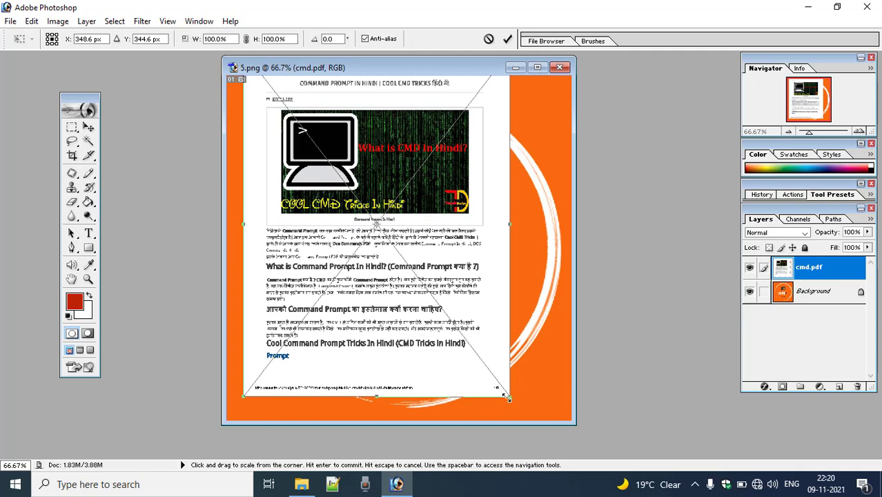
left_click_drag(508, 398, 355, 247)
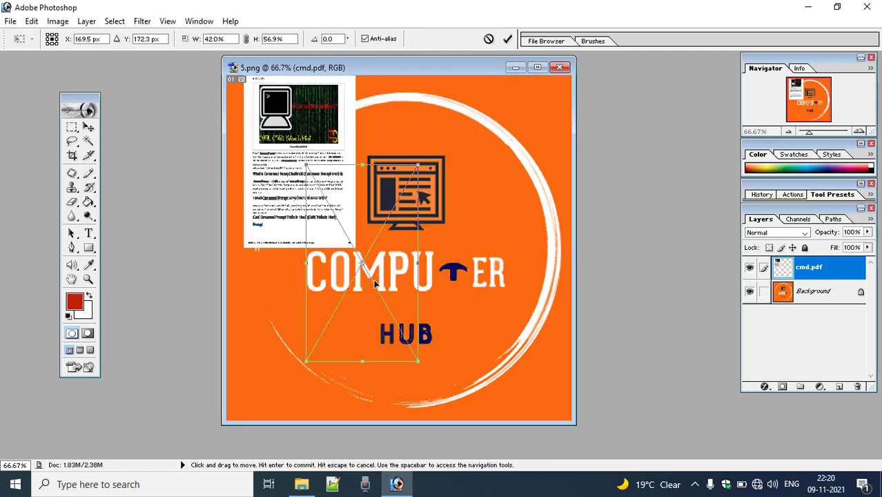
left_click_drag(375, 283, 316, 235)
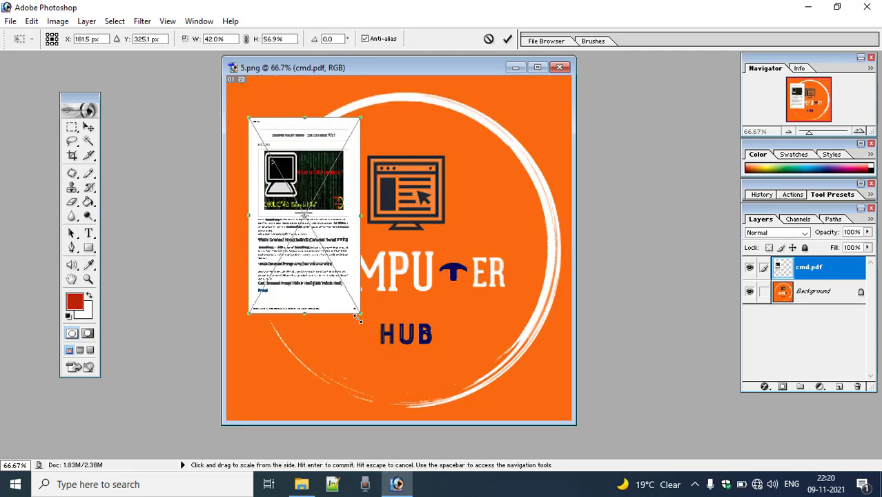
left_click_drag(358, 318, 394, 327)
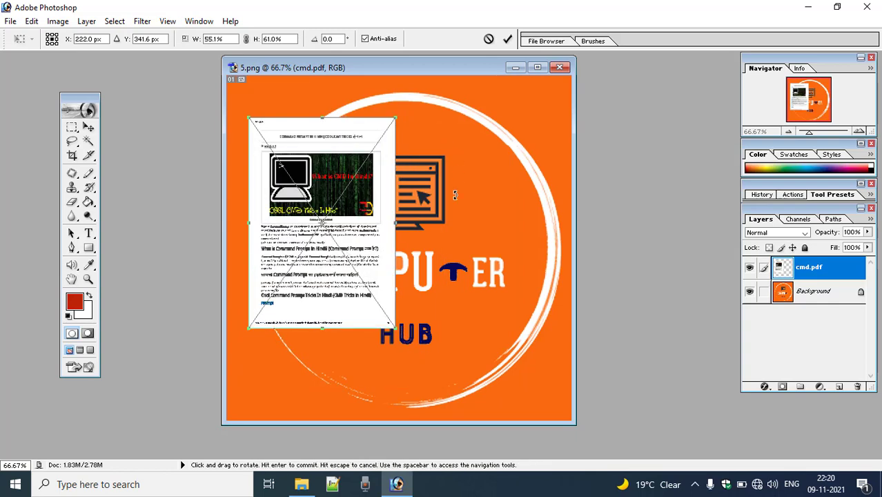
key("Return")
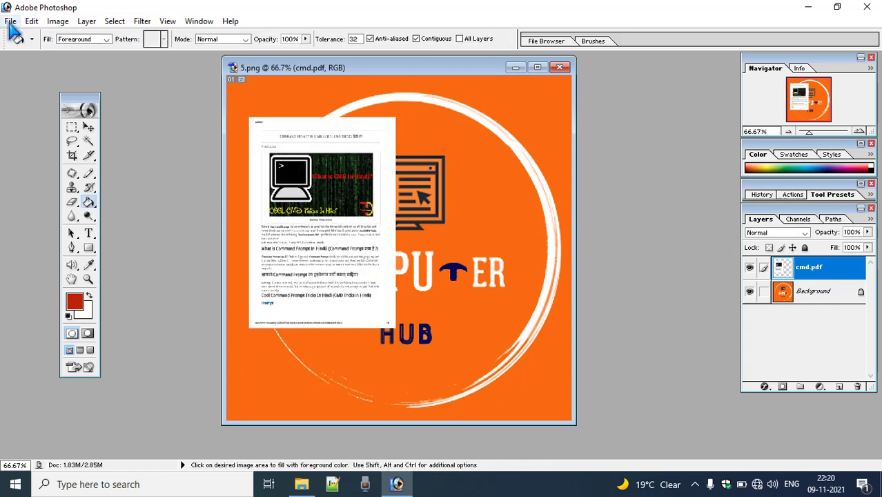
left_click(10, 20)
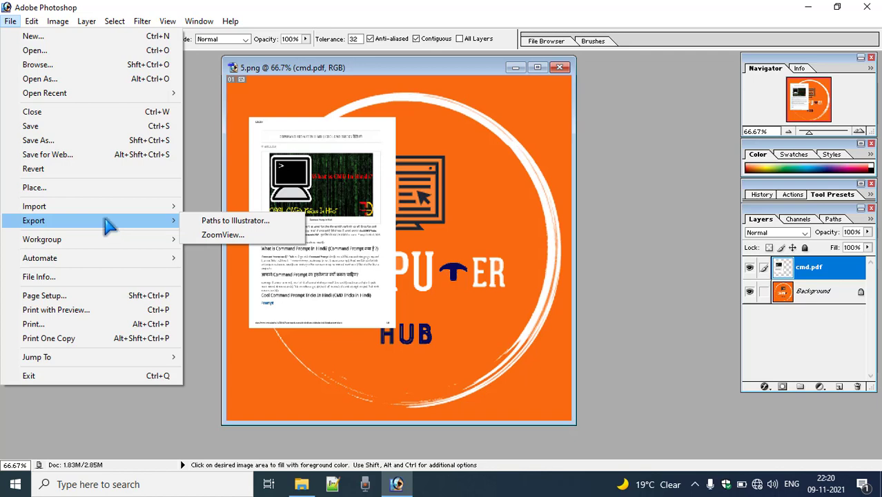
mouse_move(41, 206)
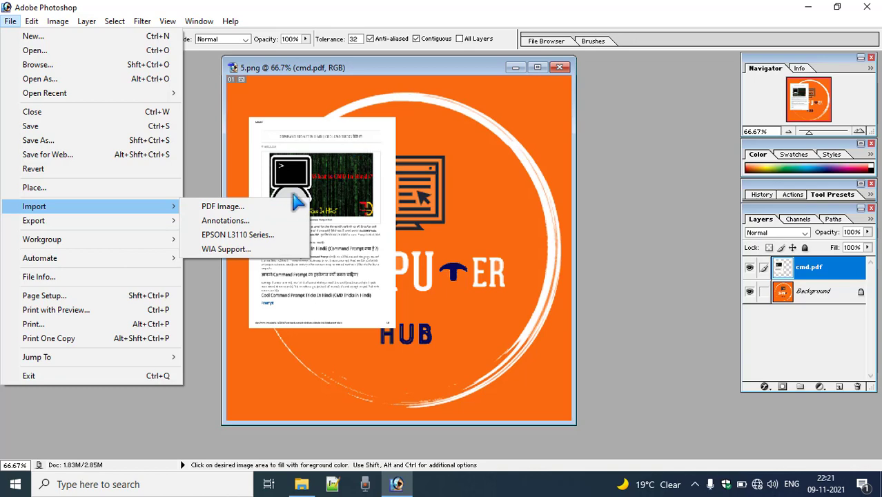
Close the logo document without saving changes
left_click(458, 97)
left_click(560, 67)
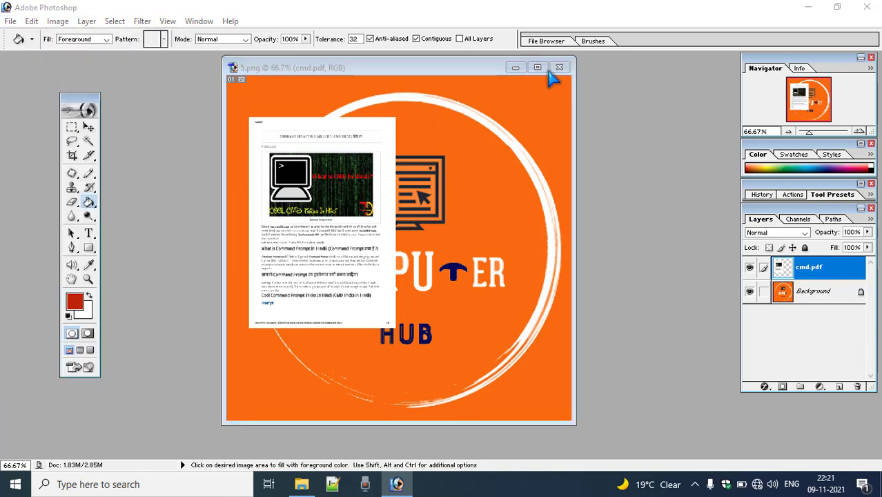
left_click(443, 191)
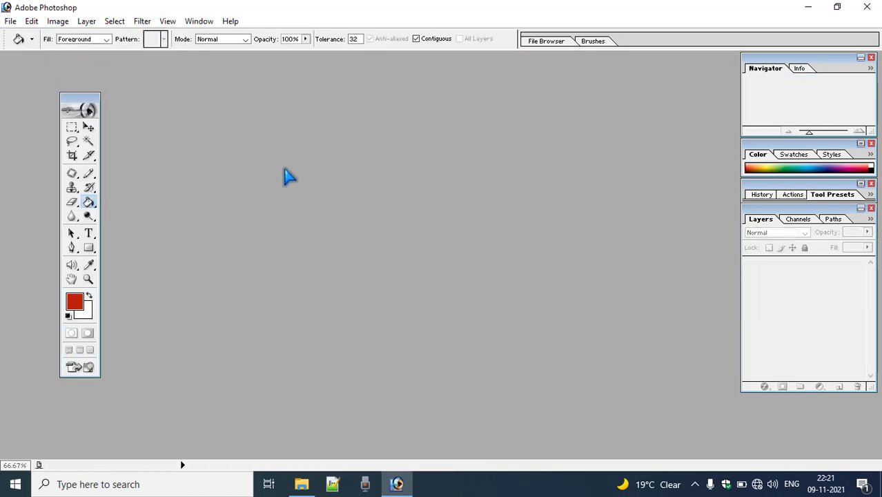
Start a PDF Image import from the cmd PDF
left_click(10, 22)
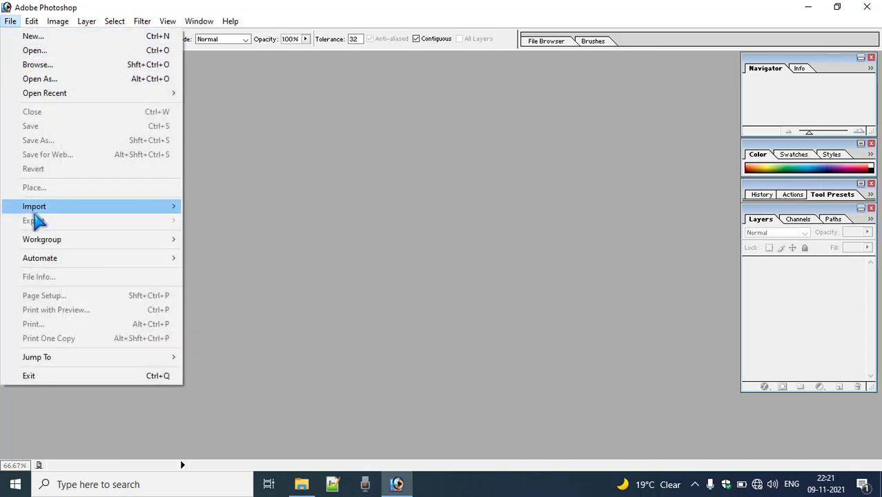
mouse_move(90, 207)
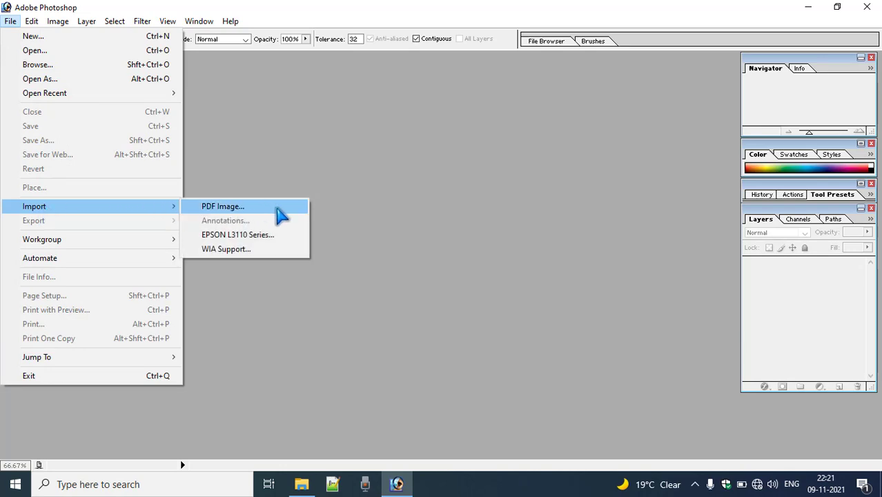
left_click(276, 209)
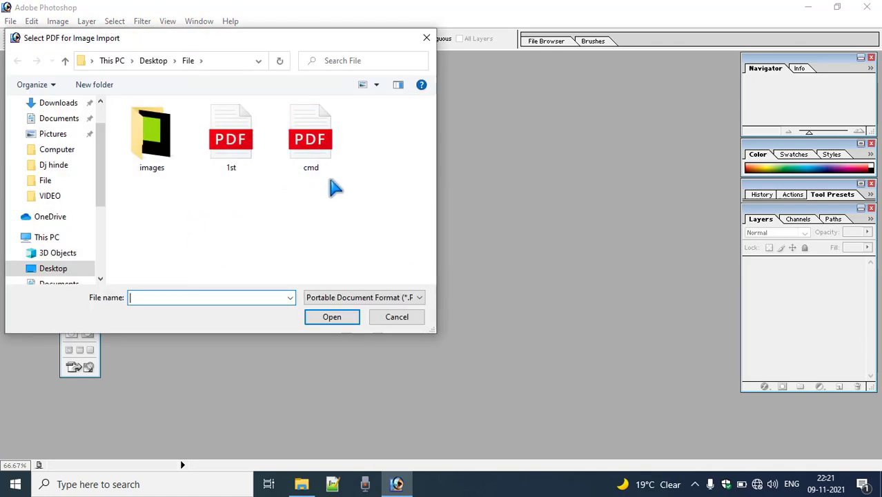
left_click(312, 141)
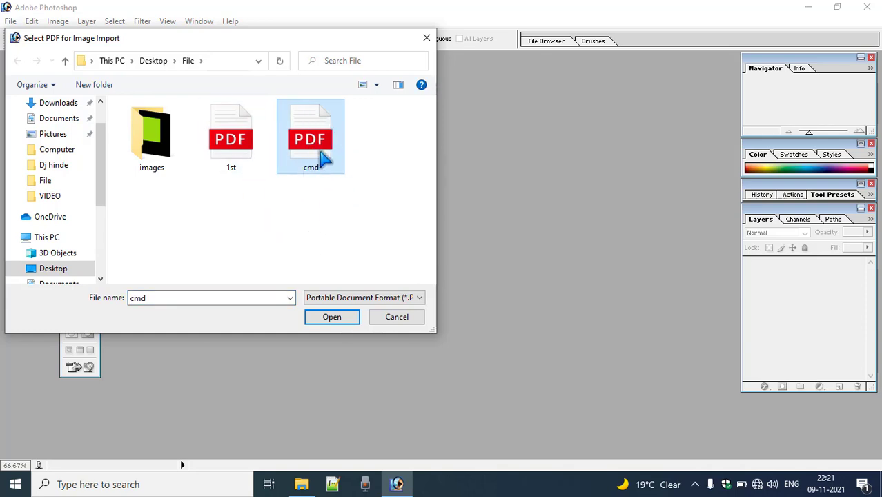
left_click(332, 318)
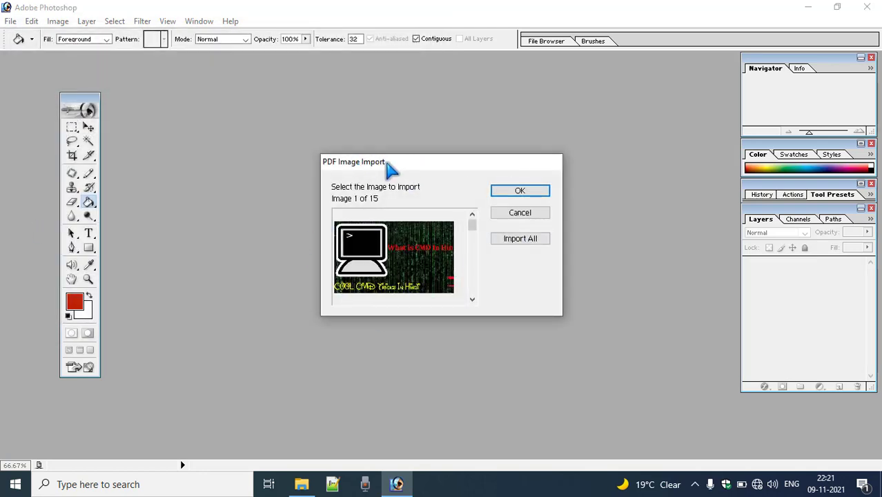
Import all 15 images from cmd.pdf as separate documents, cmd0001 to cmd0015
left_click_drag(391, 161, 394, 154)
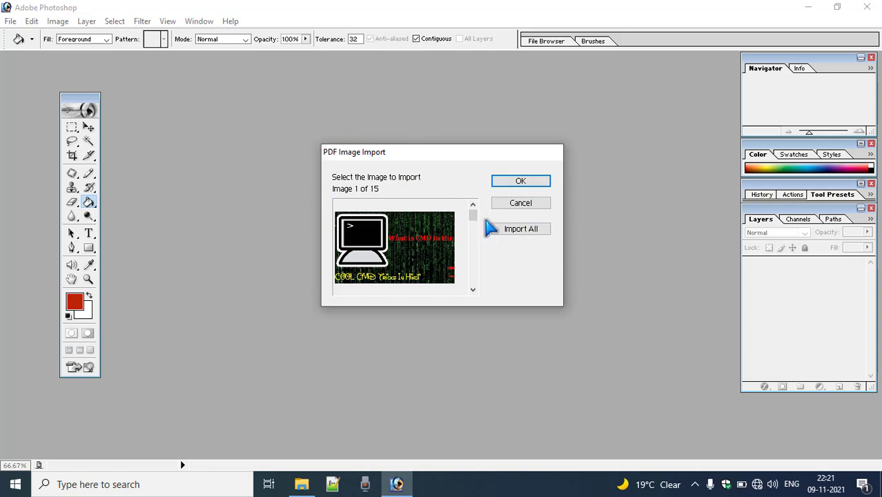
left_click(522, 234)
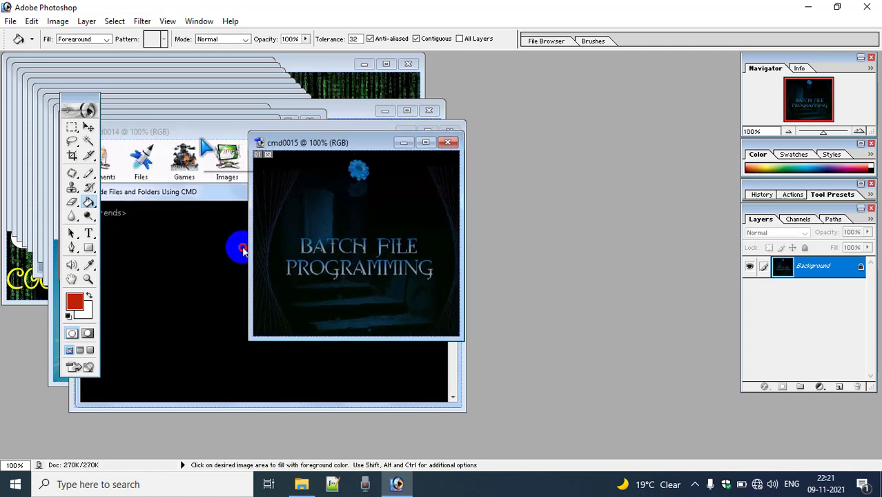
left_click(221, 135)
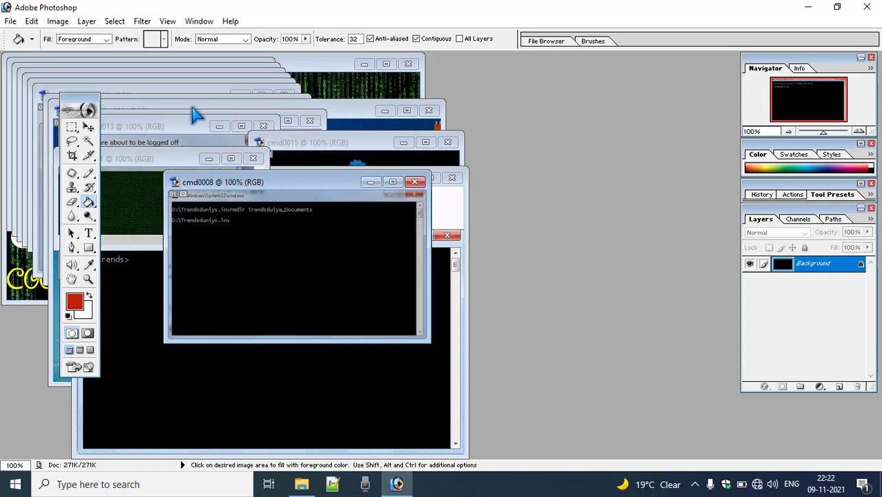
left_click(416, 183)
left_click(442, 189)
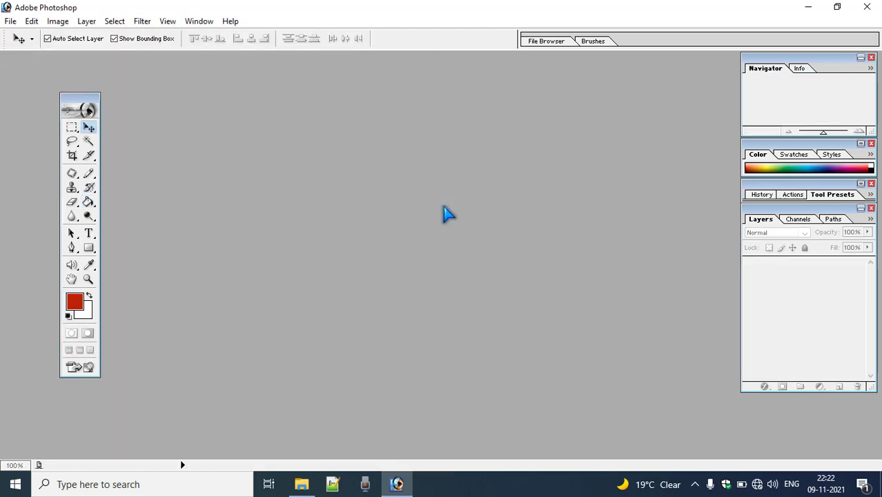
left_click(11, 22)
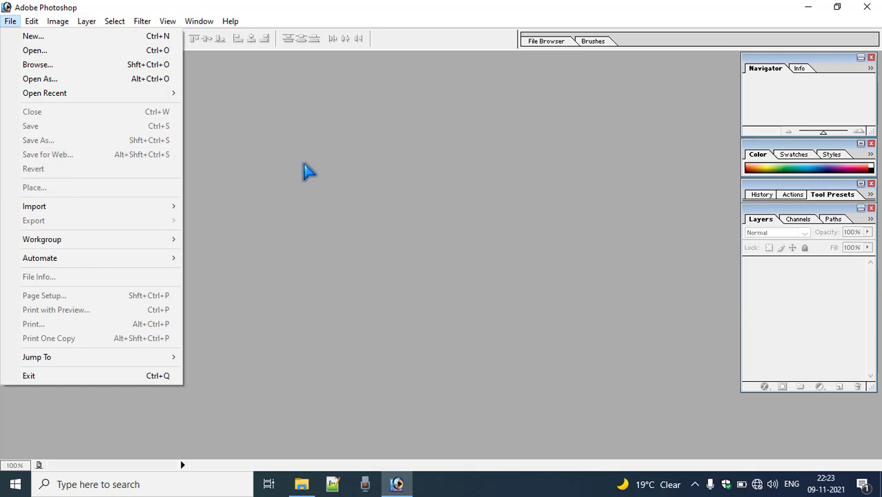
left_click(307, 171)
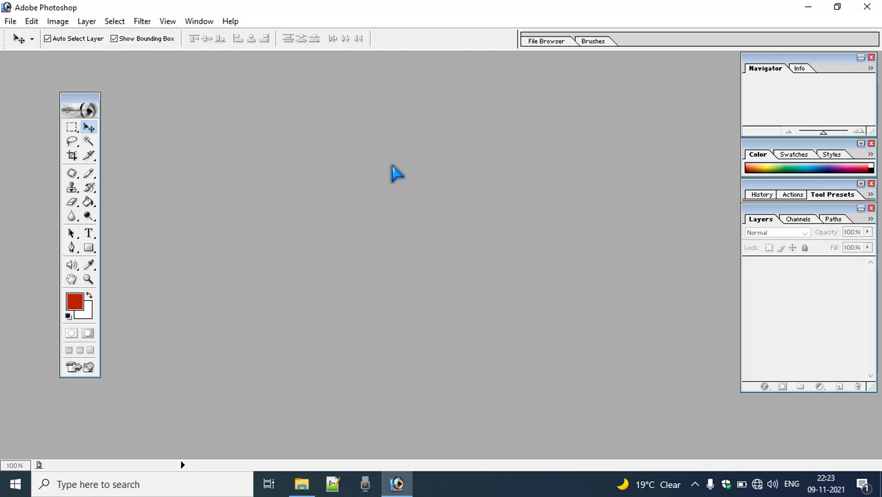
Create a new blank document with default settings and fill its whole canvas red with the Paint Bucket
key("ctrl+n")
left_click(476, 128)
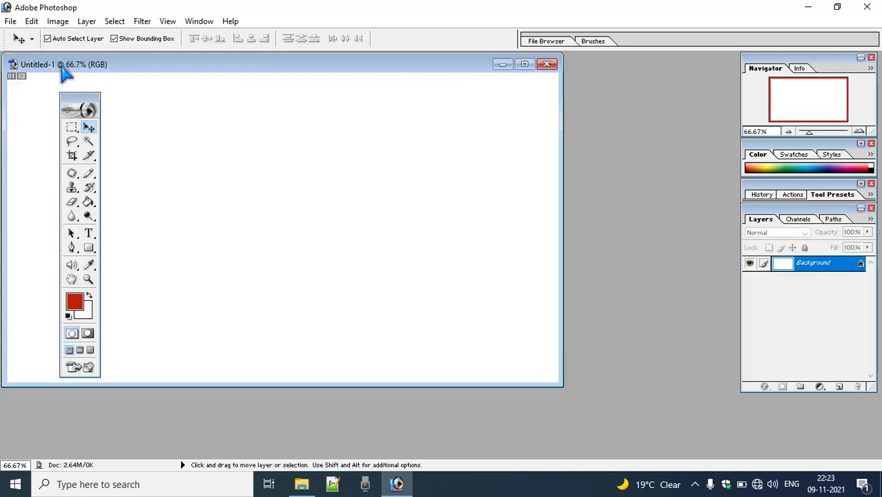
left_click_drag(110, 64, 300, 64)
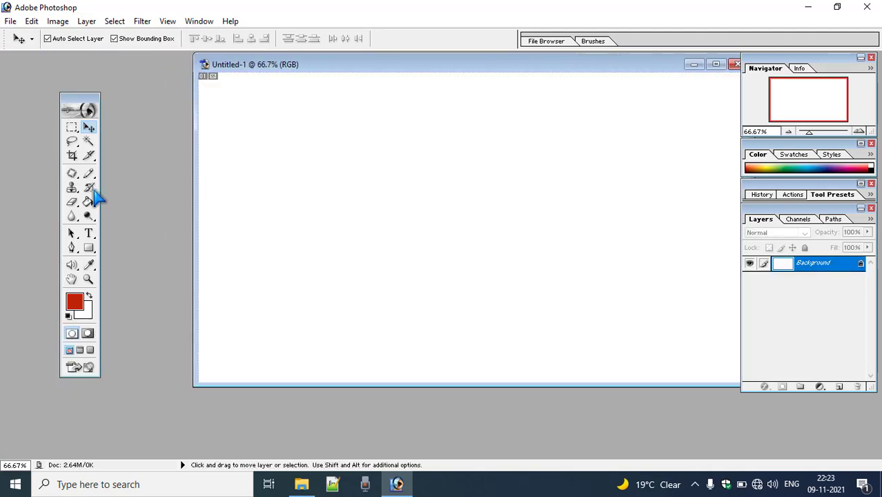
left_click(89, 201)
left_click(322, 187)
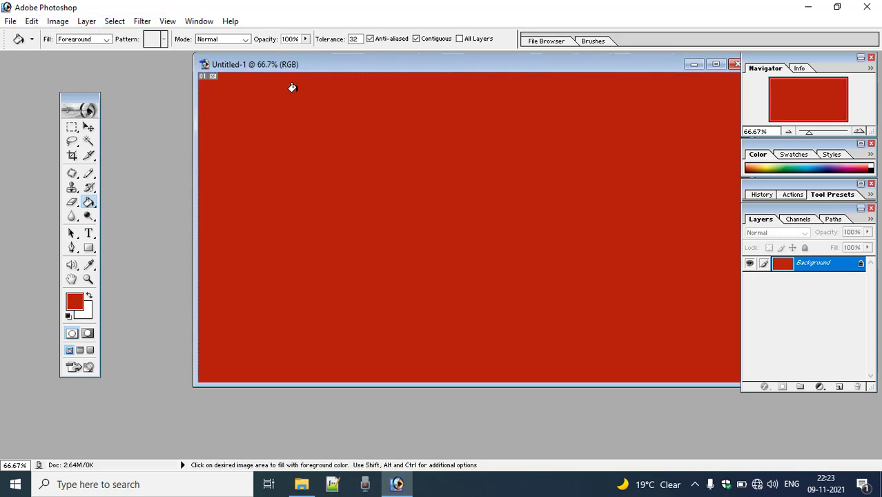
left_click_drag(325, 69, 273, 97)
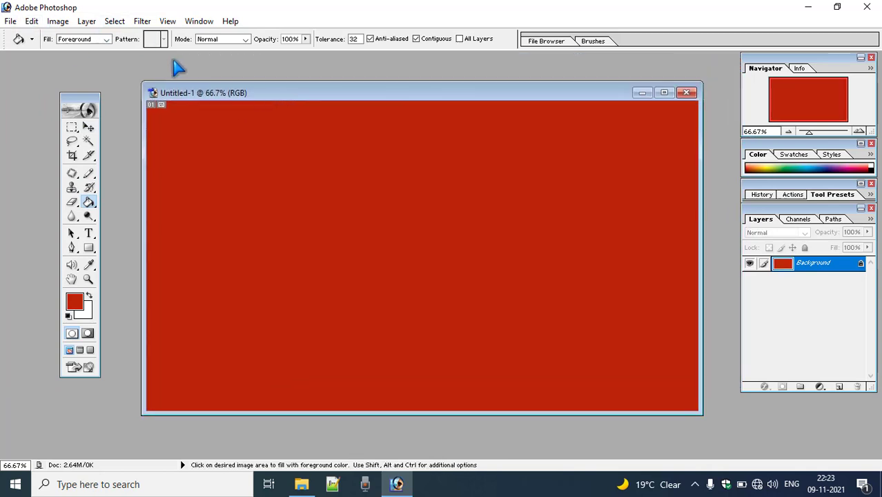
left_click(10, 21)
mouse_move(33, 220)
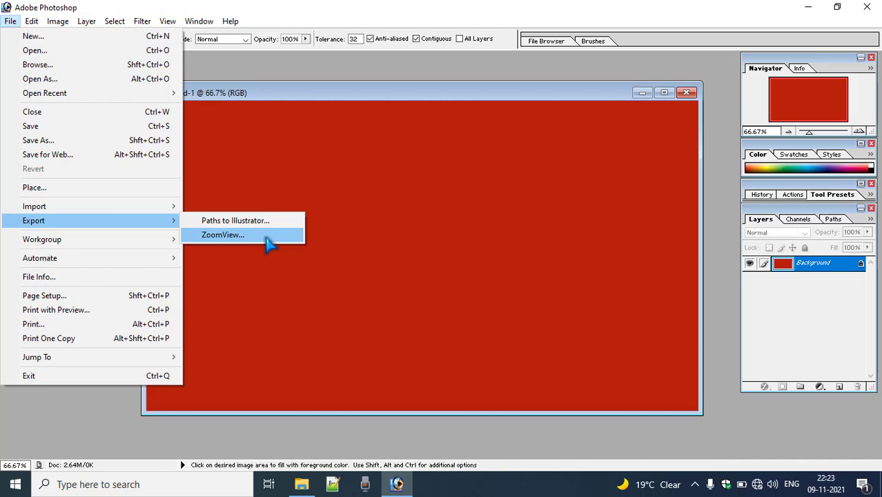
left_click(268, 240)
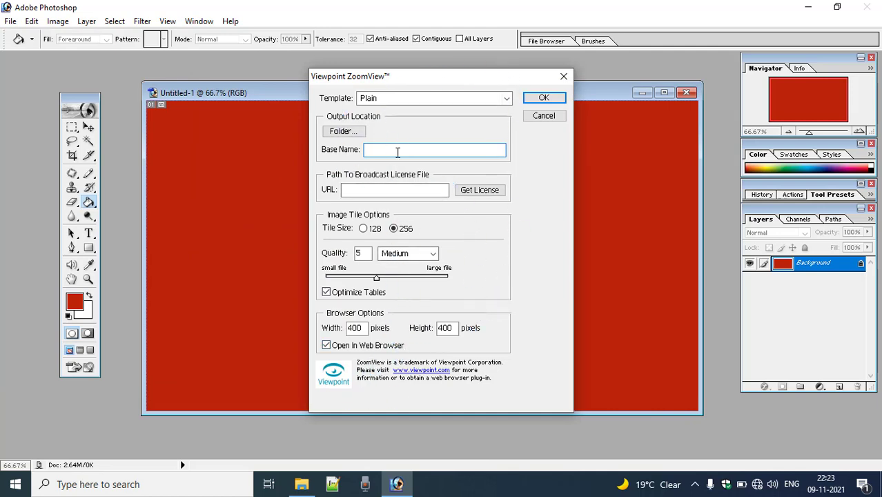
left_click(544, 116)
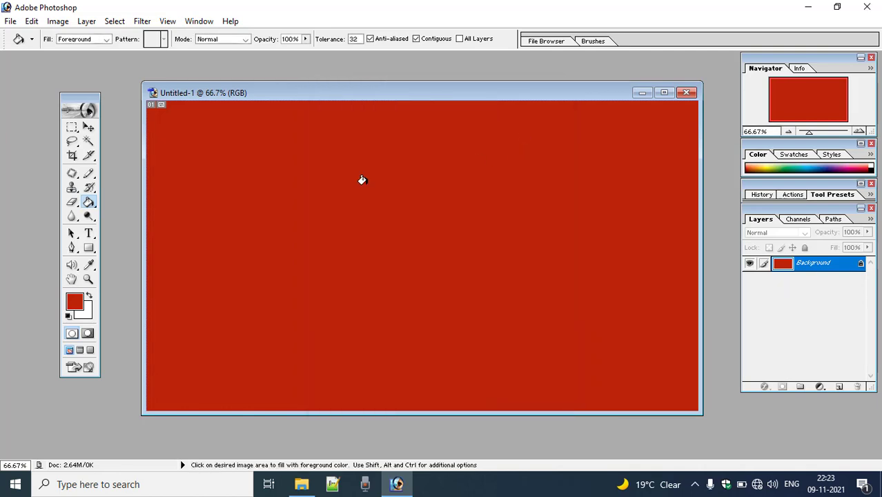
left_click(10, 22)
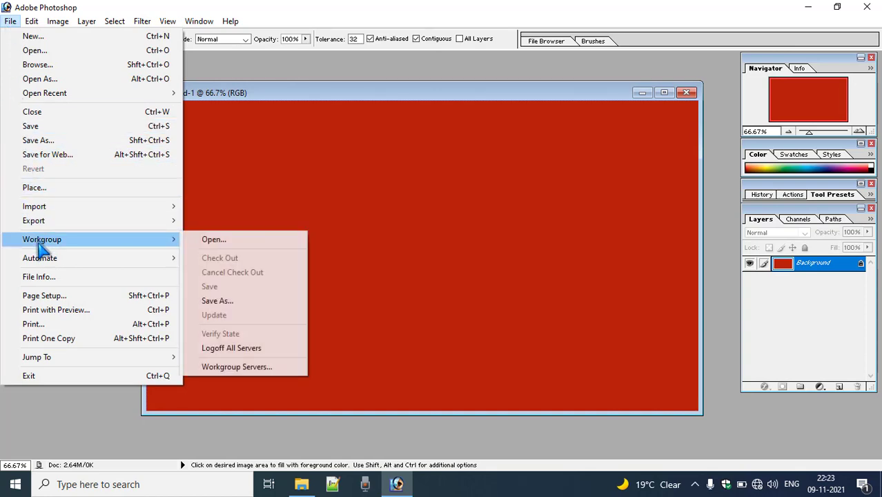
mouse_move(41, 240)
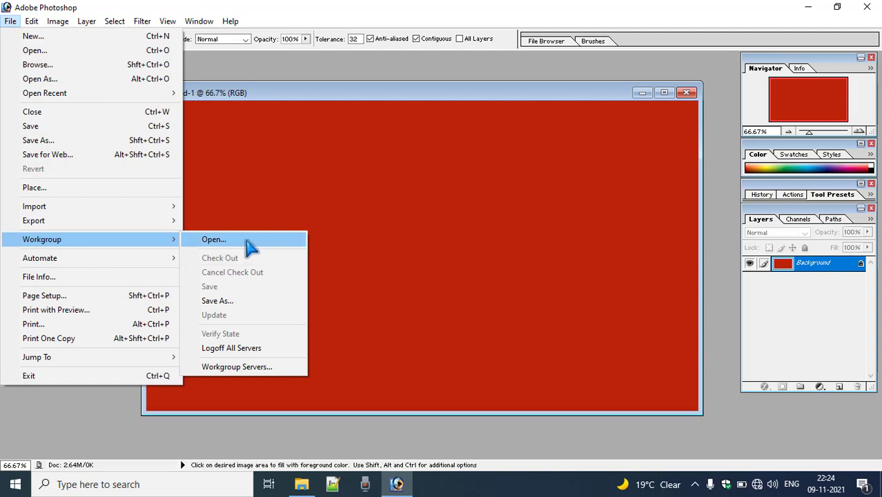
In Workgroup Servers, choose the Desktop's File folder as the workgroup files location
left_click(249, 246)
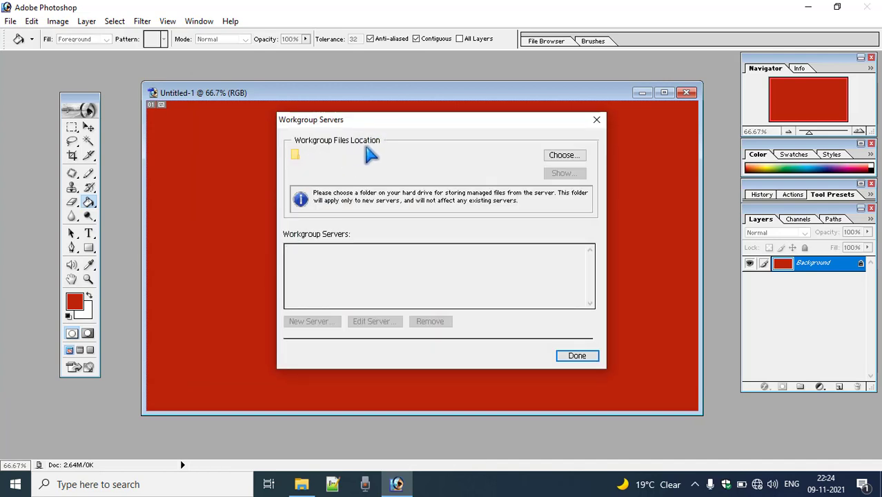
left_click(566, 156)
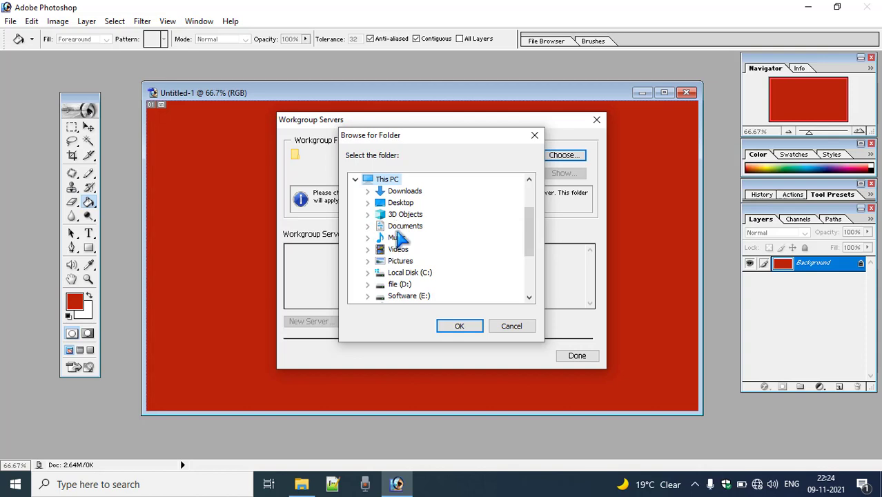
scroll(413, 271, "down", 1)
scroll(412, 273, "down", 2)
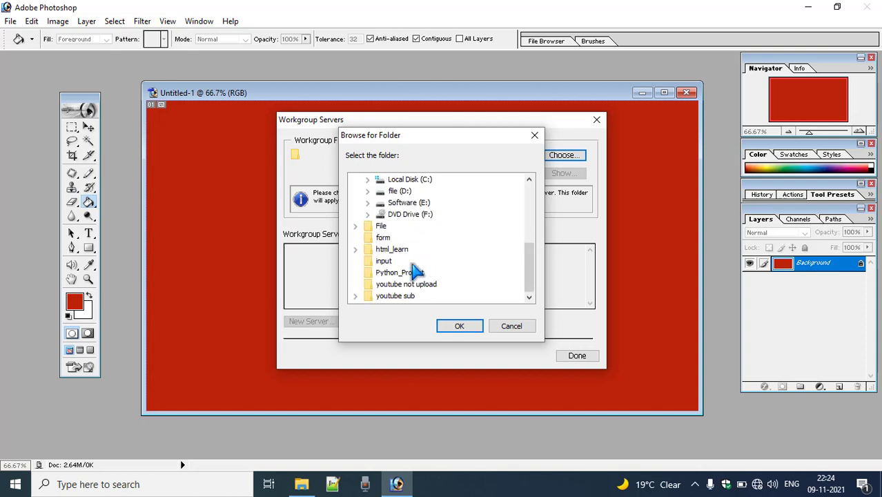
left_click(376, 228)
left_click(456, 327)
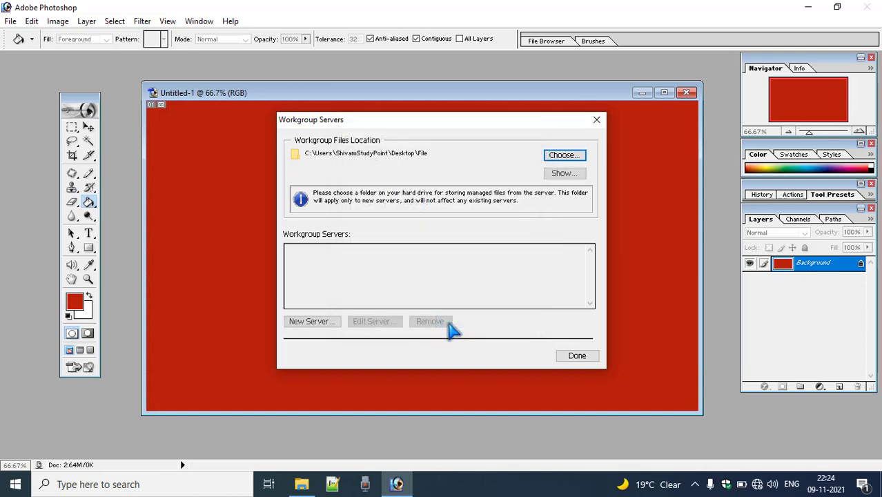
left_click(312, 321)
type("w3")
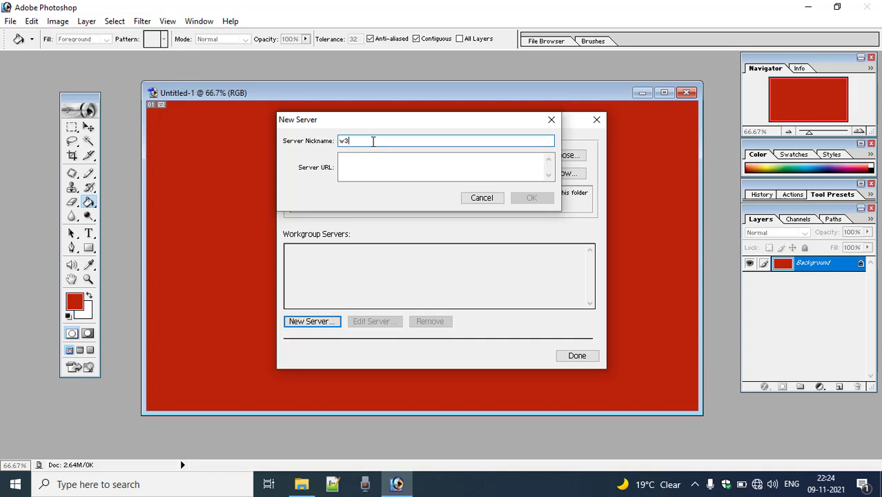
left_click(391, 178)
left_click(391, 166)
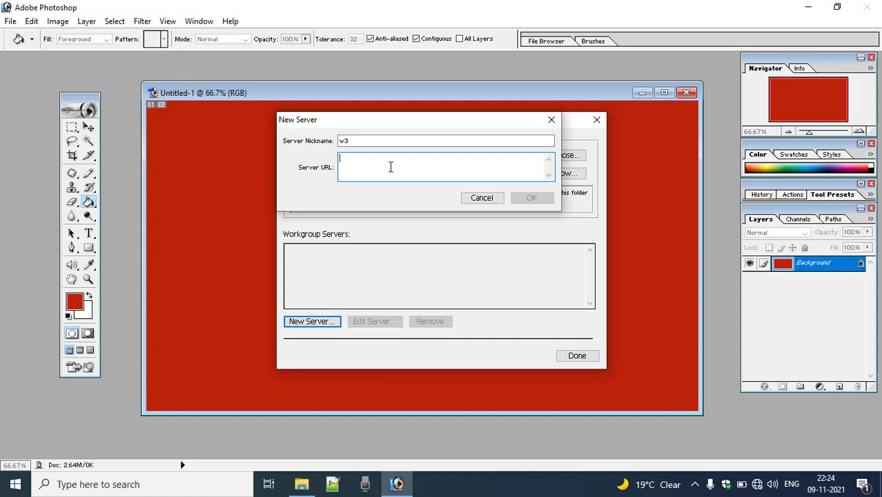
type("https://w3azm.in.com/")
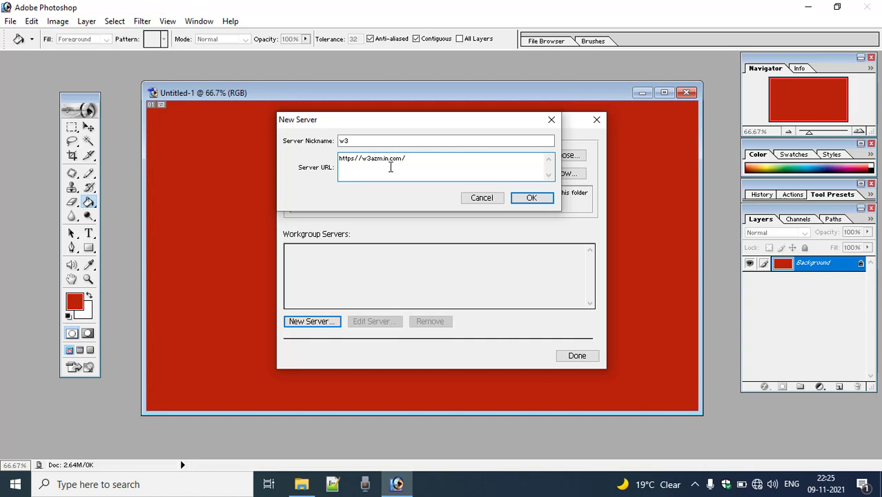
left_click(530, 198)
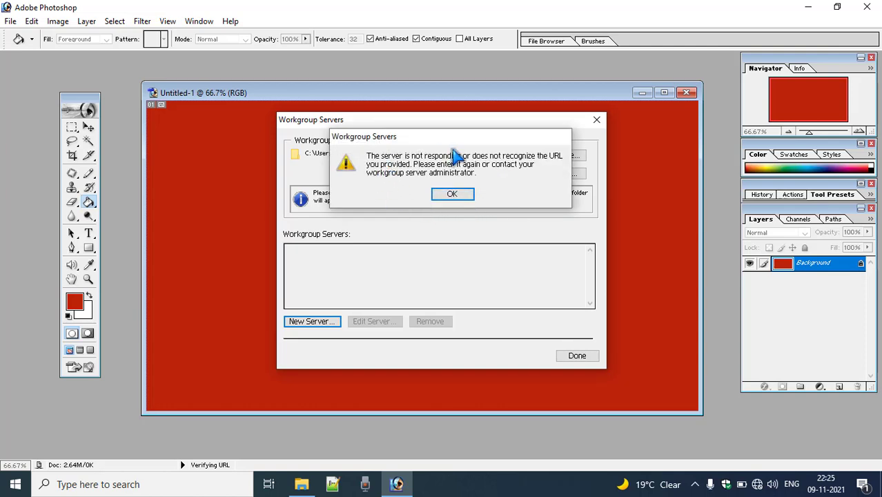
Dismiss the unrecognized-server error, cancel the new server, and close Workgroup Servers accepting the location warning
left_click(452, 195)
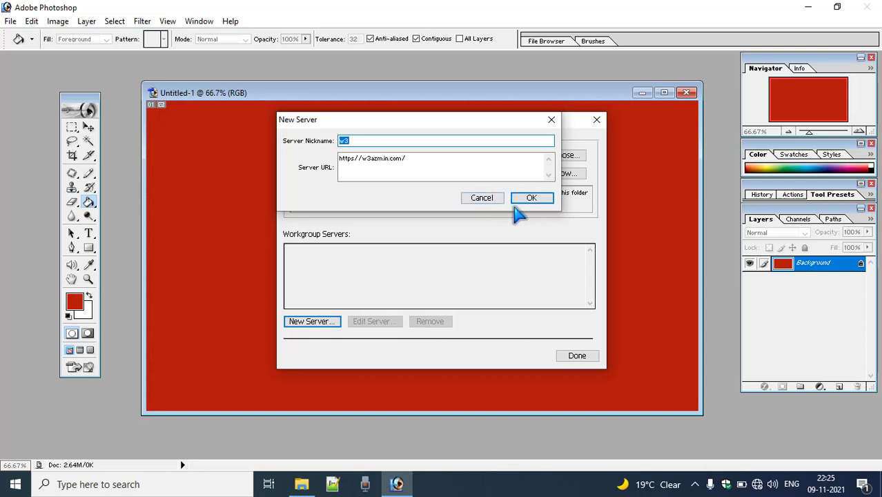
left_click(482, 198)
left_click(580, 360)
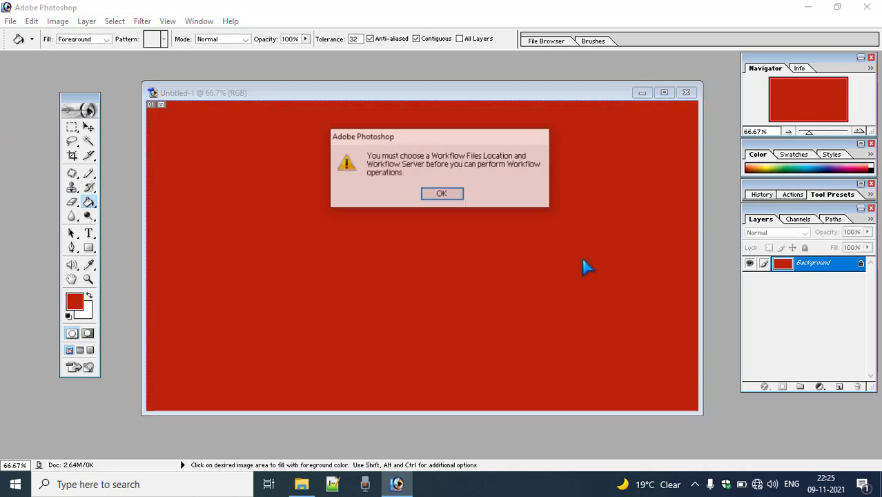
left_click(447, 201)
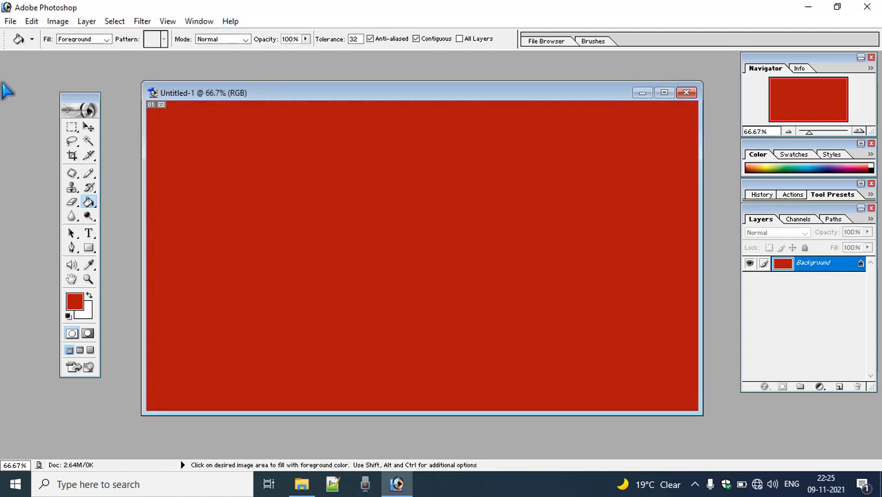
left_click(10, 21)
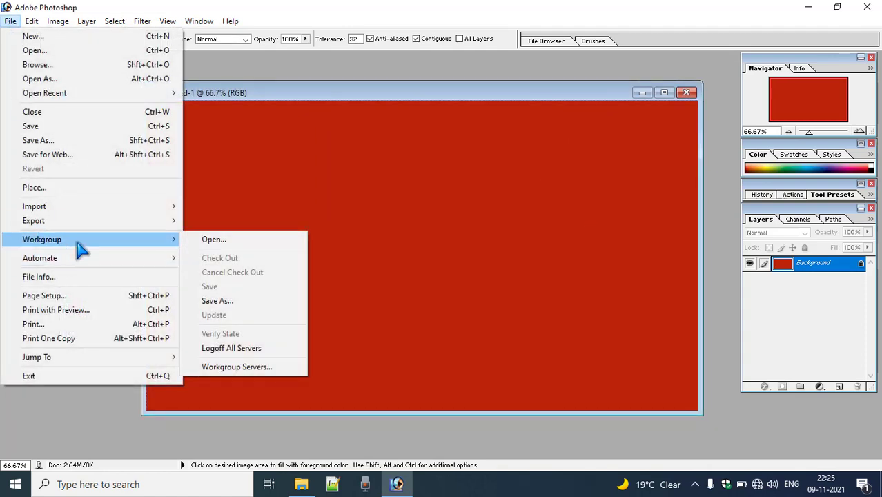
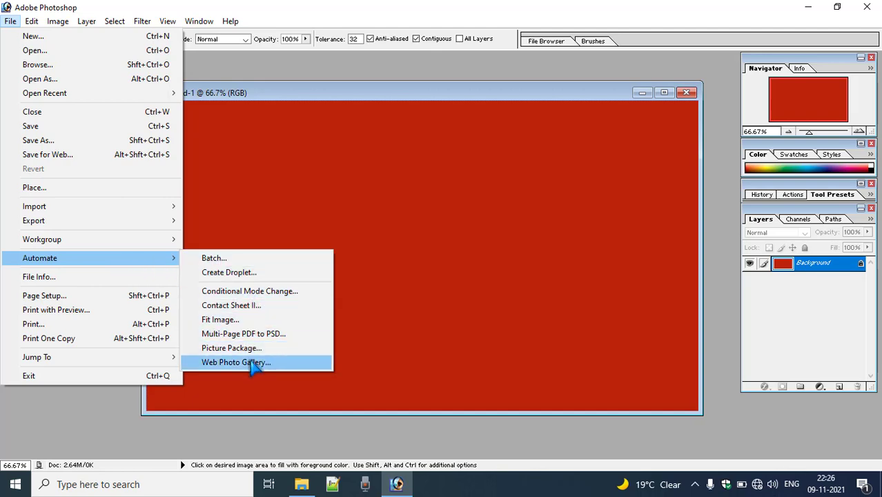
Cancel the Batch dialog without running it and bring up Contact Sheet II
left_click(254, 260)
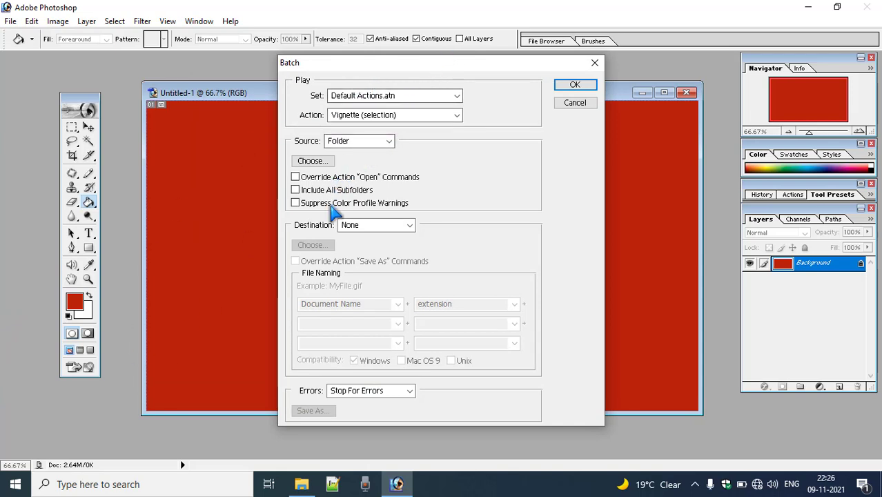
left_click(574, 104)
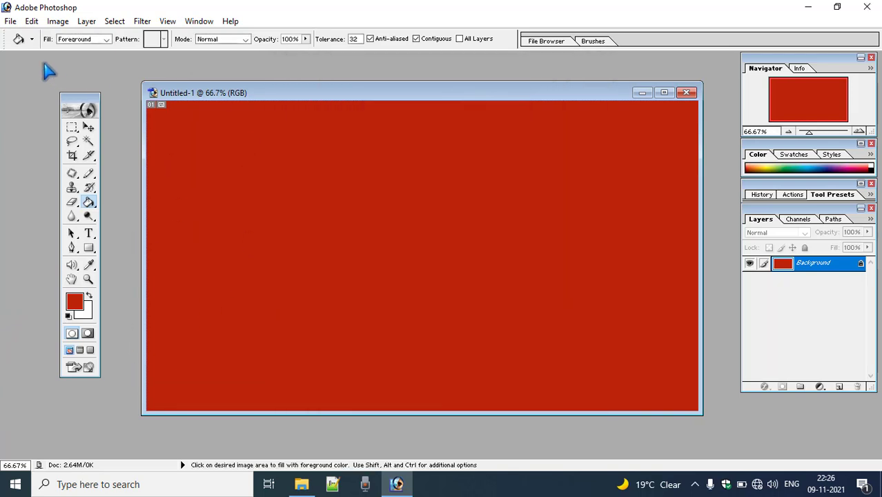
left_click(11, 22)
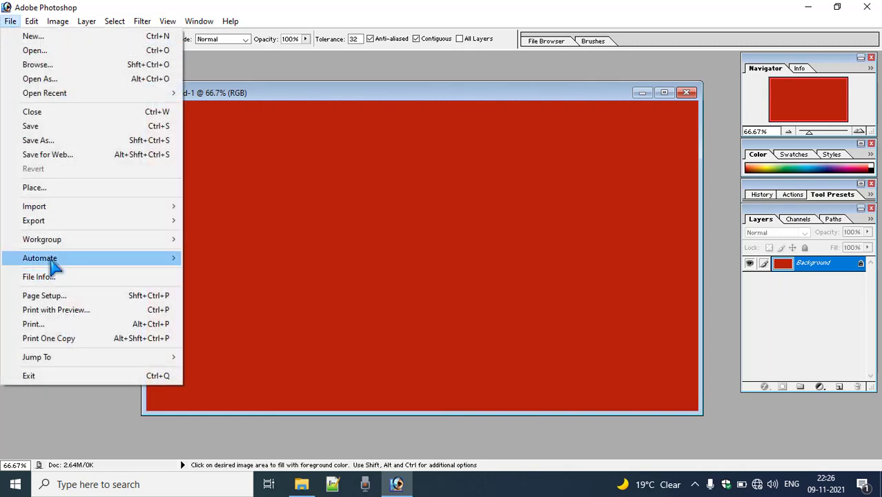
mouse_move(40, 257)
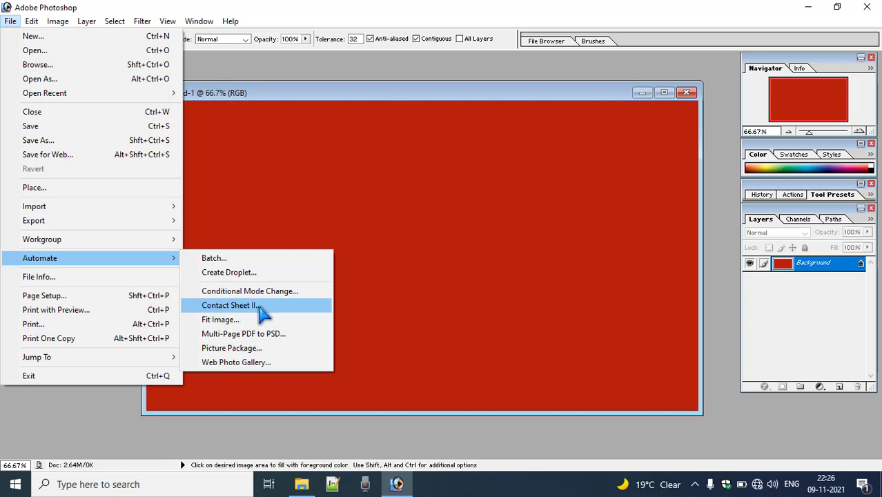
left_click(261, 311)
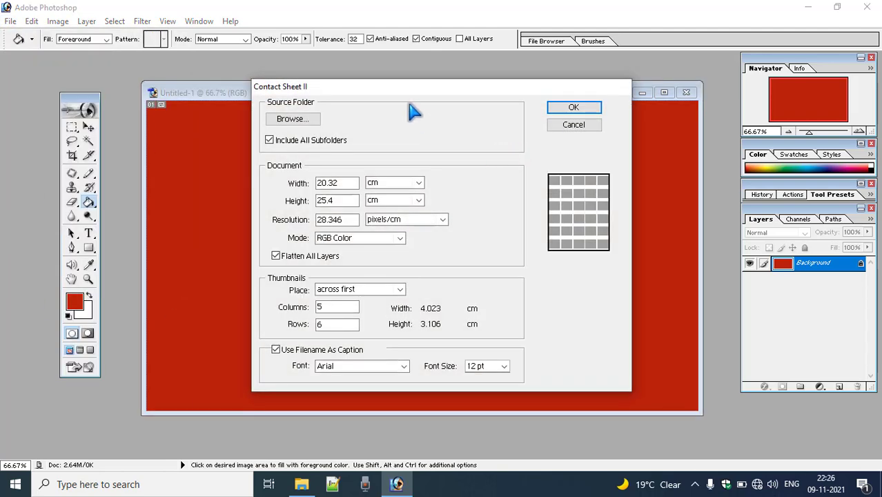
left_click_drag(404, 94, 441, 90)
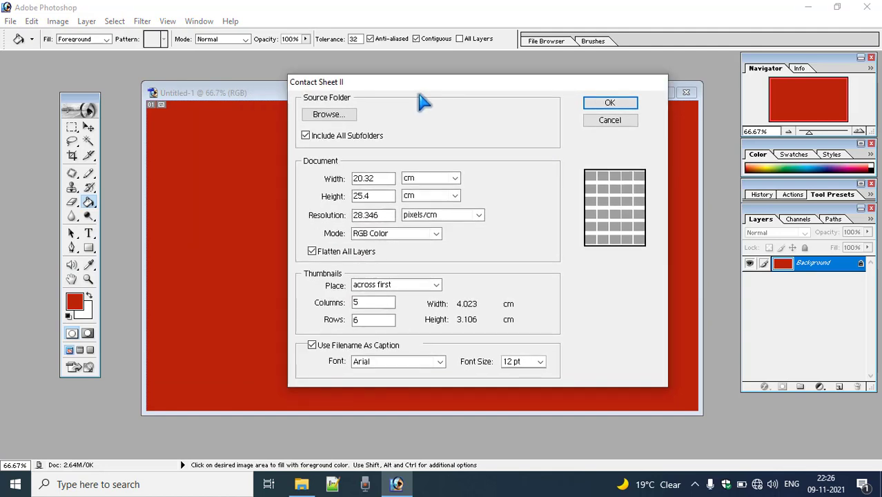
left_click_drag(442, 86, 424, 85)
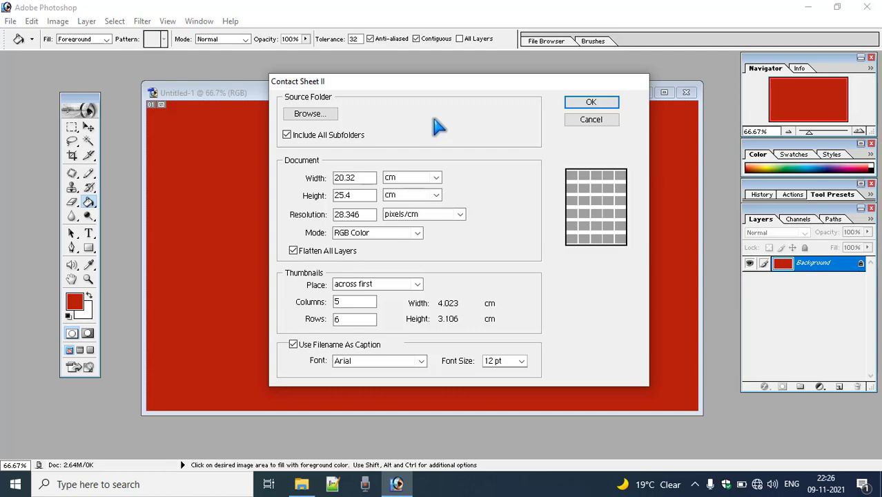
Run Contact Sheet II on the File folder, placing thumbnails across first, and dismiss the no-image error
left_click(310, 116)
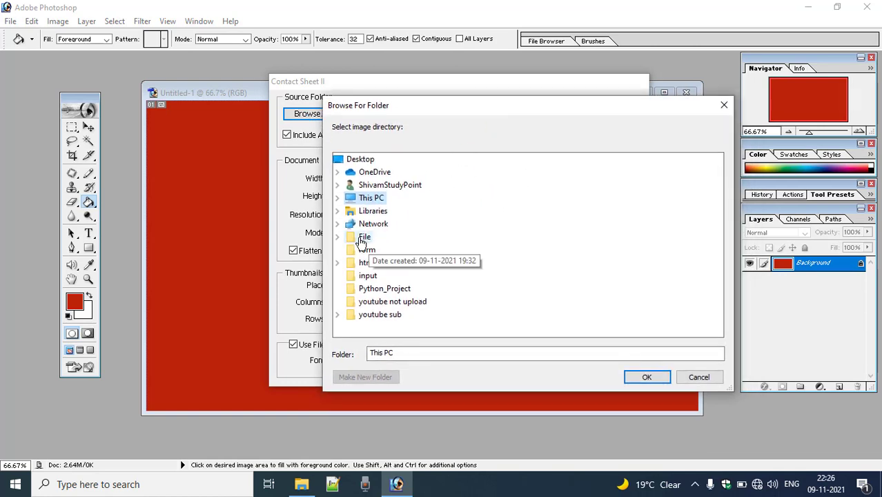
left_click(337, 236)
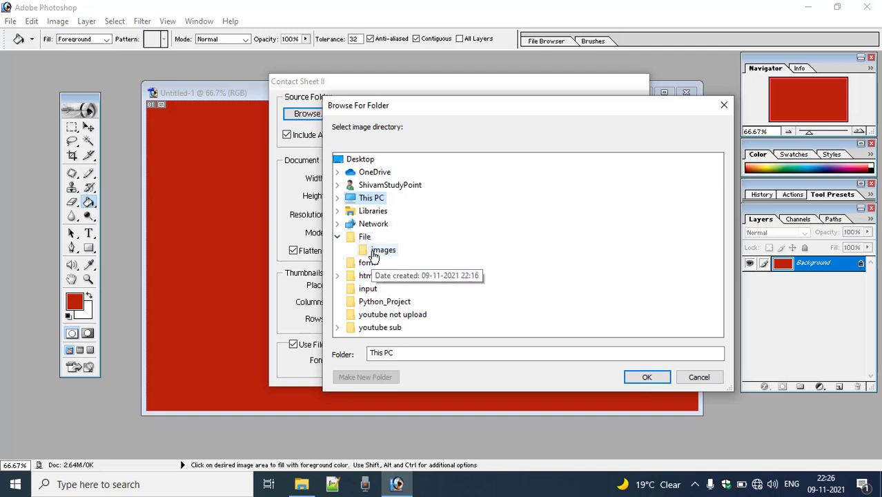
left_click(643, 379)
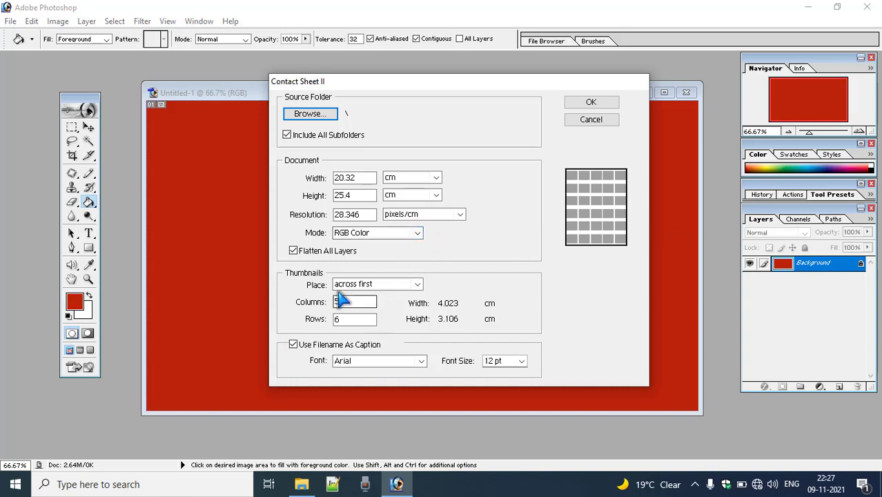
left_click(417, 284)
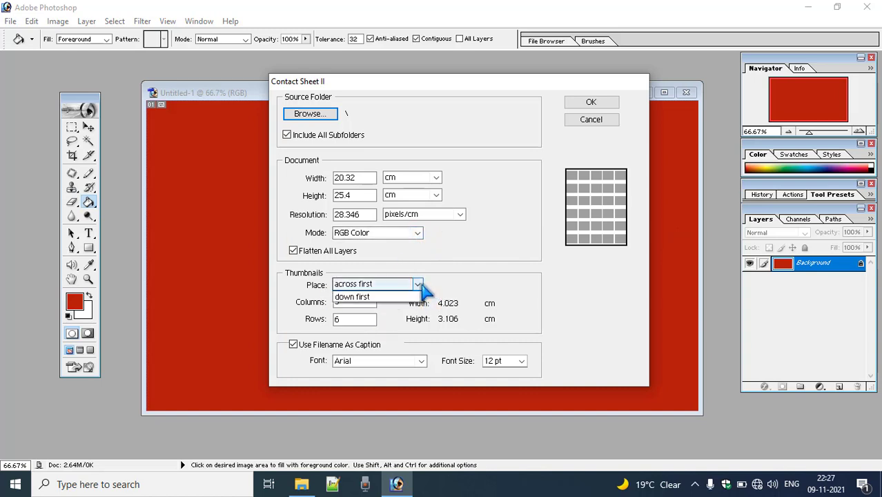
left_click(419, 283)
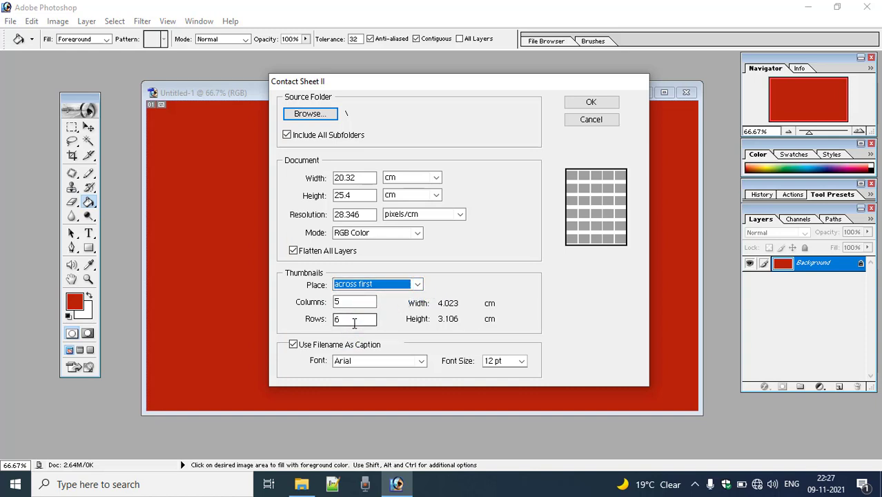
left_click(588, 103)
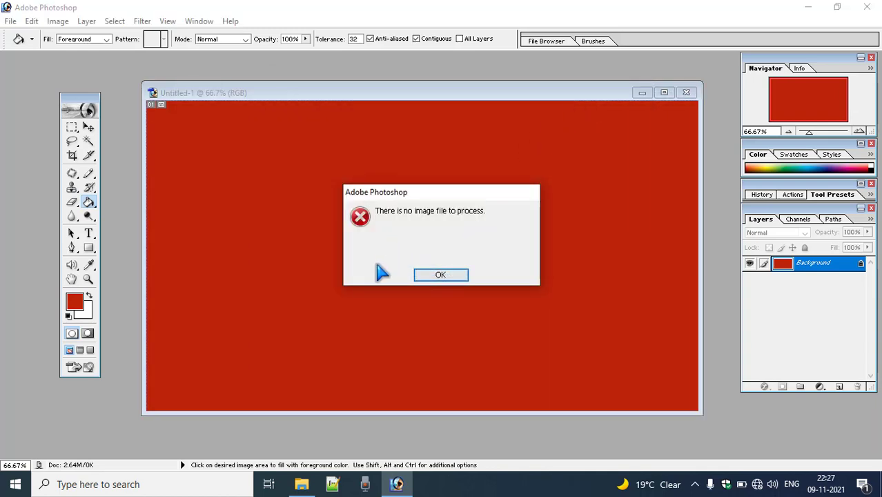
left_click(452, 276)
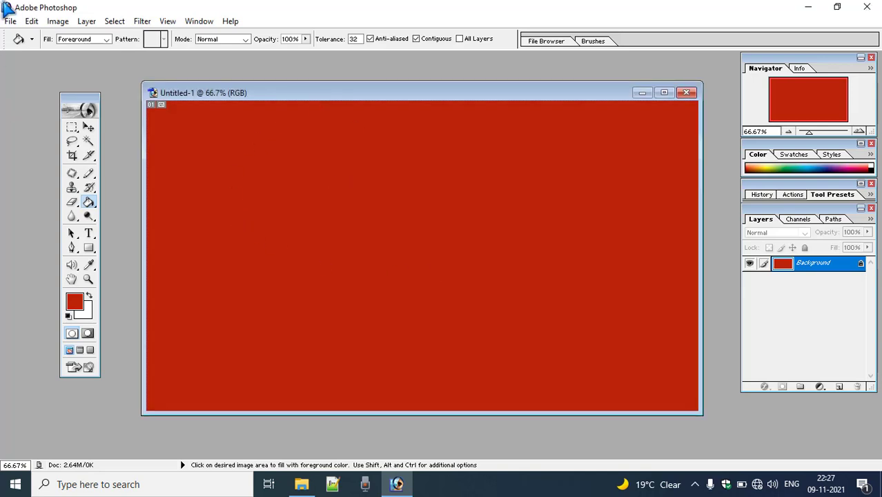
Rerun Contact Sheet II with Desktop\File\img as the source folder
left_click(10, 21)
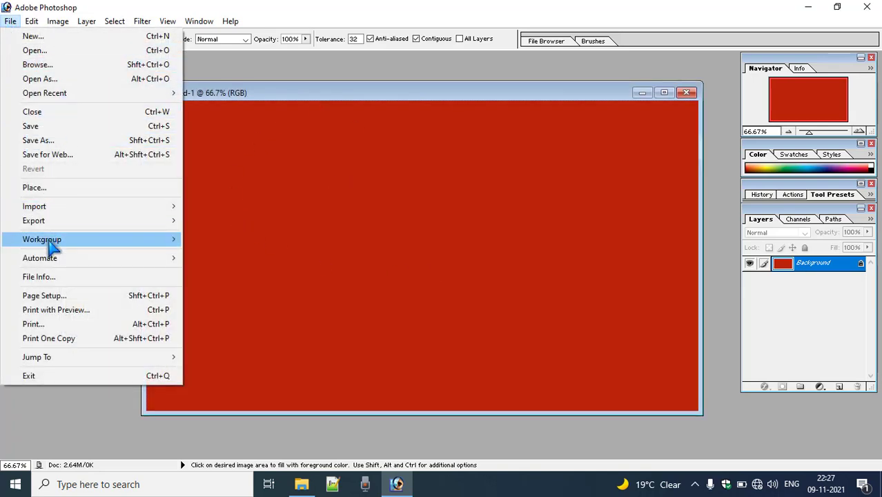
mouse_move(40, 257)
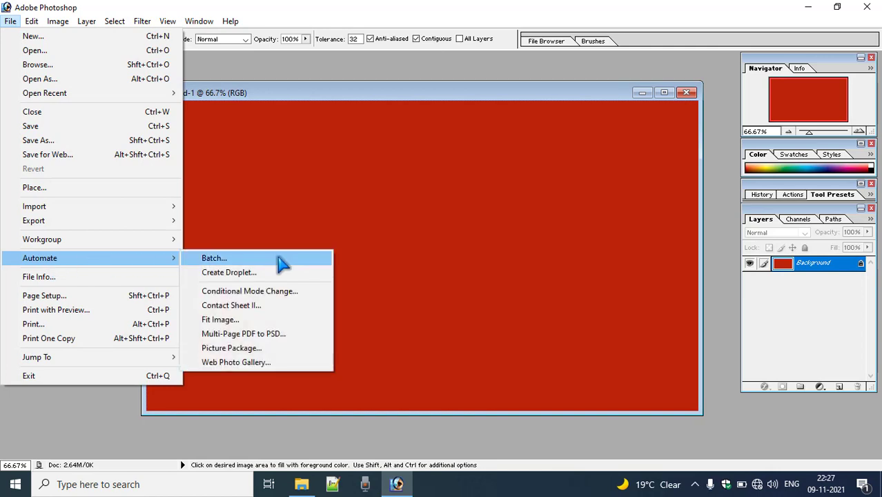
left_click(261, 306)
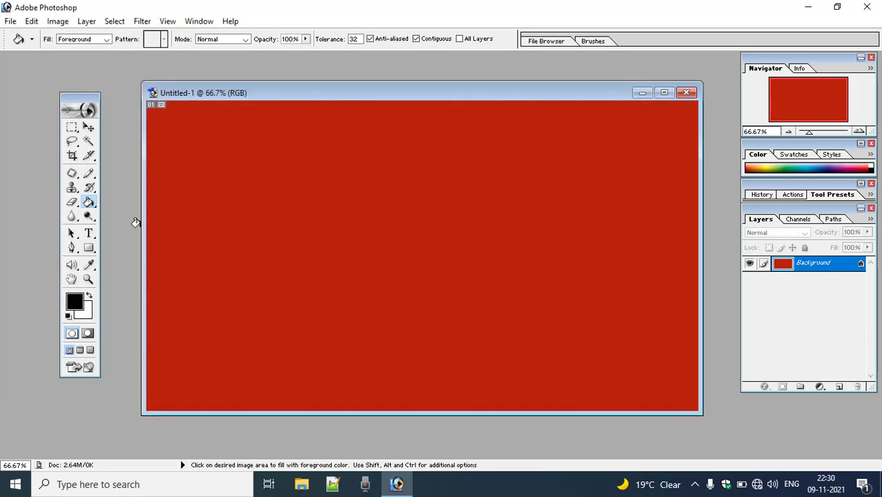
left_click(10, 22)
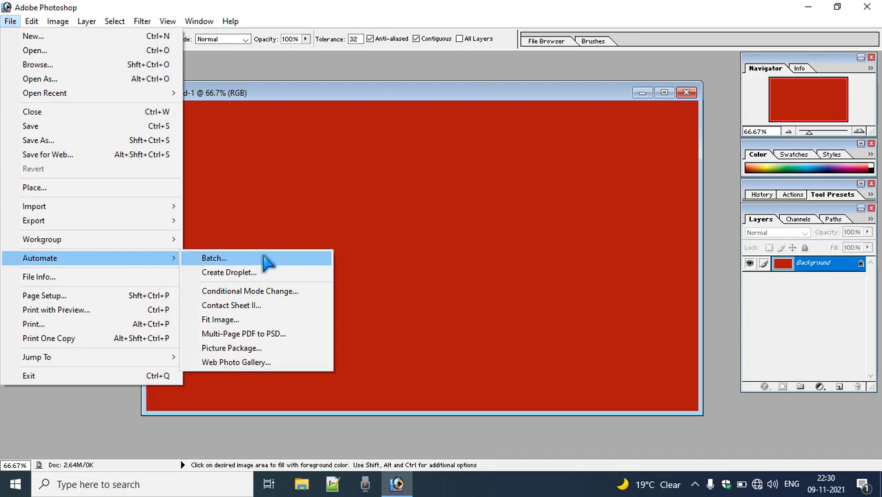
mouse_move(40, 257)
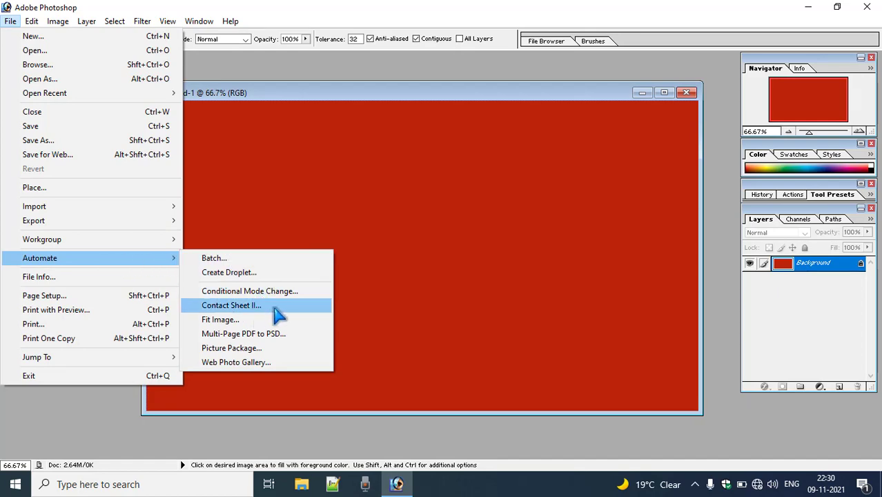
left_click(278, 314)
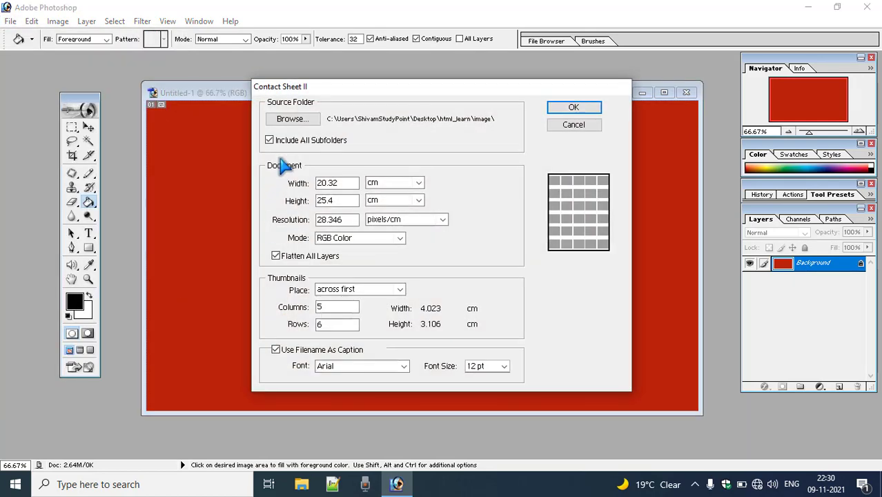
left_click(293, 118)
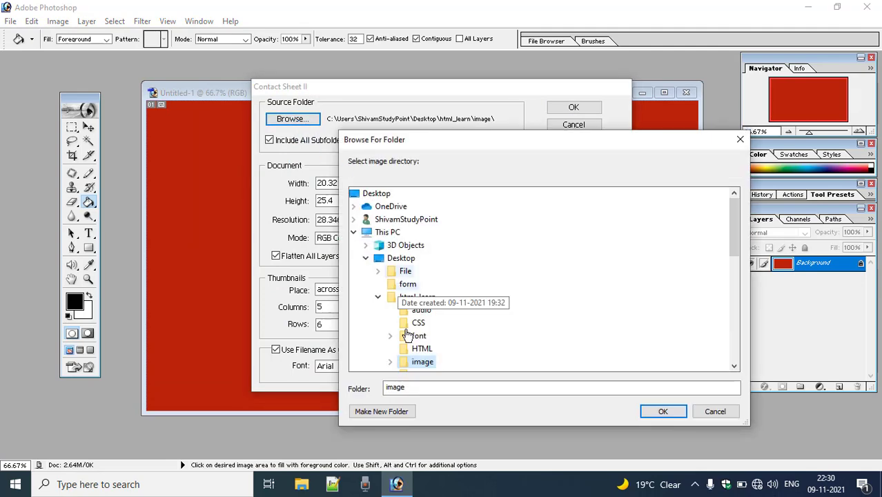
left_click(385, 264)
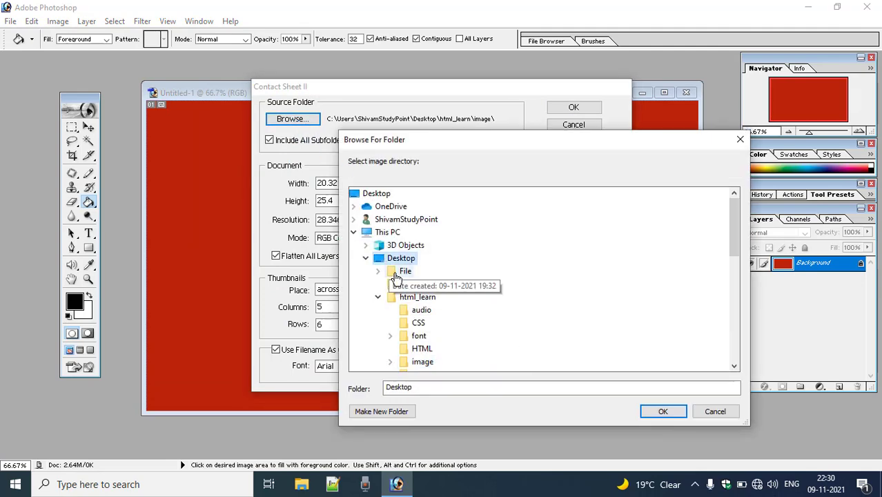
left_click(398, 273)
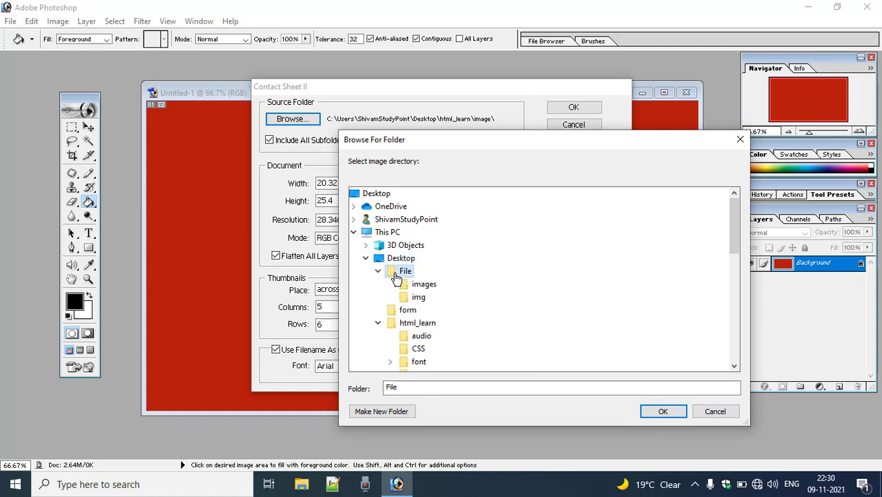
left_click(418, 299)
left_click(662, 412)
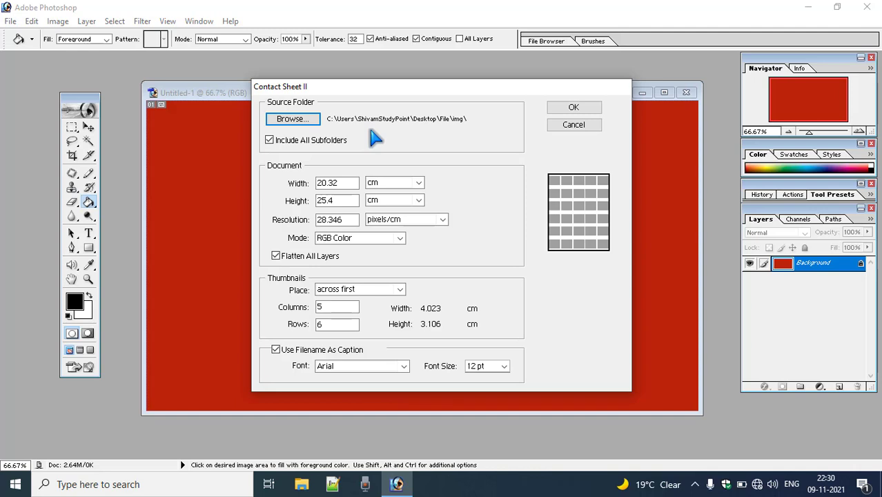
left_click(573, 109)
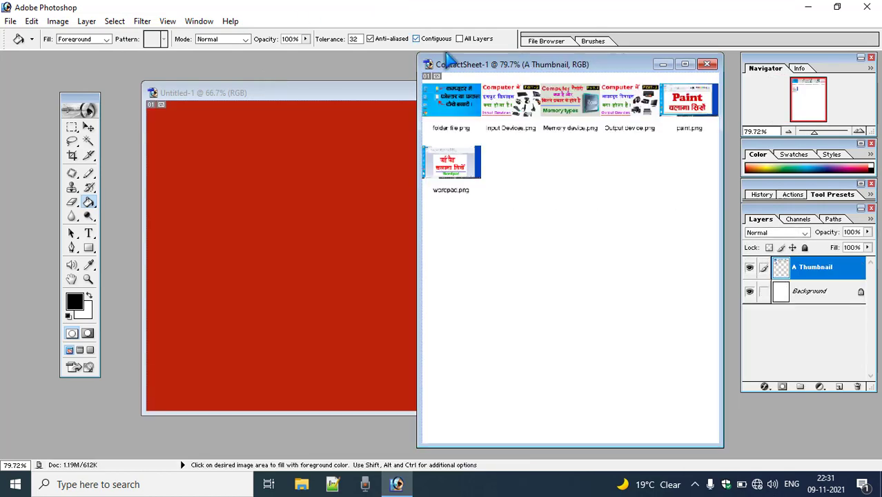
Move the ContactSheet-1 window over the red document and lower it slightly
left_click_drag(476, 67, 205, 62)
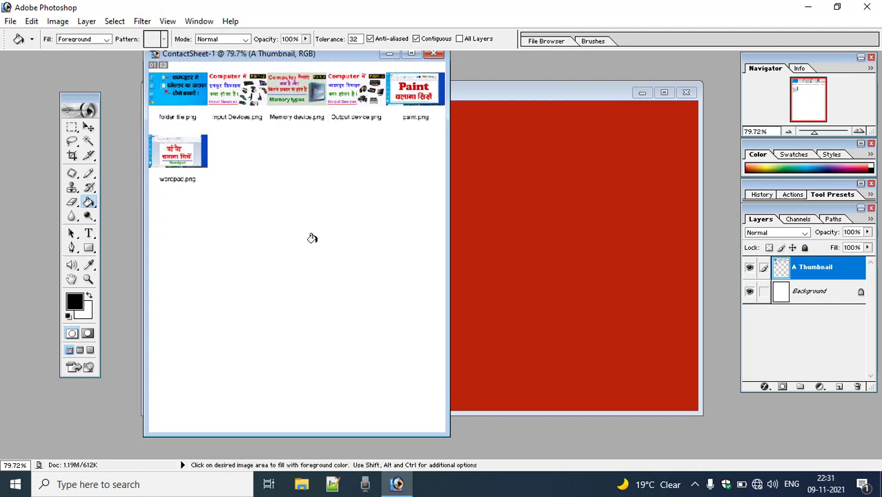
left_click_drag(259, 54, 258, 94)
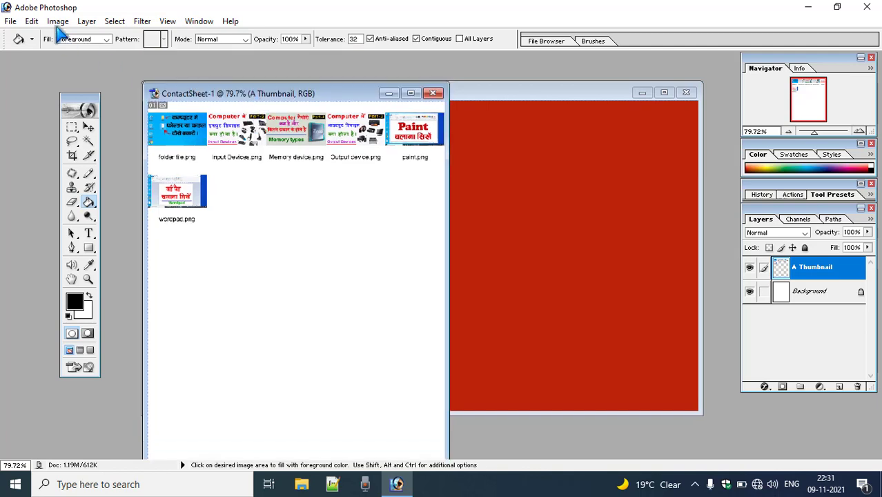
left_click(11, 21)
mouse_move(40, 257)
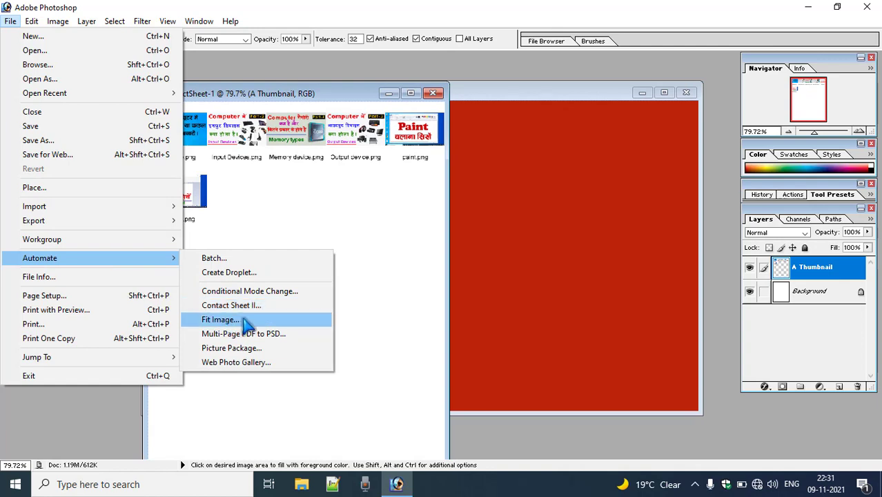
left_click(326, 100)
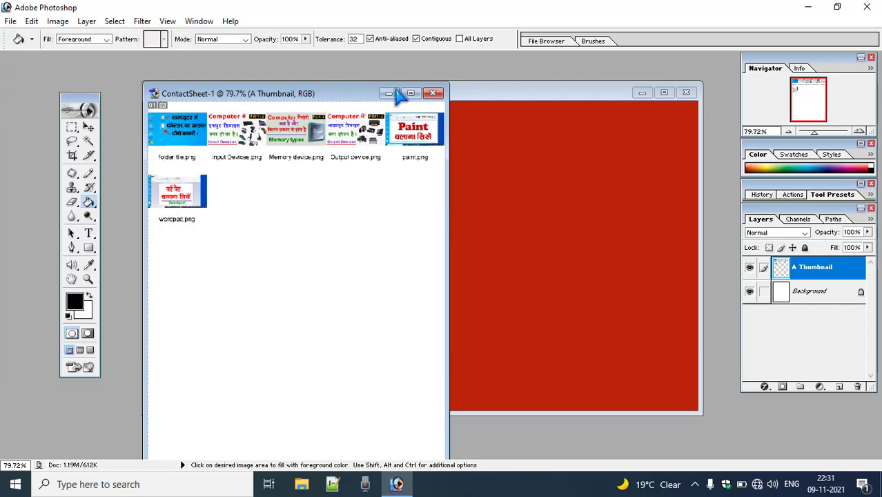
Close ContactSheet-1 and Untitled-1, discarding changes to both
left_click(433, 93)
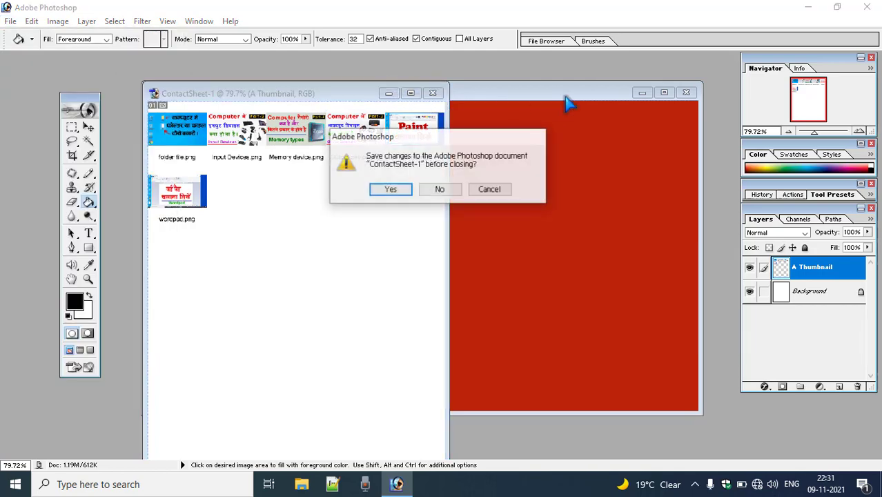
left_click(446, 192)
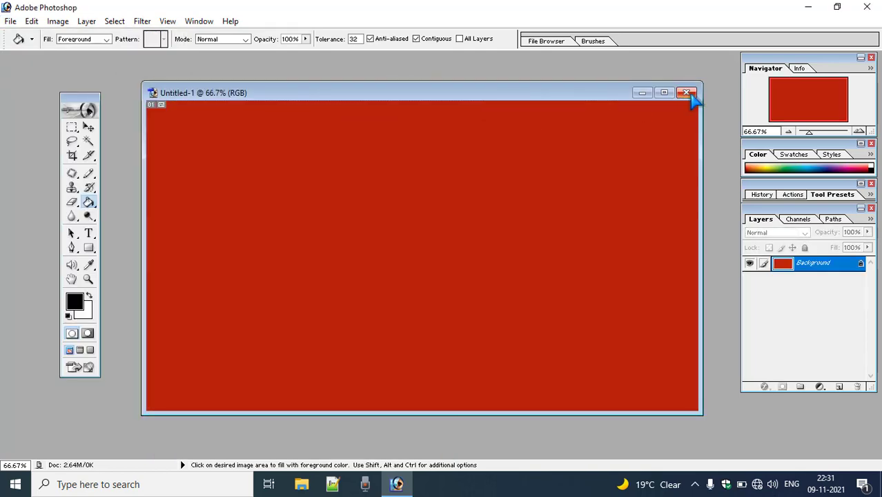
left_click(686, 94)
left_click(442, 191)
Open image 5.png and centre its window in the workspace
left_click(11, 22)
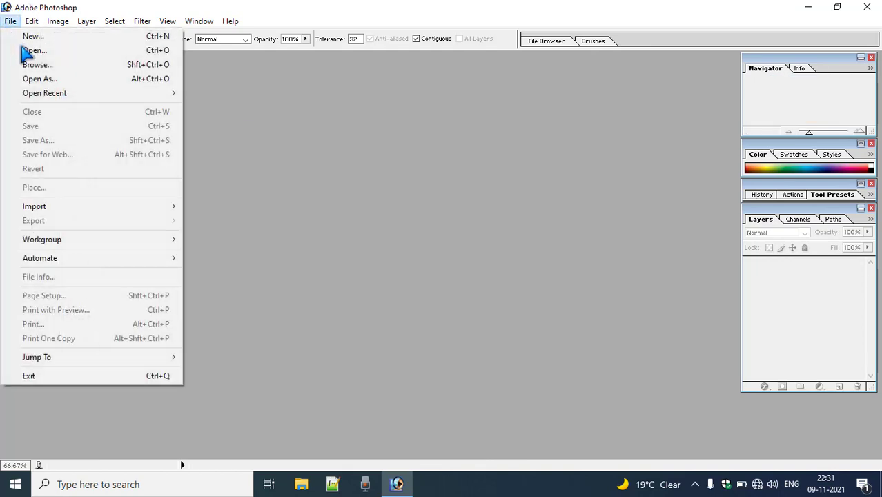
left_click(29, 51)
left_click(611, 111)
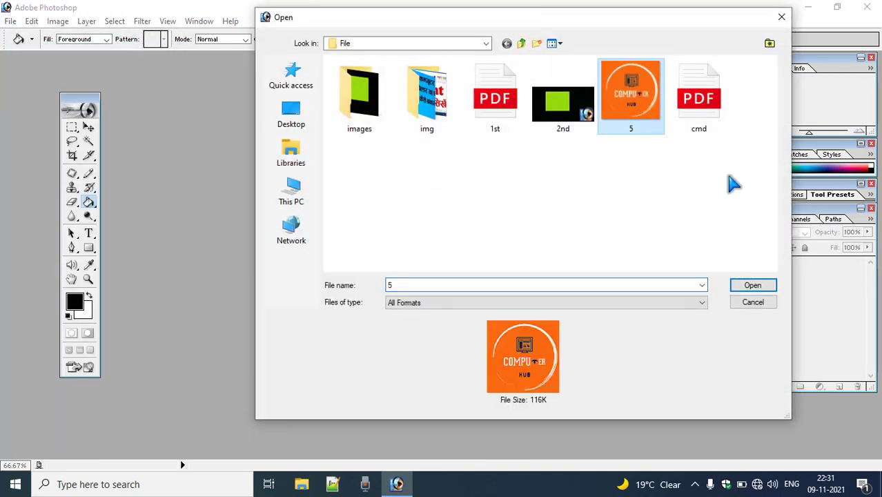
left_click(752, 285)
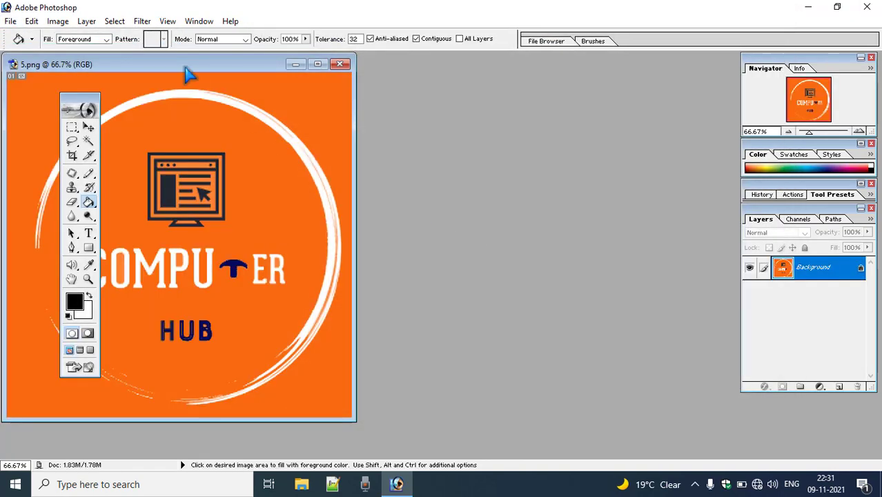
left_click_drag(187, 66, 341, 75)
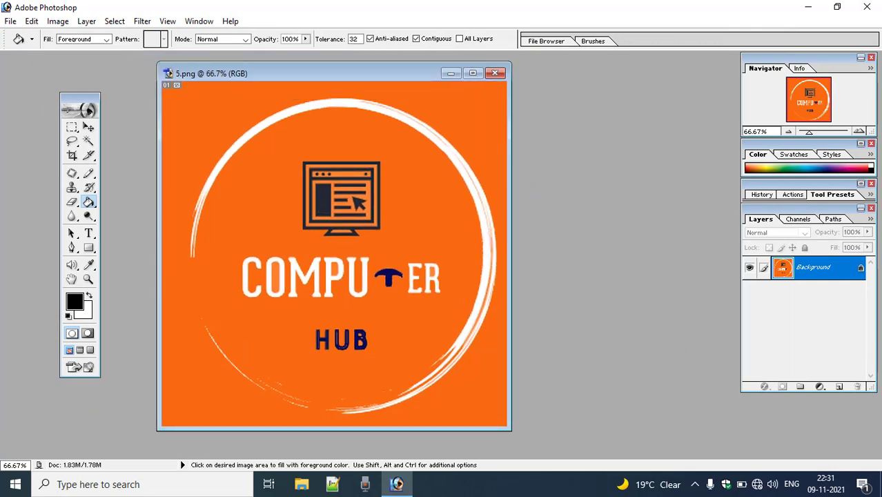
Check the Fit Image settings (799 × 799 pixels) and cancel without resizing
left_click(11, 22)
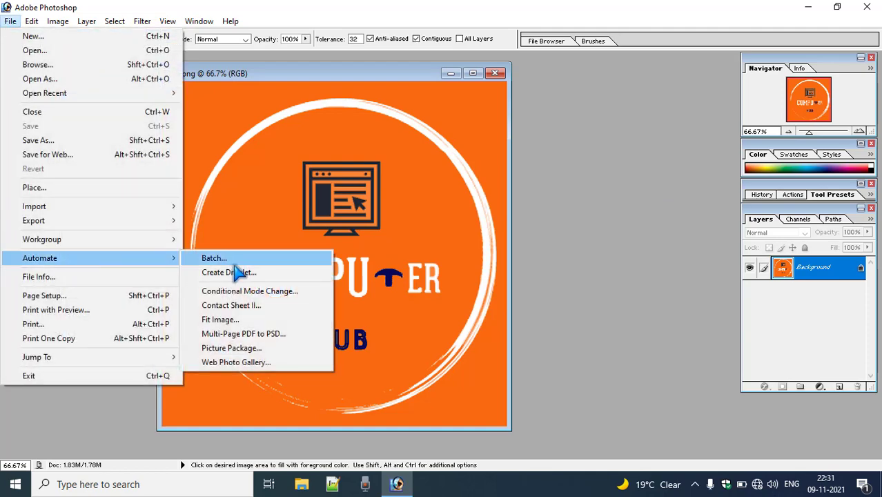
left_click(232, 320)
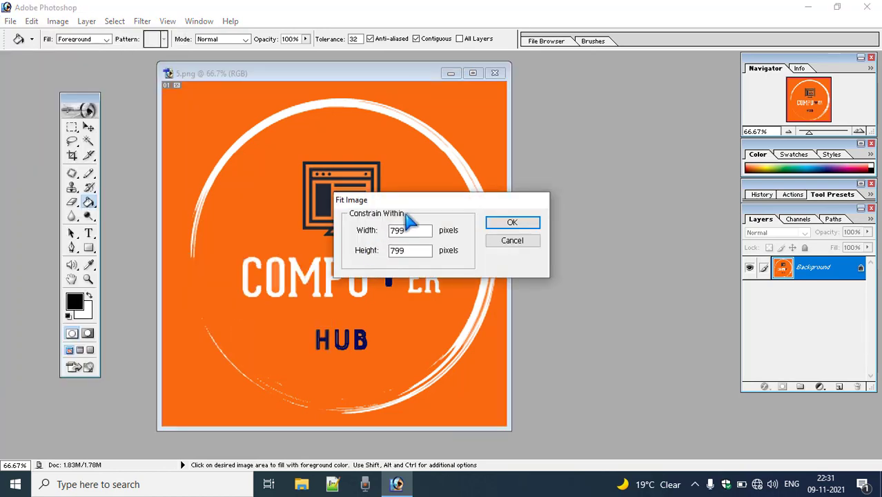
left_click_drag(421, 203, 597, 193)
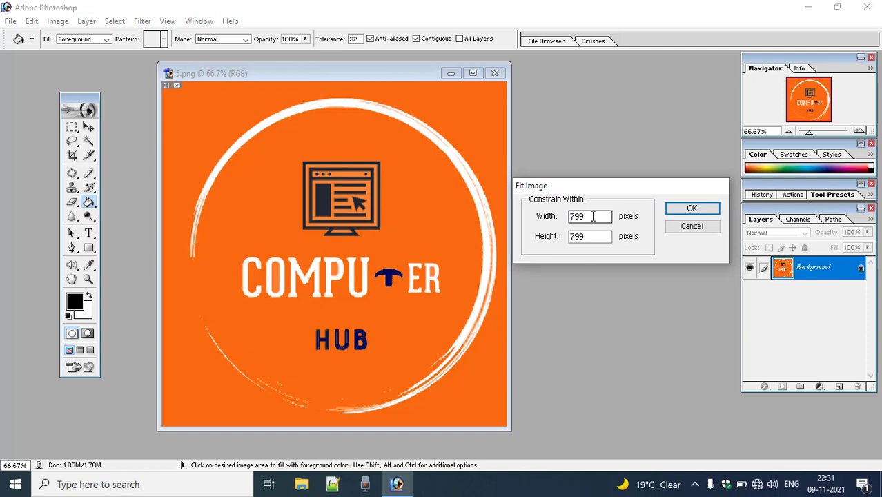
left_click(275, 74)
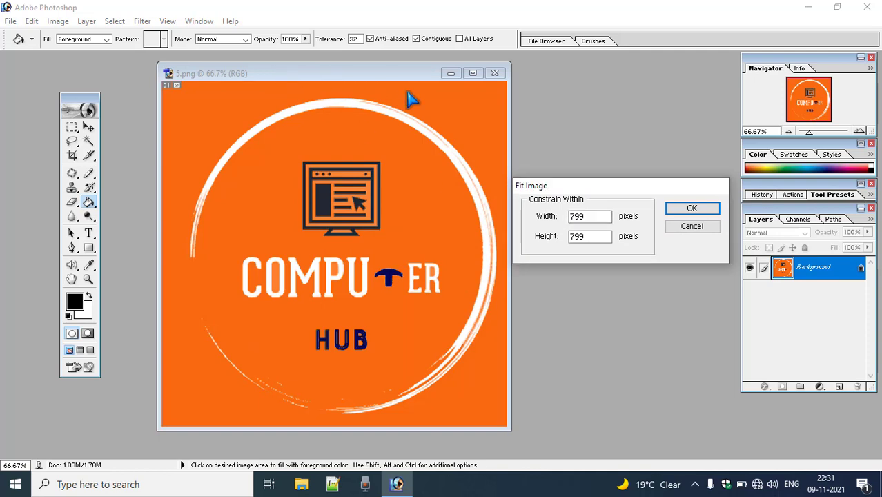
left_click(699, 229)
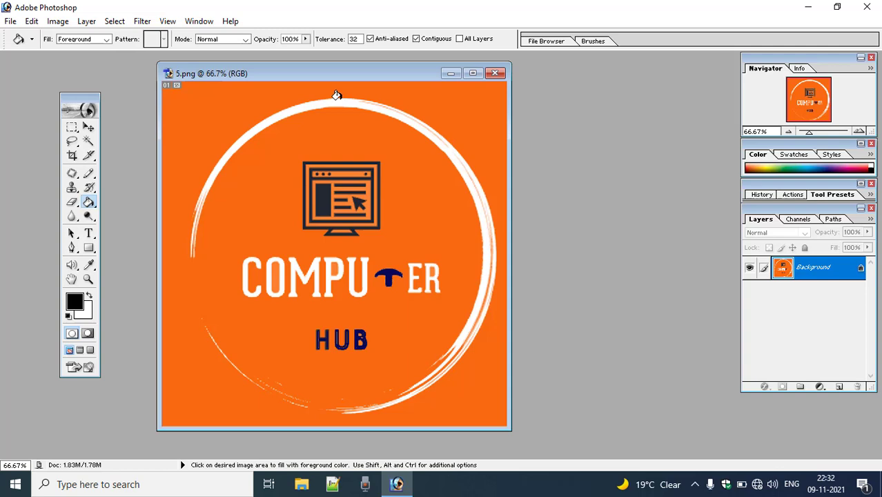
right_click(301, 77)
Duplicate 5.png as '5 copy' and close the original 5.png
right_click(242, 75)
left_click(300, 84)
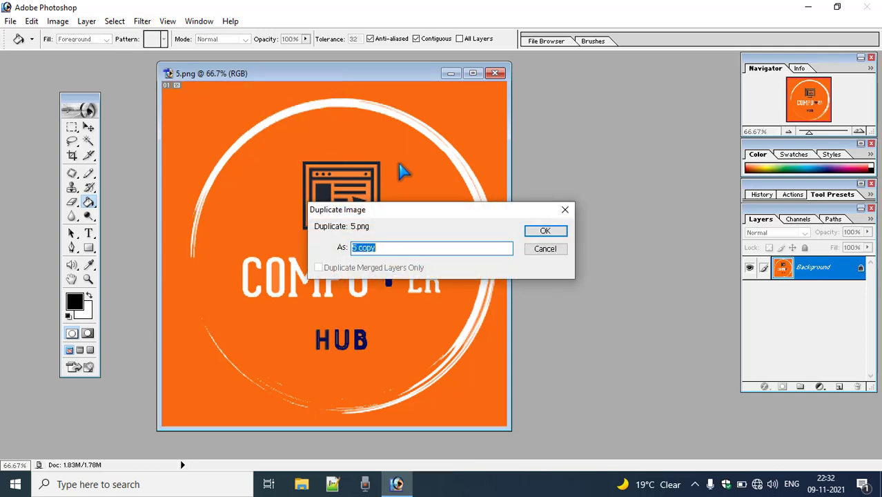
left_click(549, 231)
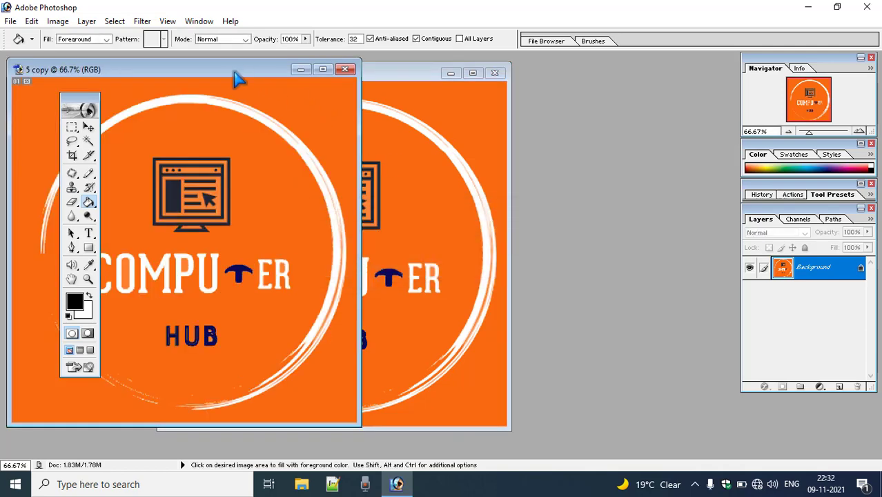
mouse_move(236, 73)
left_mouse_down()
mouse_move(330, 132)
mouse_move(373, 138)
left_mouse_up()
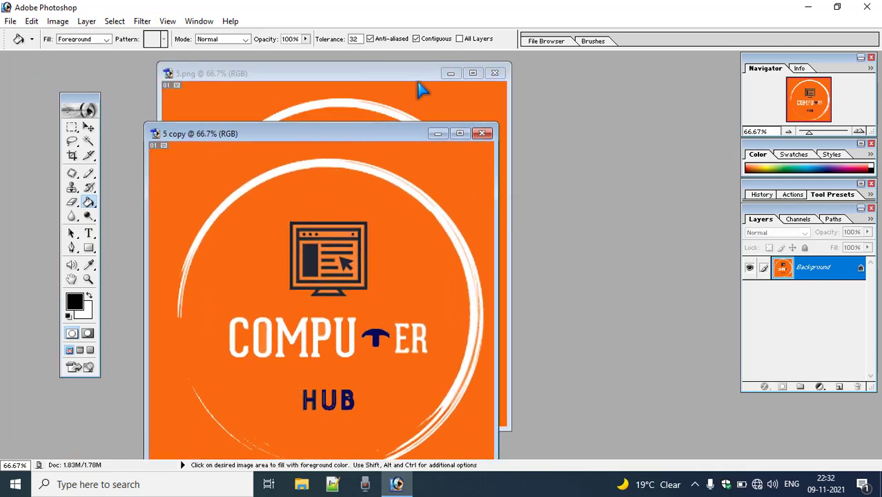
left_click(495, 74)
left_click_drag(272, 138, 318, 83)
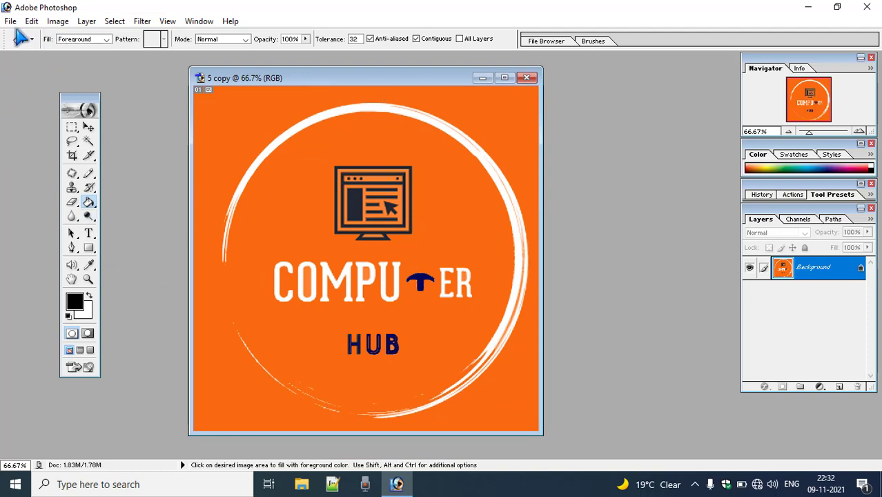
Fit the 5 copy image to 500 pixels wide and widen its window
left_click(10, 20)
mouse_move(40, 258)
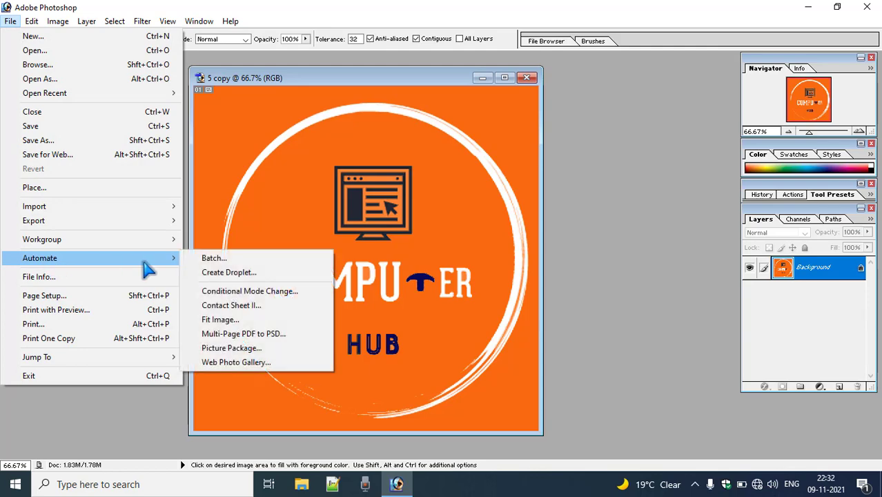
left_click(221, 321)
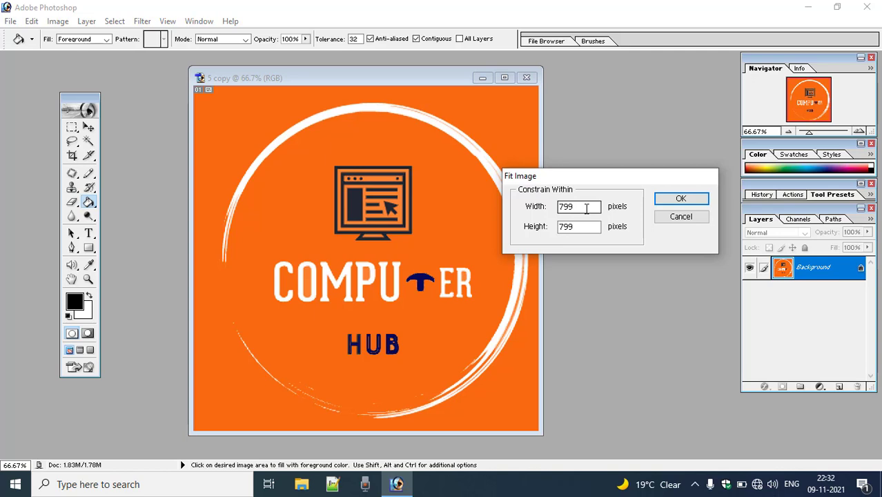
double_click(566, 207)
type("500")
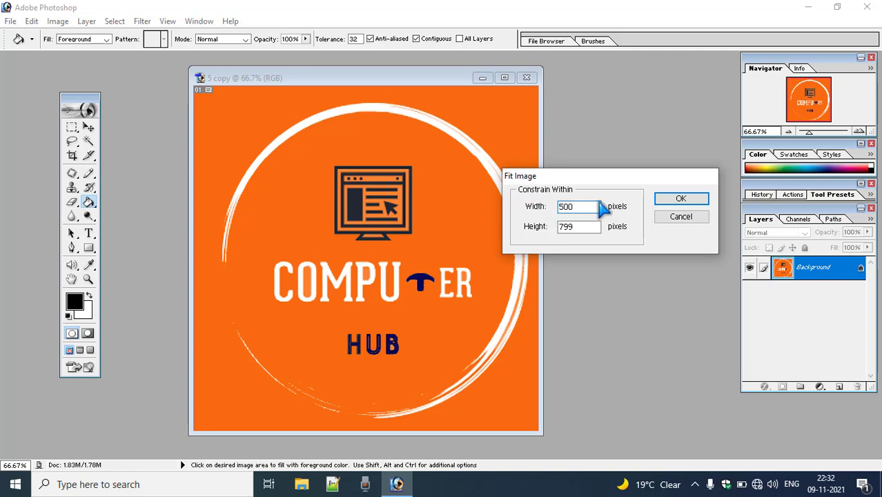
left_click(673, 198)
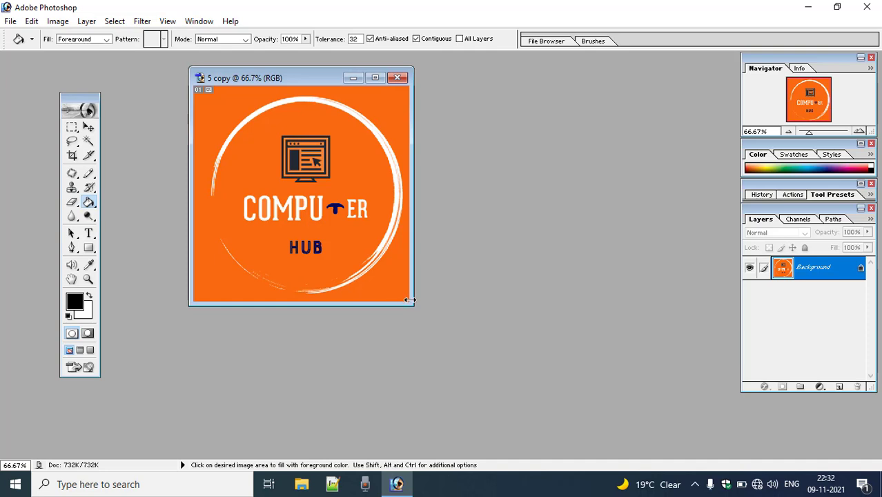
left_click_drag(410, 300, 540, 325)
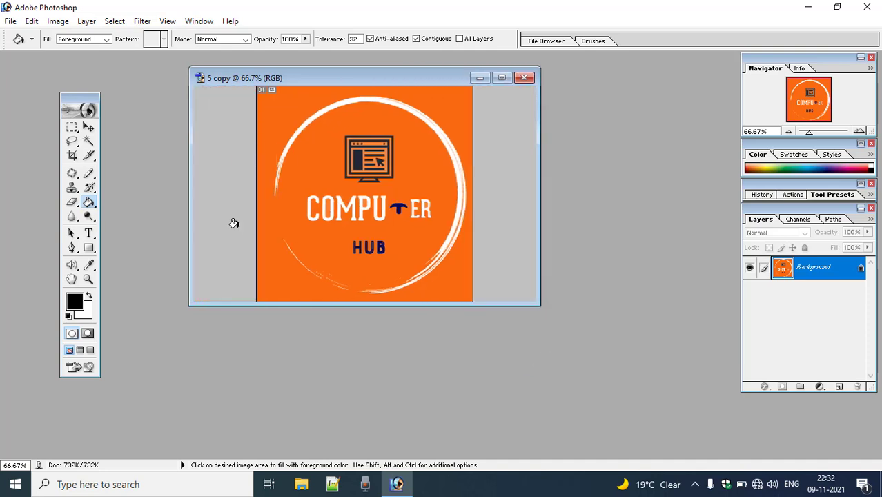
left_click(11, 22)
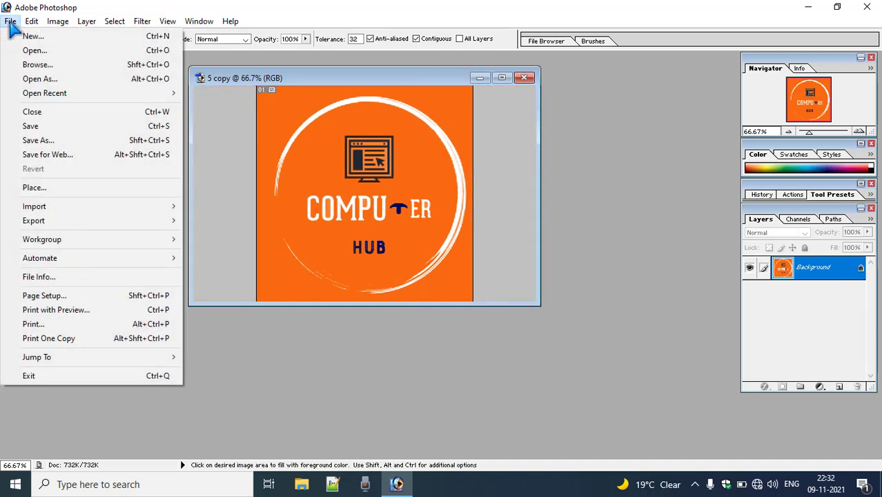
mouse_move(40, 258)
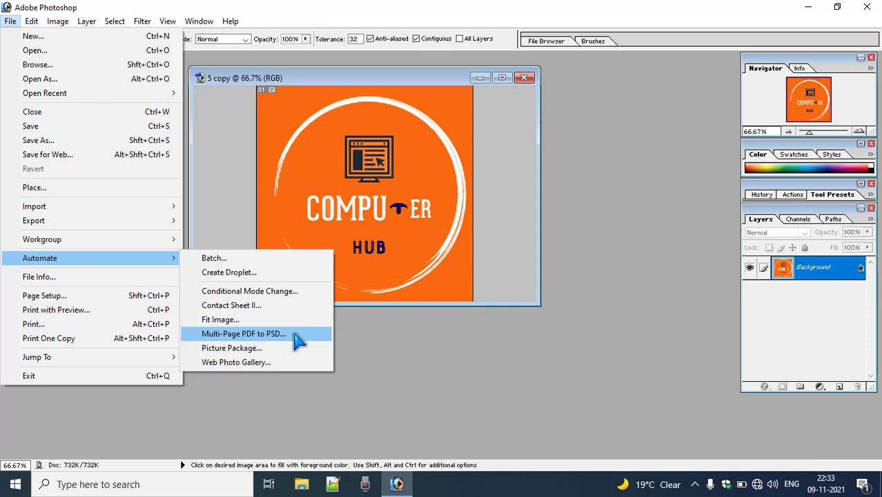
Choose cmd.pdf as the source for Multi-Page PDF to PSD conversion
left_click(297, 336)
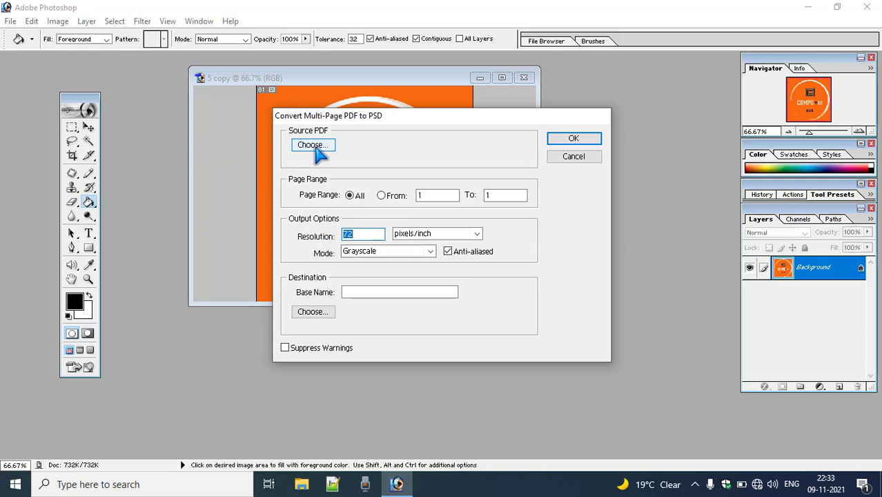
left_click(317, 149)
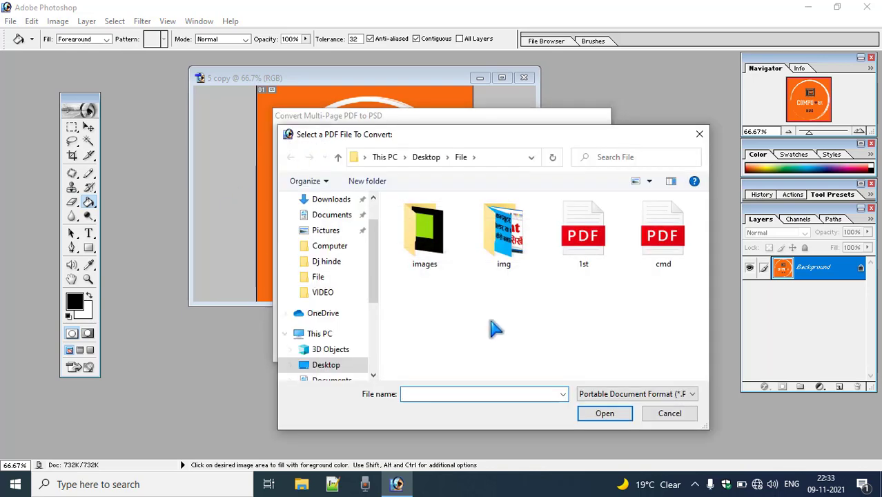
left_click(673, 238)
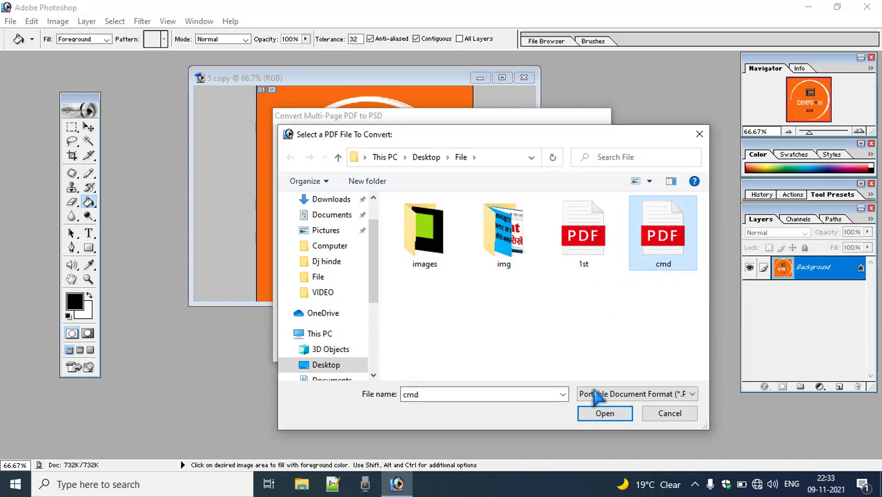
left_click(603, 414)
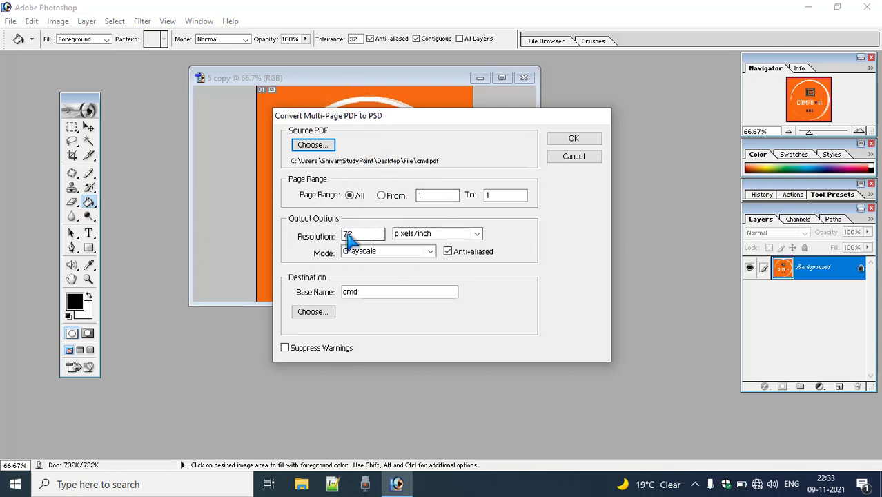
Limit the conversion to pages 1 to 2 at 300 pixels/inch, keeping Grayscale mode
left_click(382, 196)
left_click(502, 195)
left_click_drag(368, 234, 330, 229)
type("300")
left_click(445, 235)
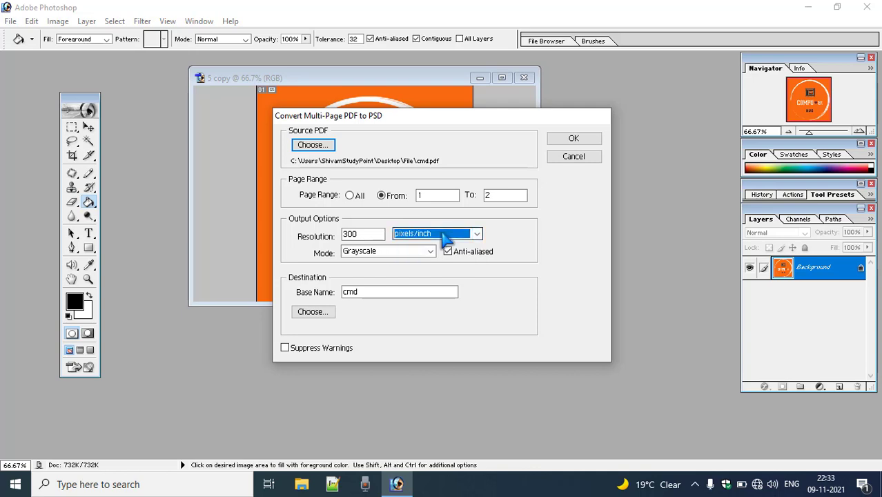
left_click(418, 253)
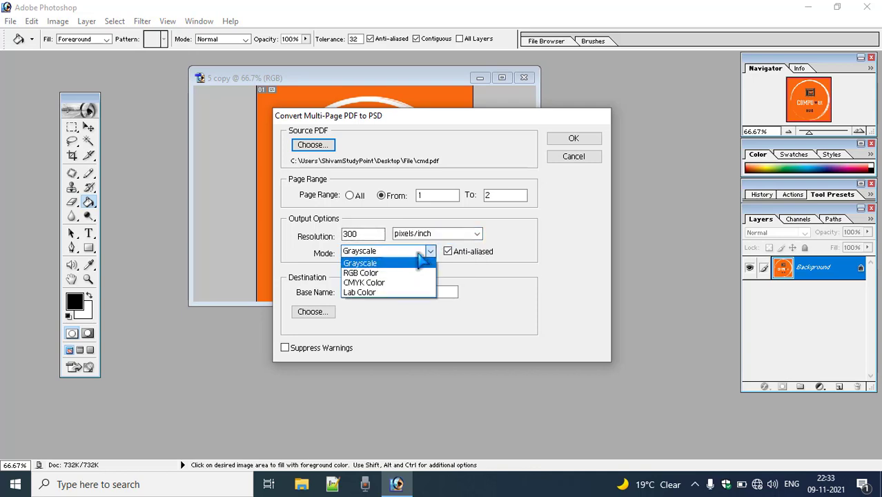
left_click(418, 255)
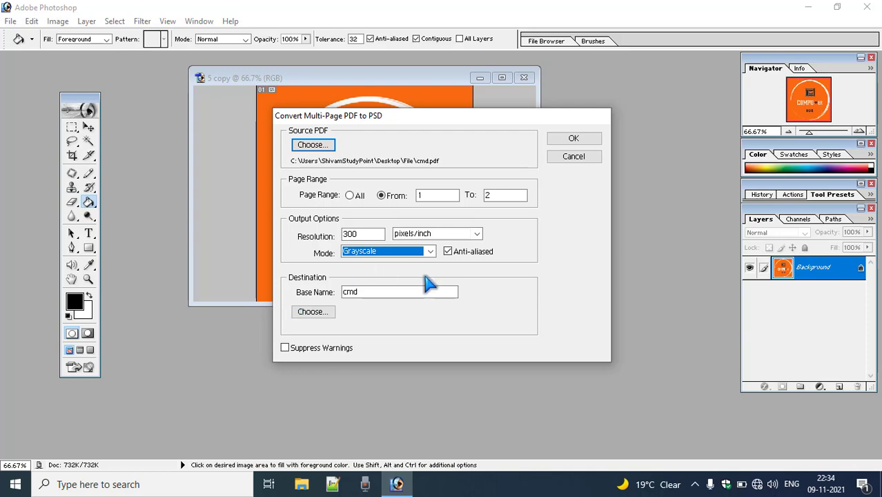
Convert the PDF pages into a new folder inside File, then minimize Photoshop
left_click(309, 315)
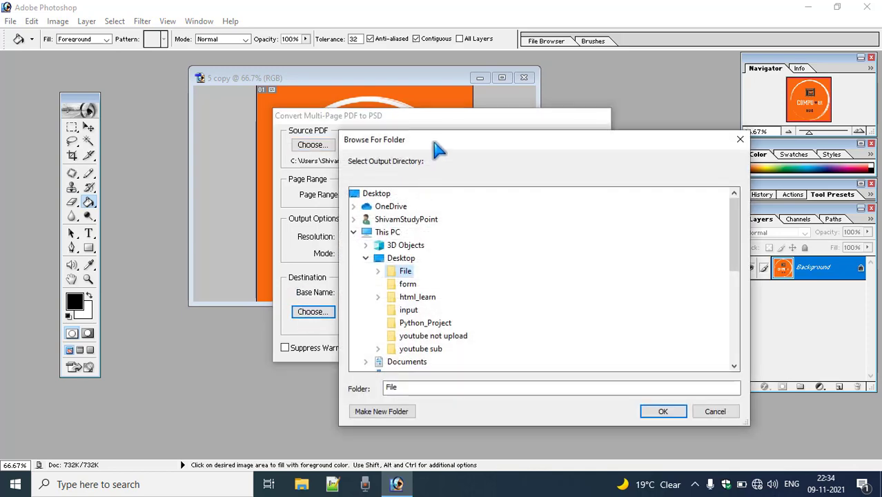
left_click_drag(436, 147, 412, 75)
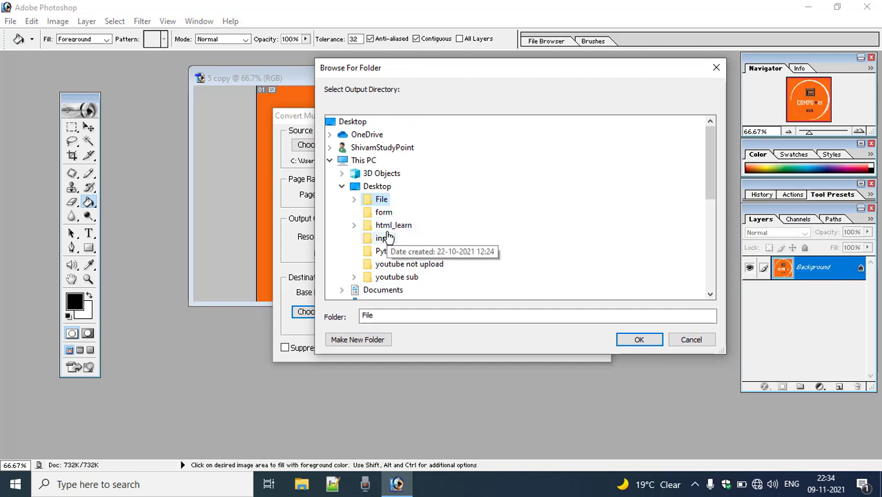
double_click(368, 201)
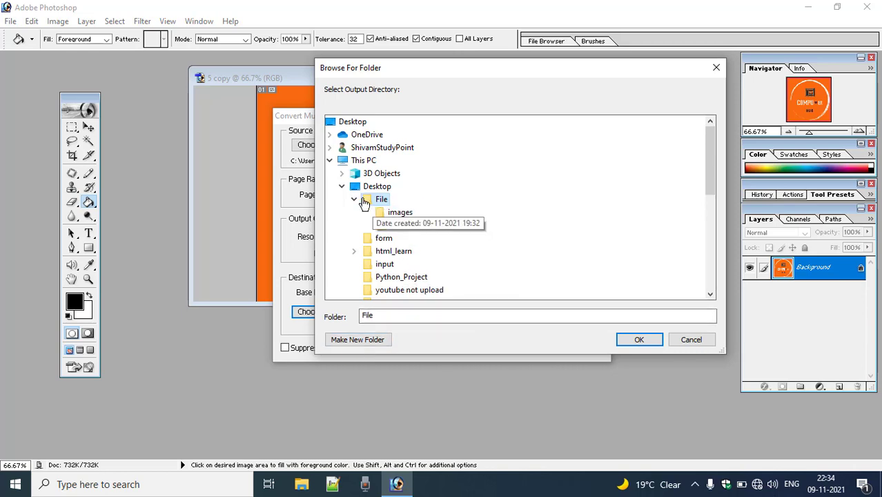
left_click(353, 340)
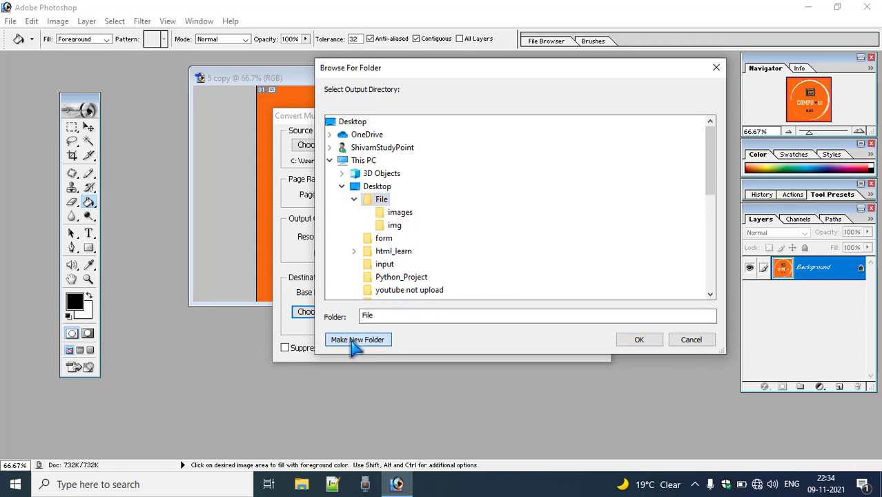
left_click(641, 340)
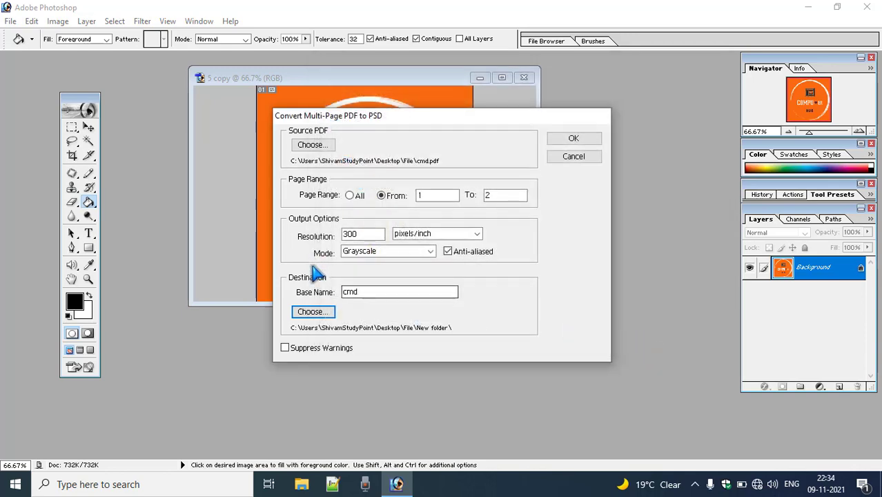
left_click(573, 140)
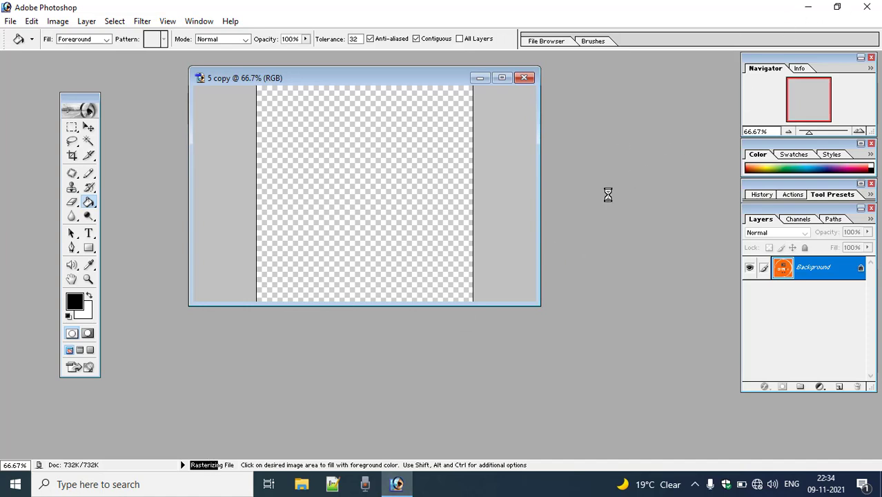
left_click(809, 7)
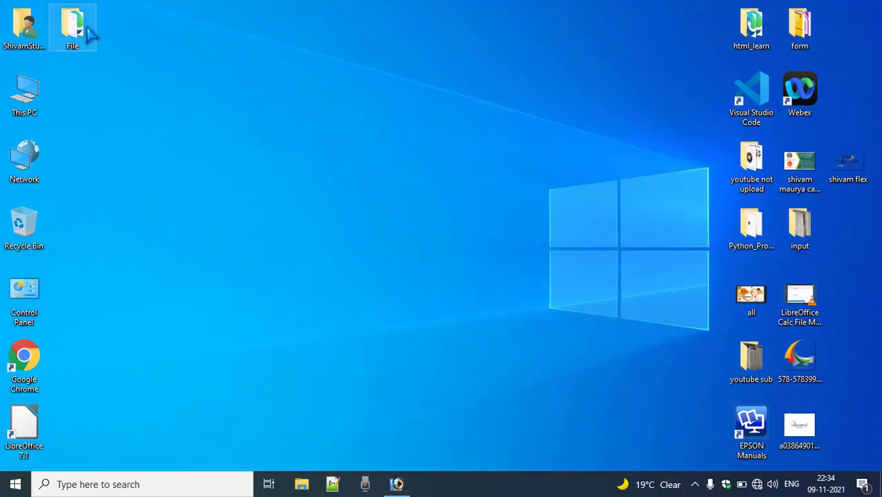
Browse to File\New folder to view the converted cmd0001 and cmd0002 files
double_click(78, 25)
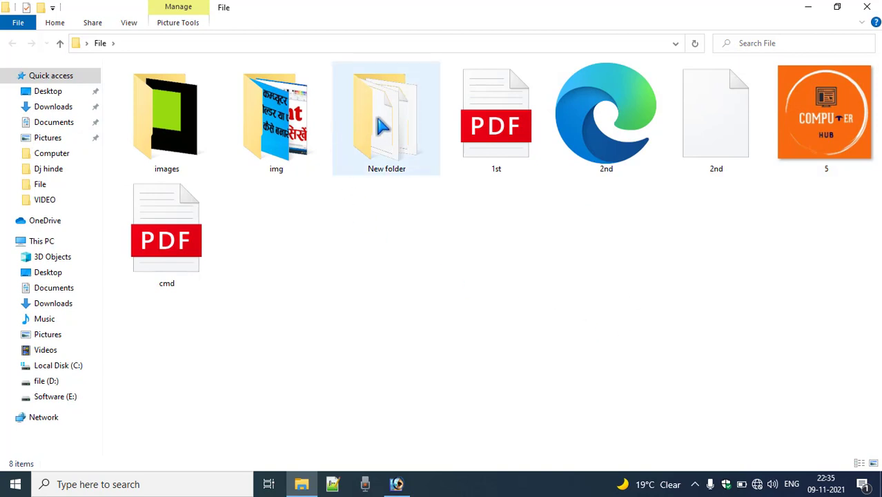
double_click(373, 124)
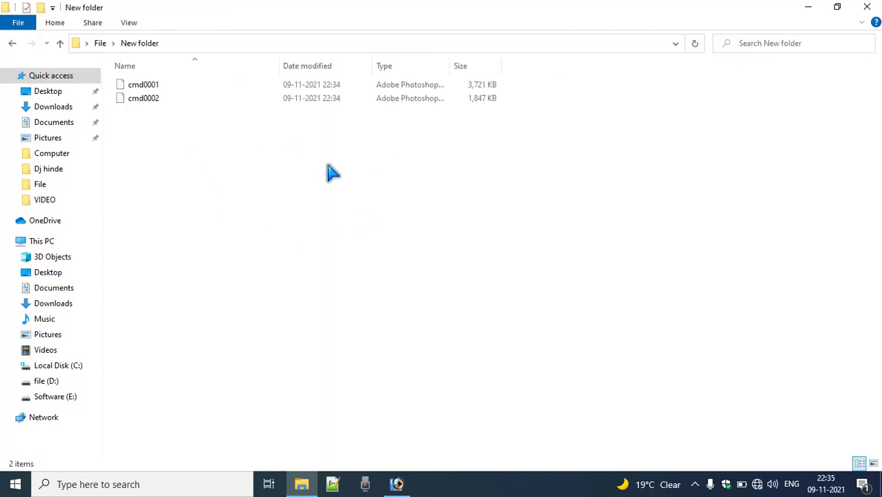
scroll(330, 171, "up", 5, "ctrl")
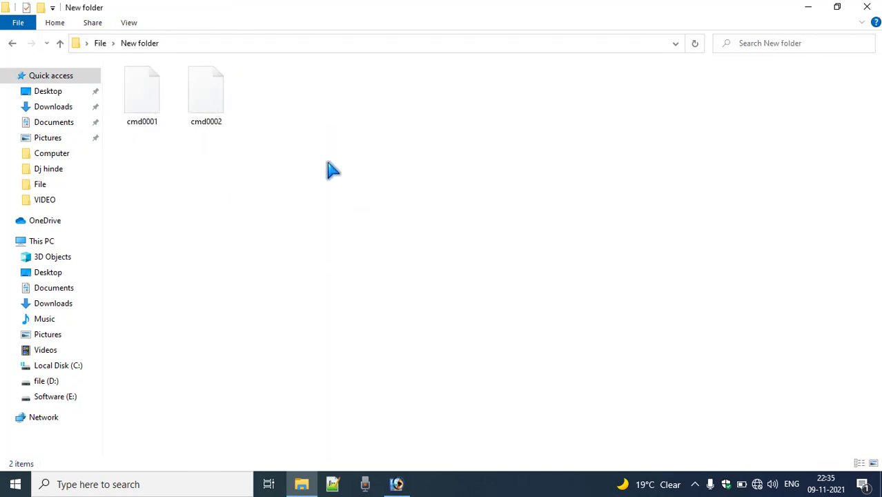
scroll(330, 172, "up", 3, "ctrl")
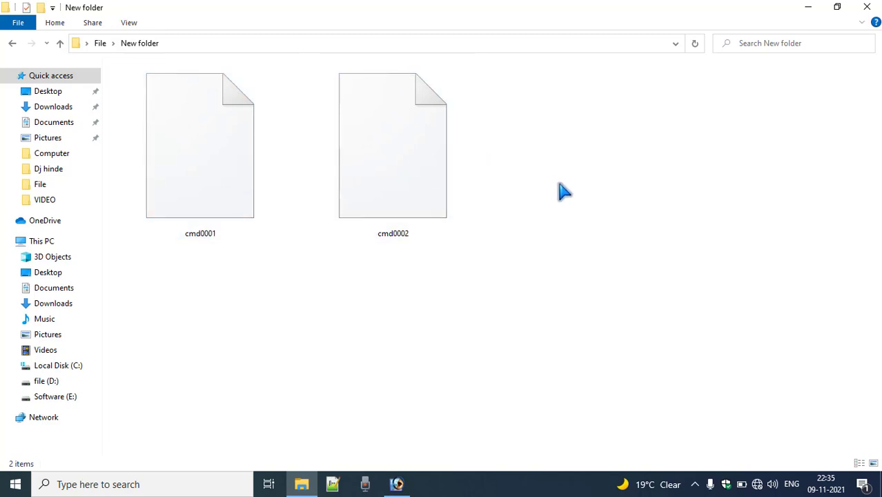
Generate a Picture Package of 5 copy using the 8.0 x 10.0 (2)5x7 layout
left_click(397, 484)
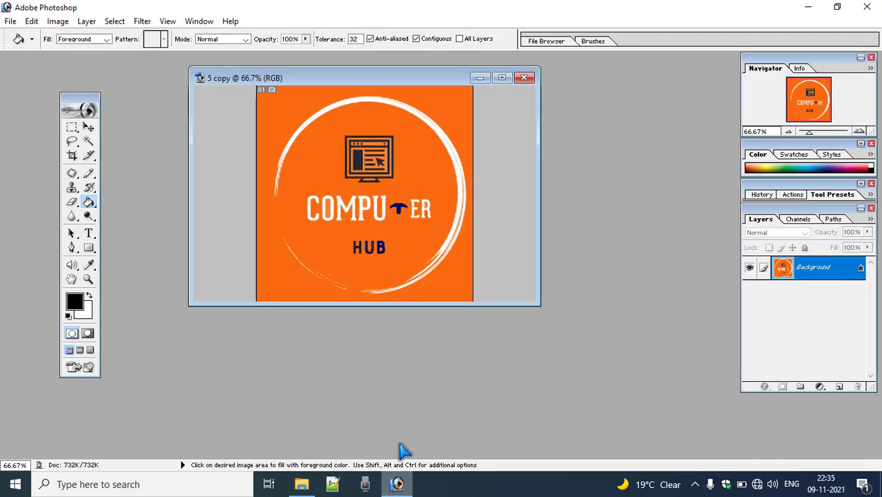
left_click(10, 22)
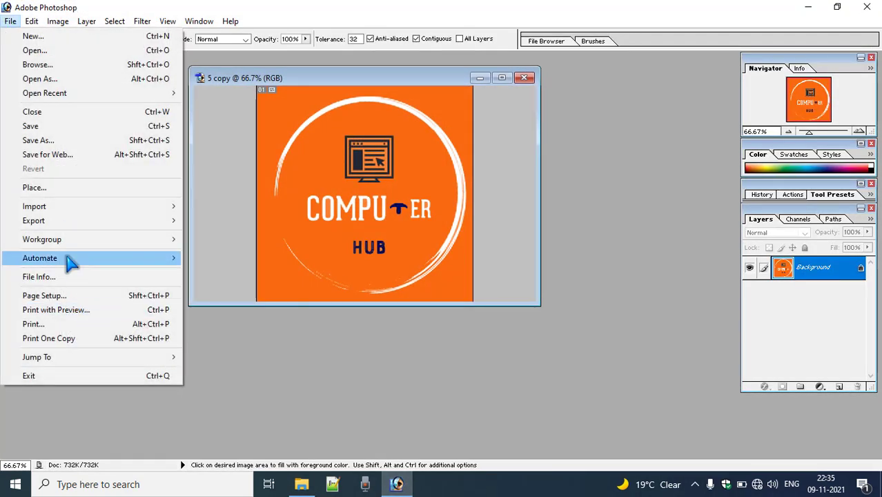
mouse_move(40, 257)
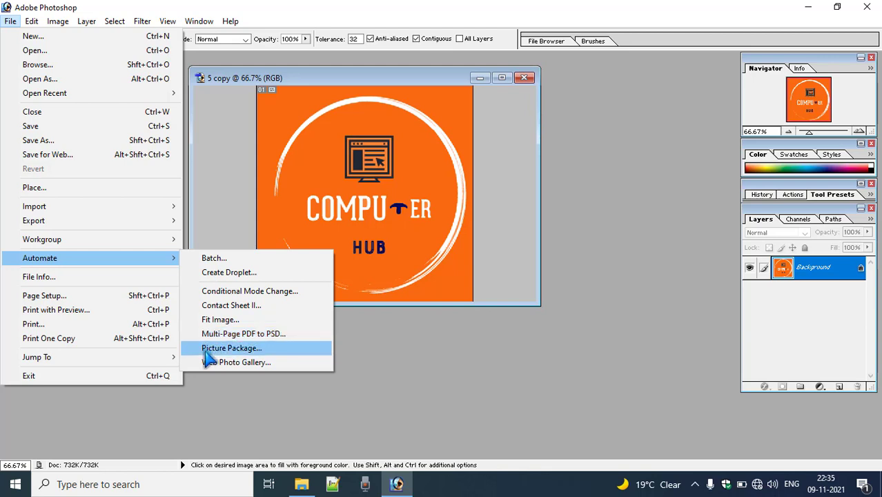
left_click(279, 350)
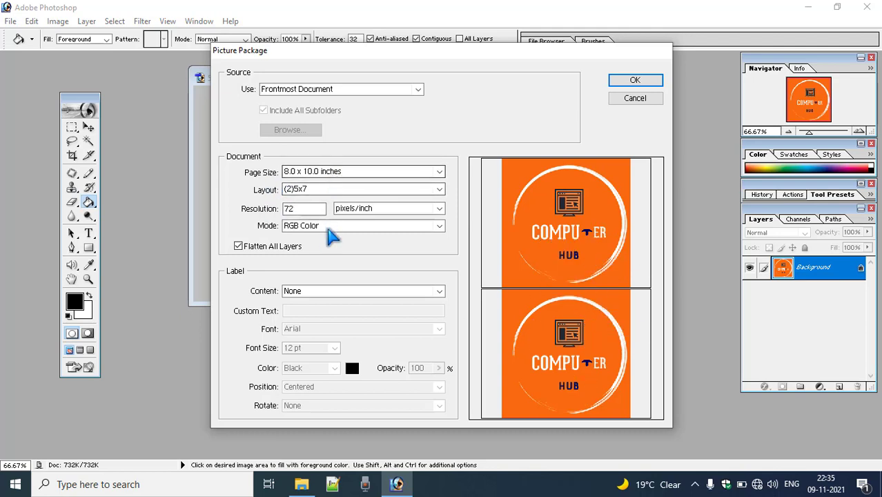
left_click(635, 81)
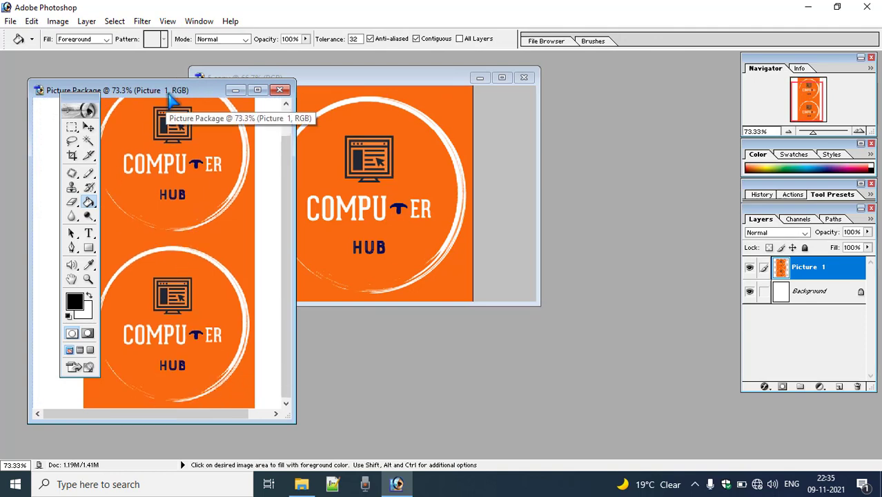
Close the Picture Package document without saving
left_click_drag(173, 90, 446, 63)
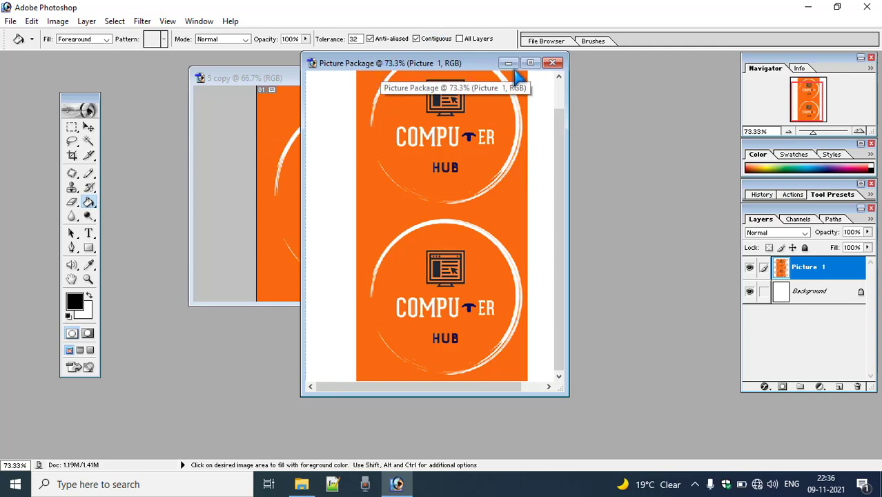
left_click(555, 63)
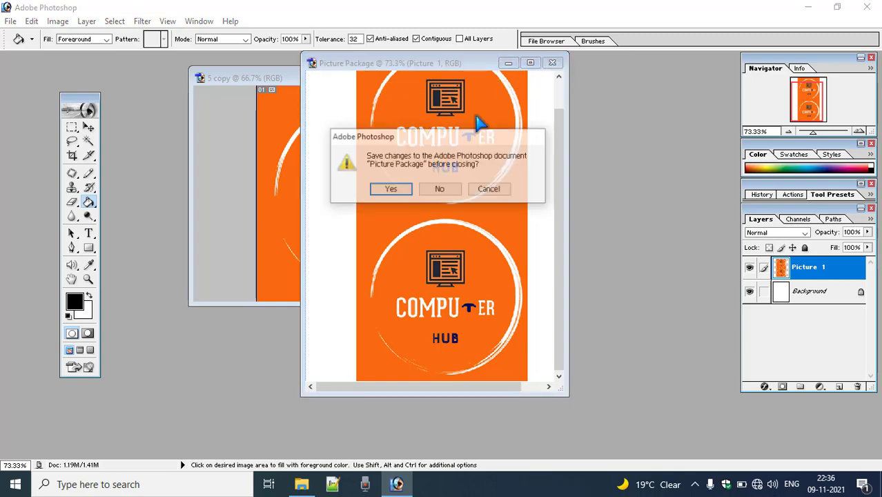
left_click(441, 190)
left_click(11, 21)
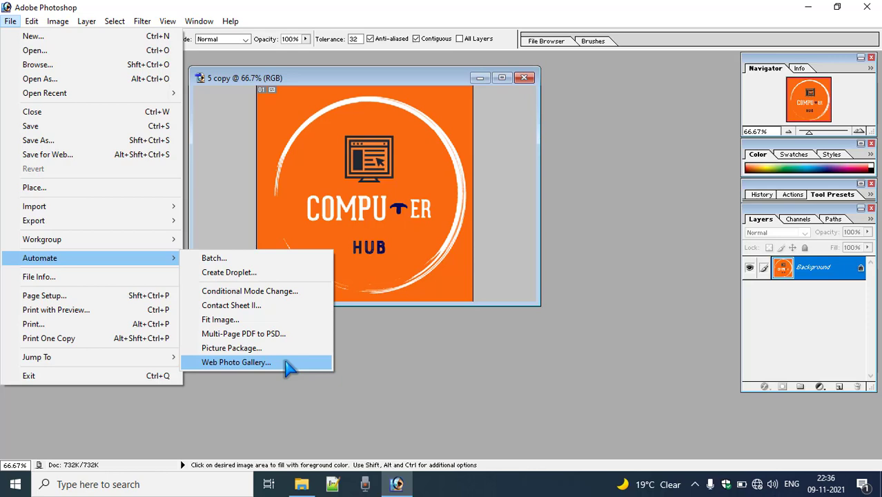
Keep the .html extension and set the gallery source folder to File\img
left_click(288, 364)
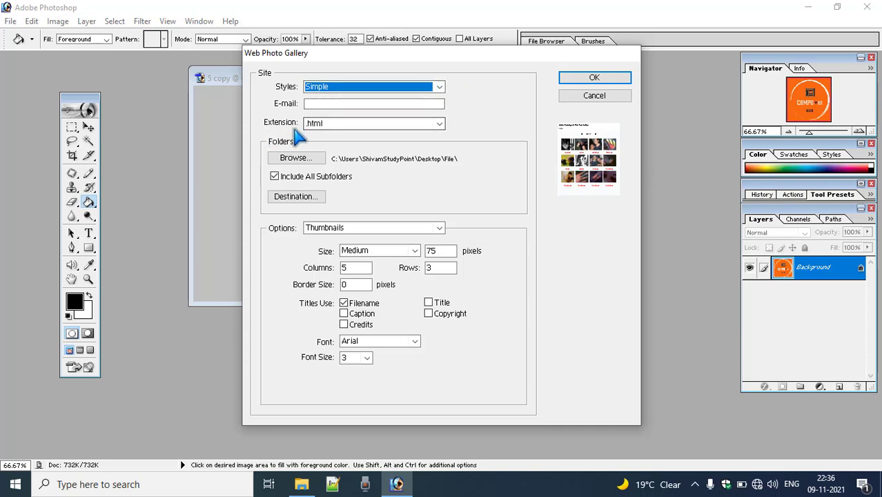
left_click(364, 124)
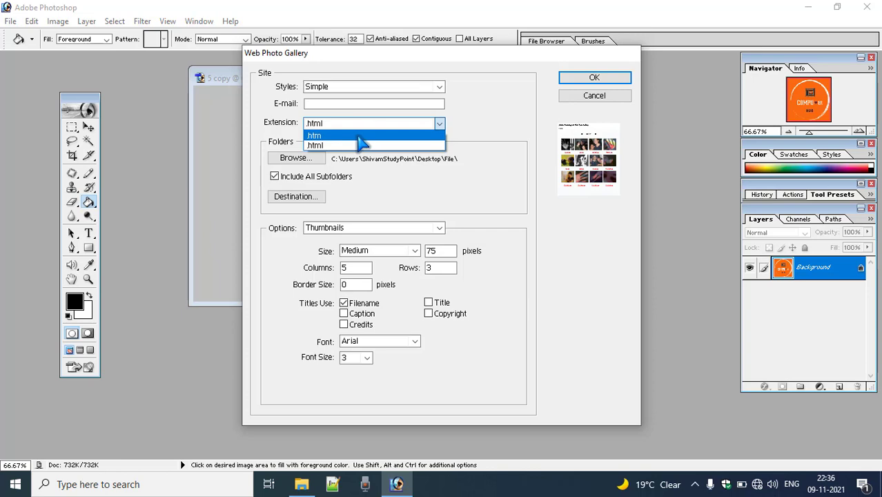
left_click(343, 144)
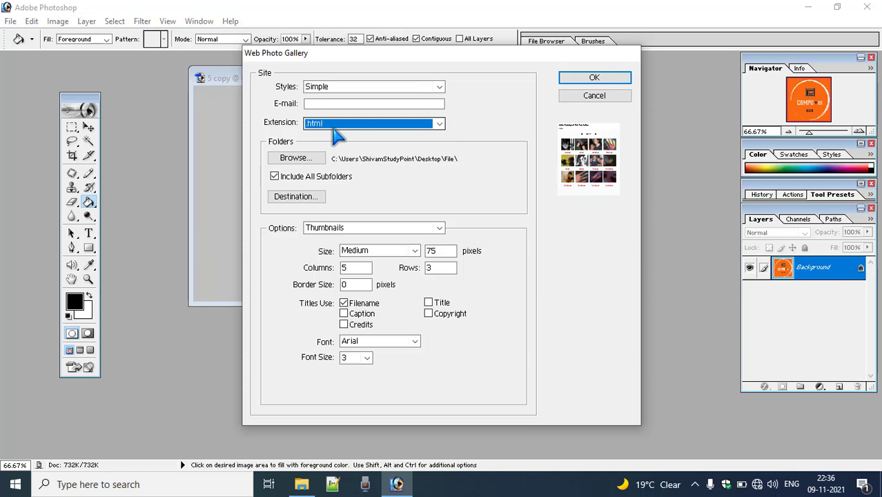
left_click(299, 161)
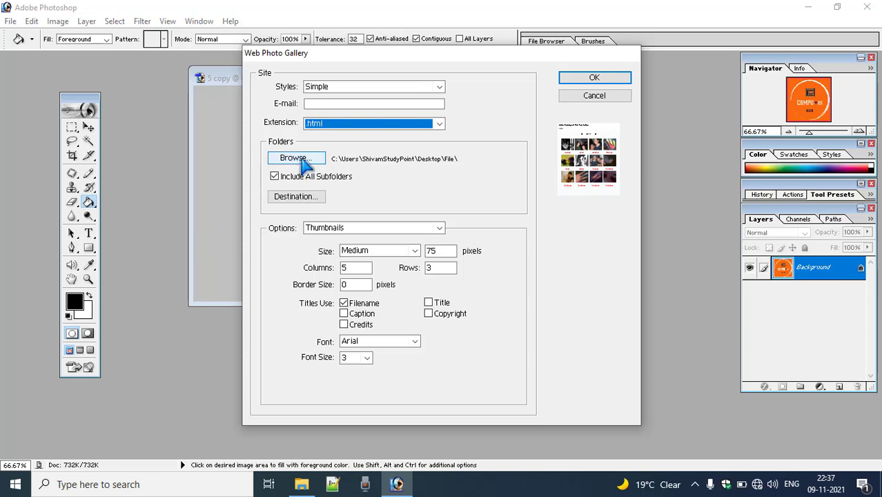
left_click(303, 161)
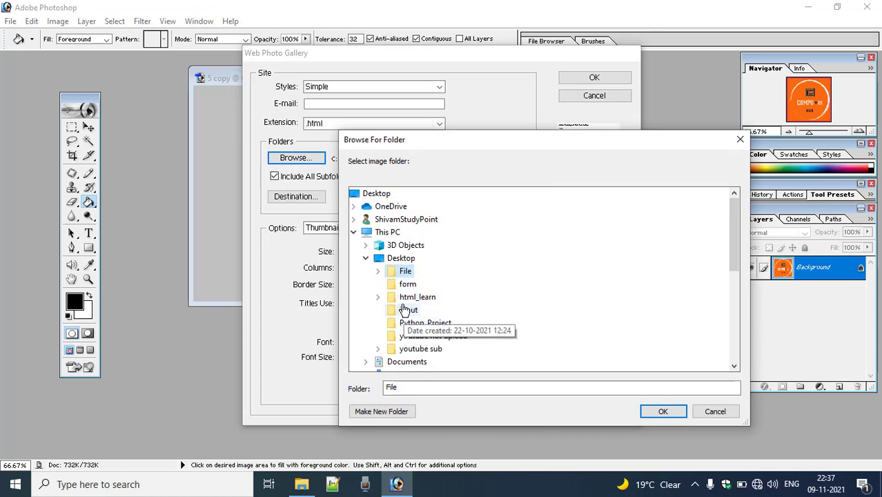
double_click(393, 272)
left_click(410, 298)
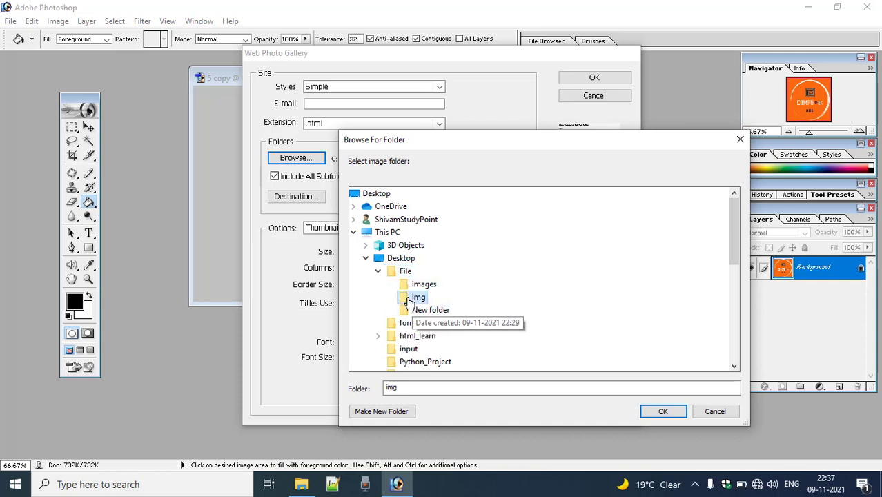
left_click(663, 411)
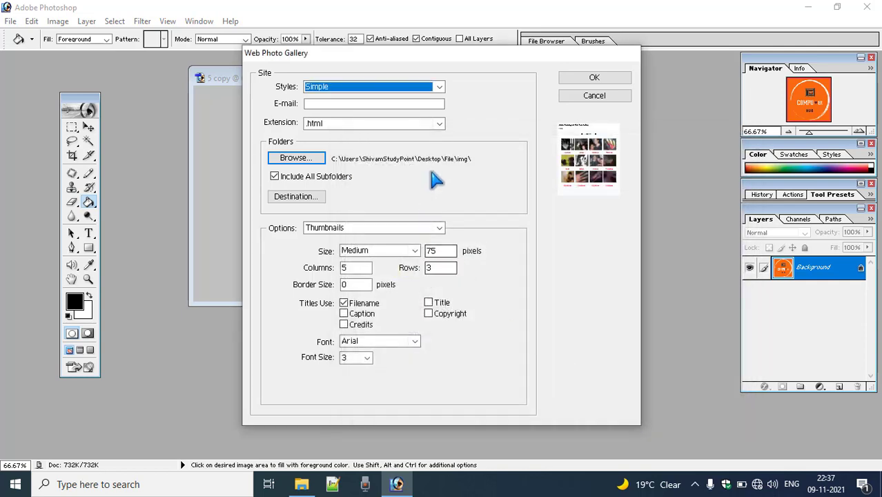
Set the gallery destination to a new folder on the Desktop
left_click(304, 205)
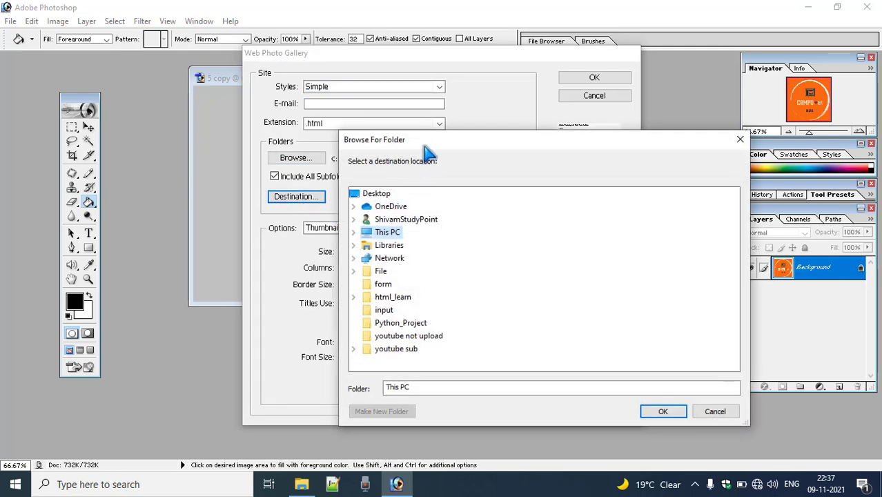
left_click_drag(423, 142, 395, 75)
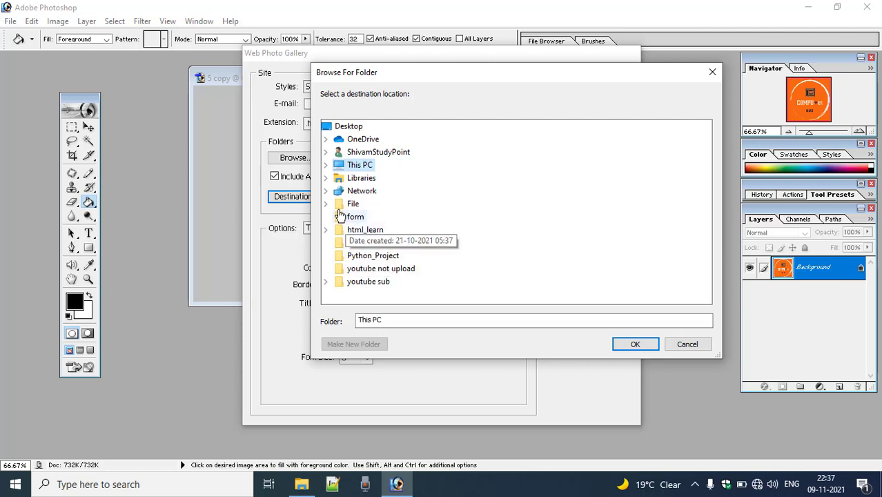
left_click(347, 132)
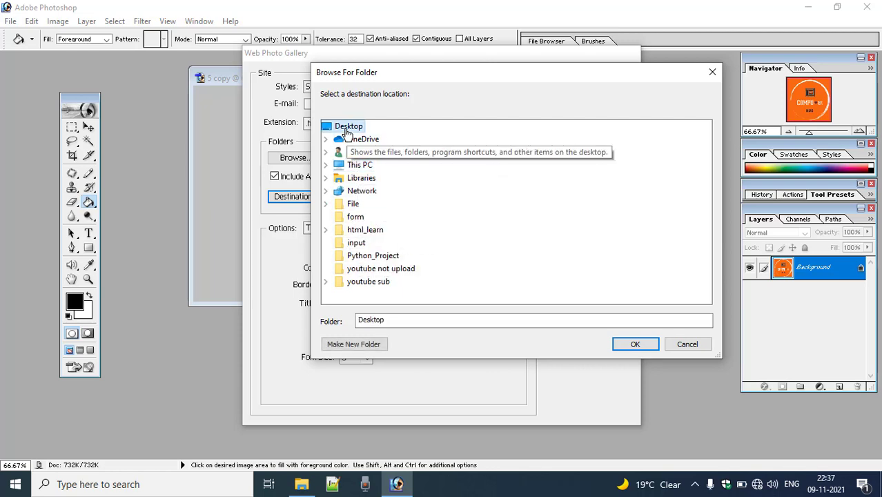
left_click(360, 346)
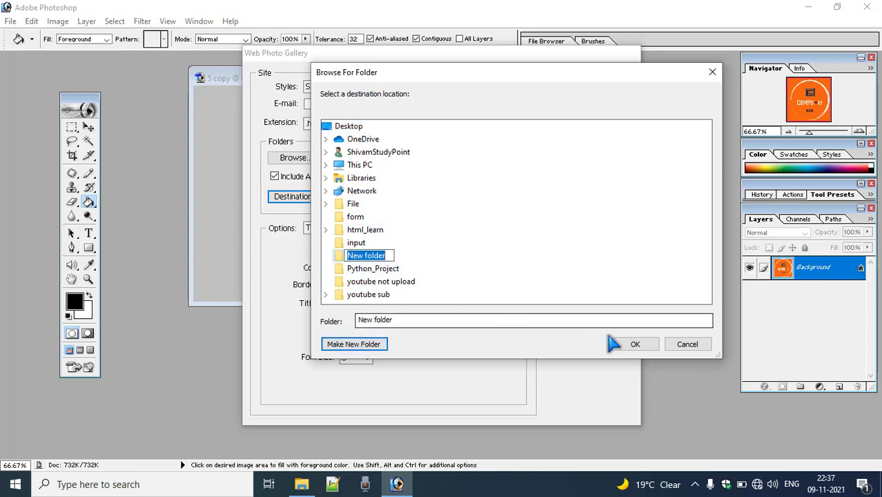
left_click(628, 344)
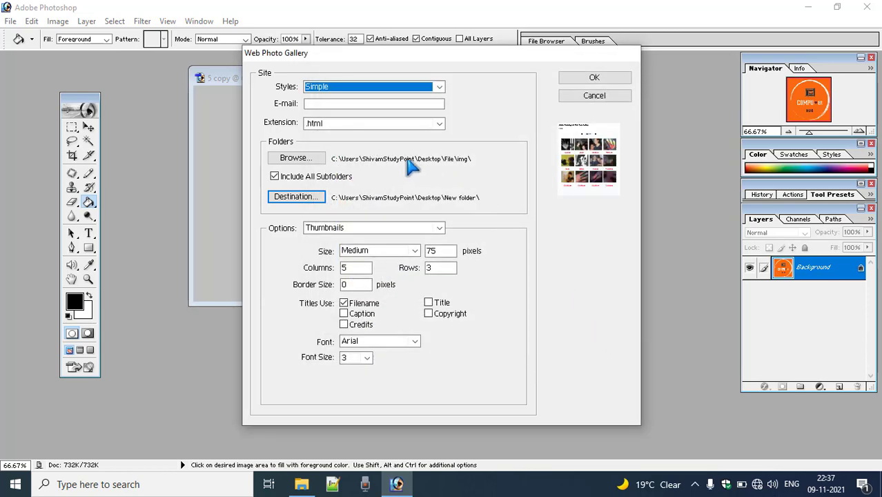
Show the Thumbnails options and keep the Medium thumbnail size
left_click(440, 229)
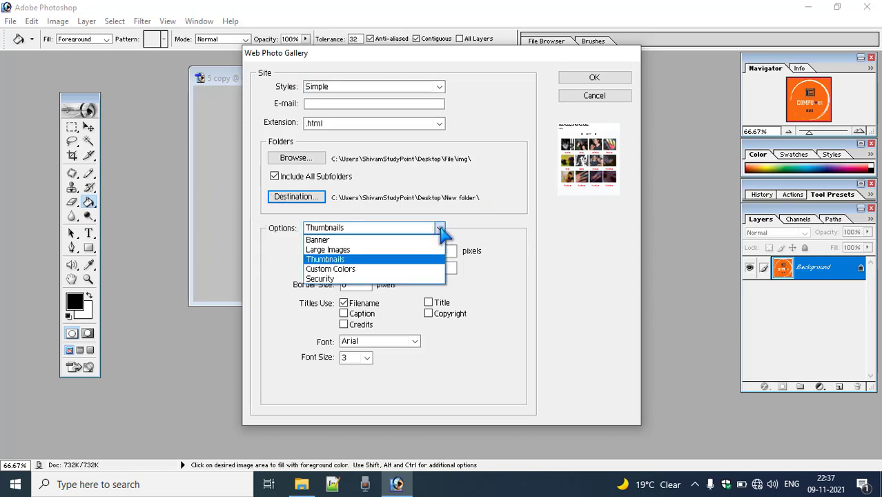
left_click(384, 260)
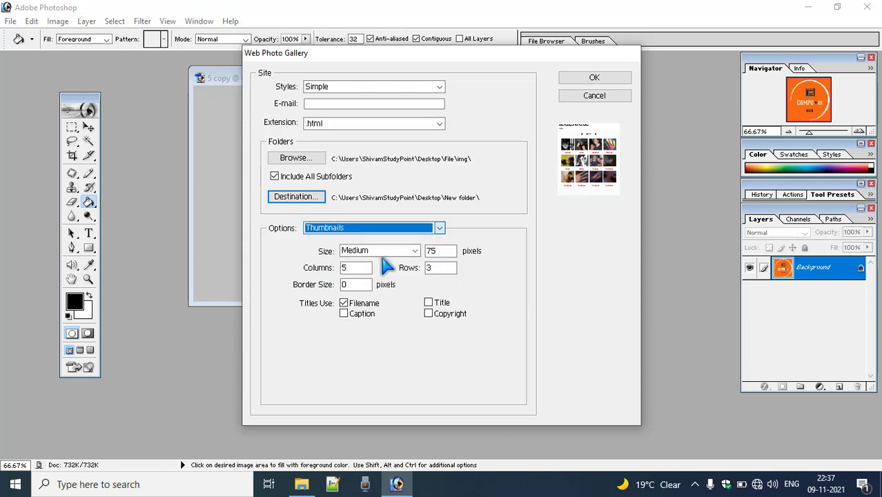
left_click(414, 251)
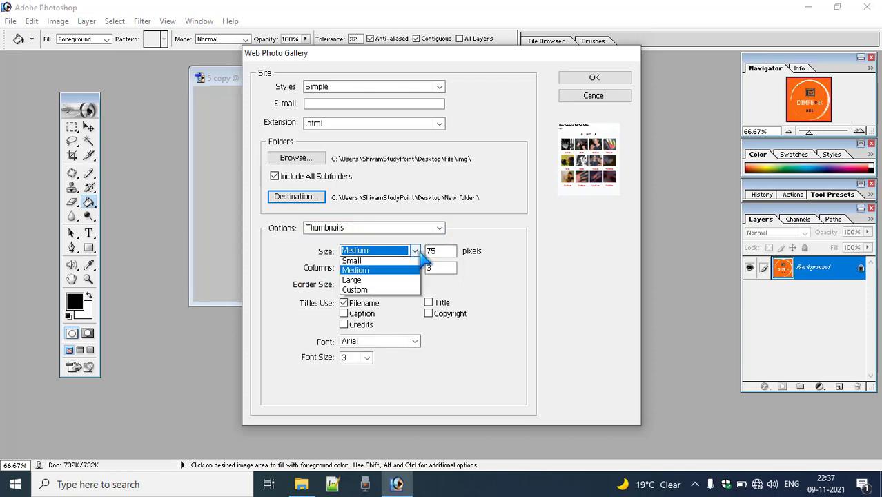
left_click(407, 253)
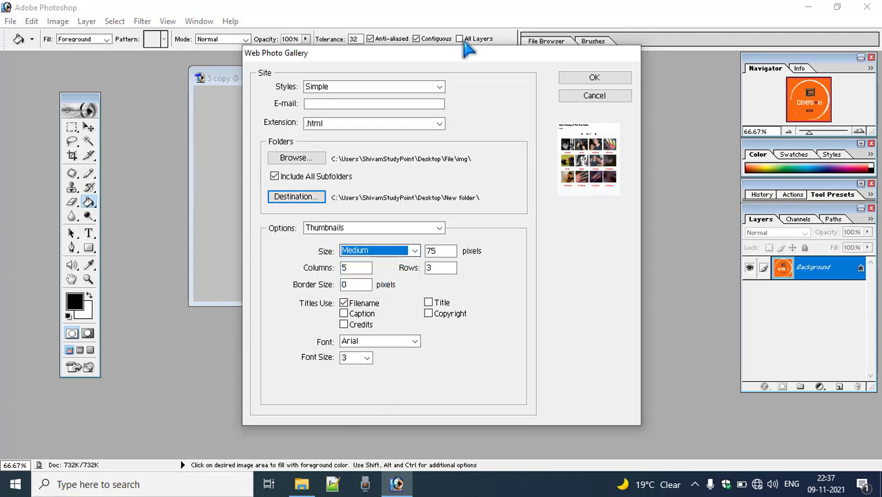
Generate the six-thumbnail web gallery, review index.html in Edge, then close Edge
left_click(606, 82)
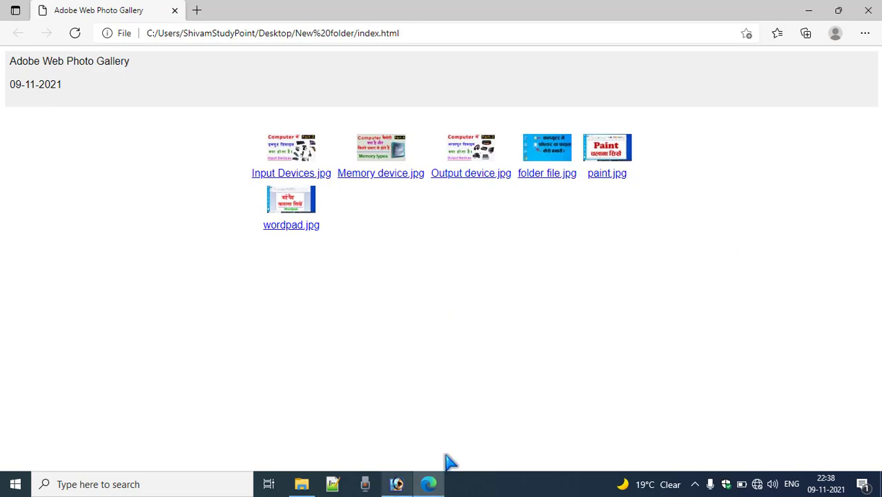
left_click(869, 10)
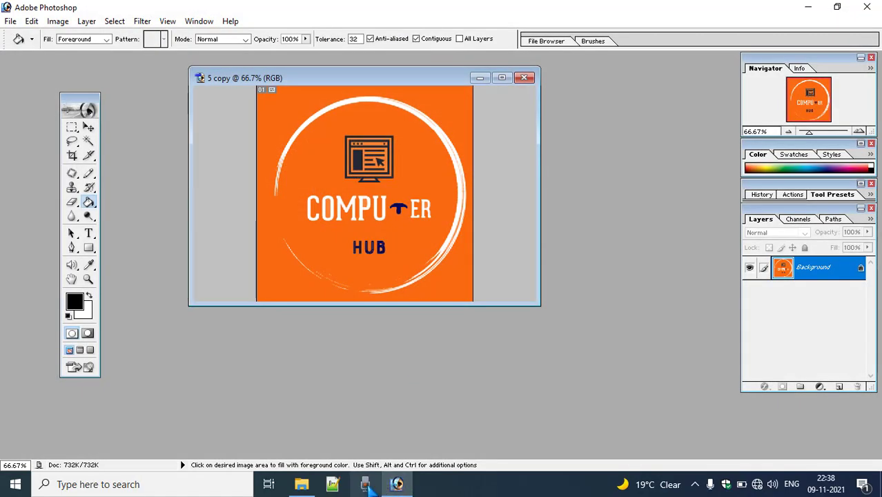
In File Info's General section, enter Title 'logo', the author's name and Author's Position 'owner'
left_click(10, 21)
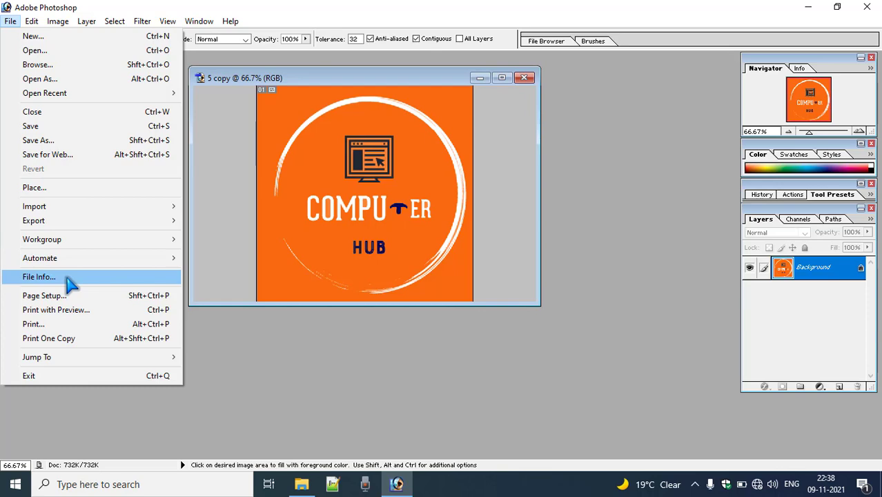
left_click(81, 280)
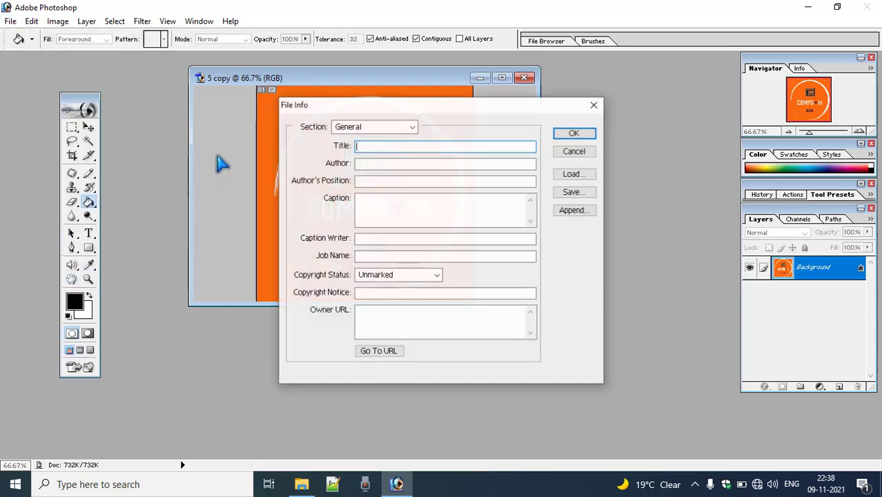
left_click_drag(440, 109, 465, 139)
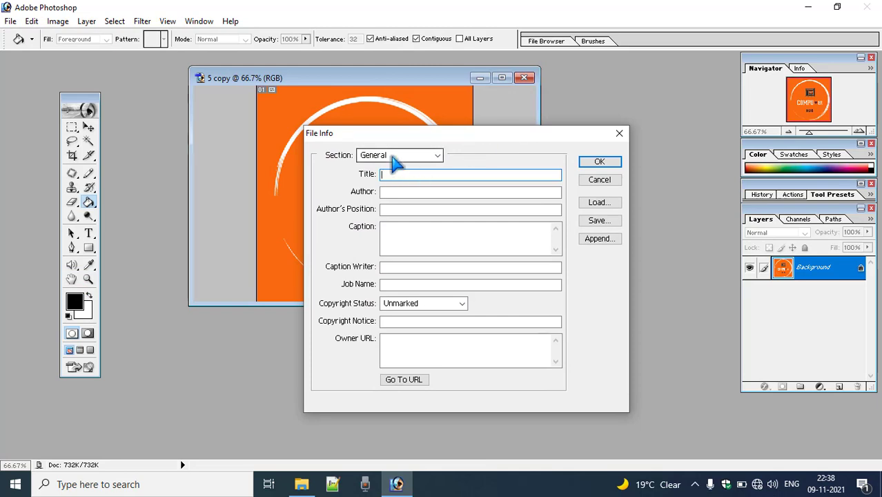
left_click(393, 156)
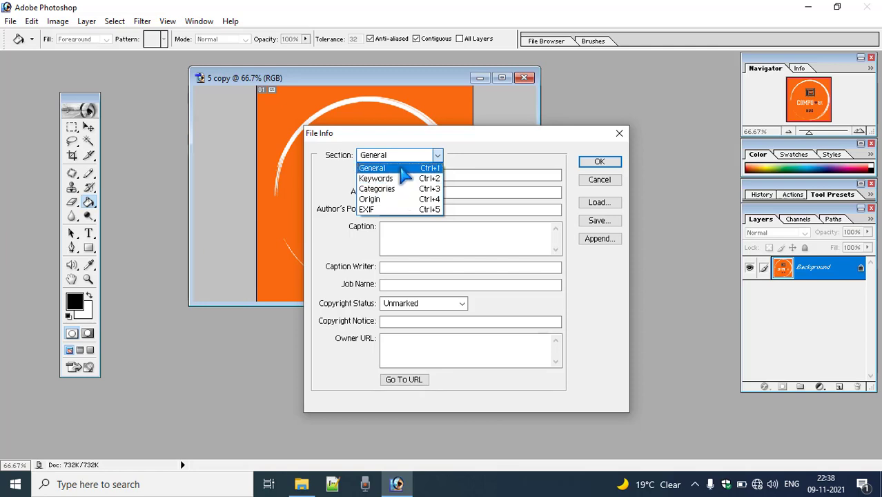
left_click(401, 169)
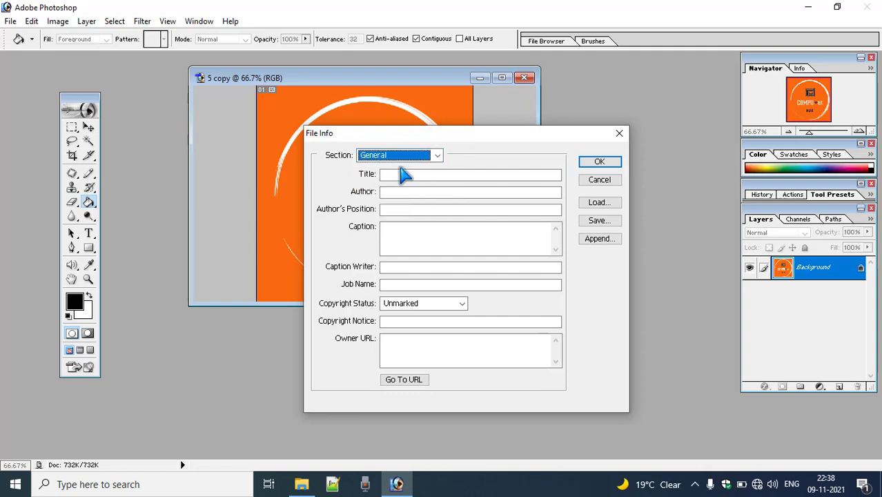
left_click(418, 175)
type("logo")
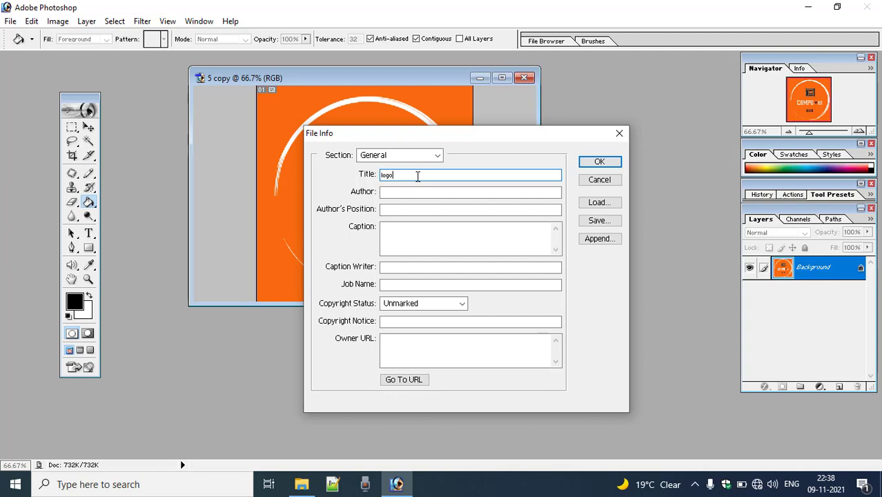
left_click(404, 192)
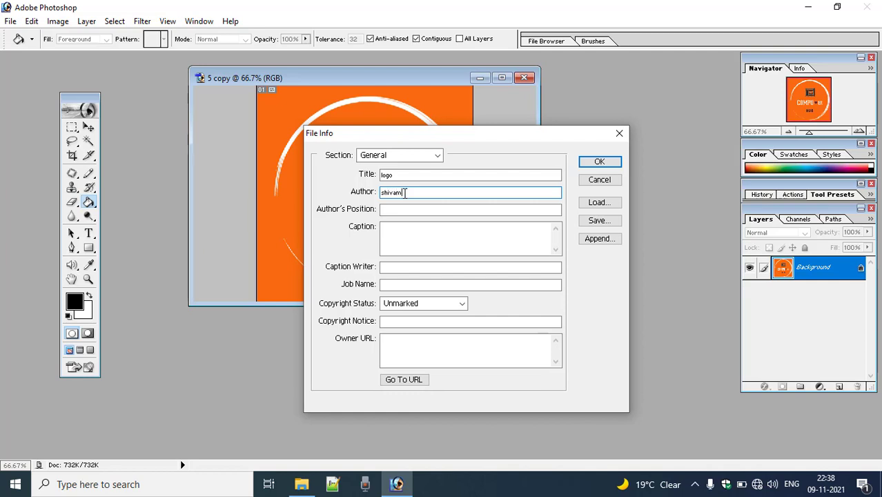
left_click(419, 209)
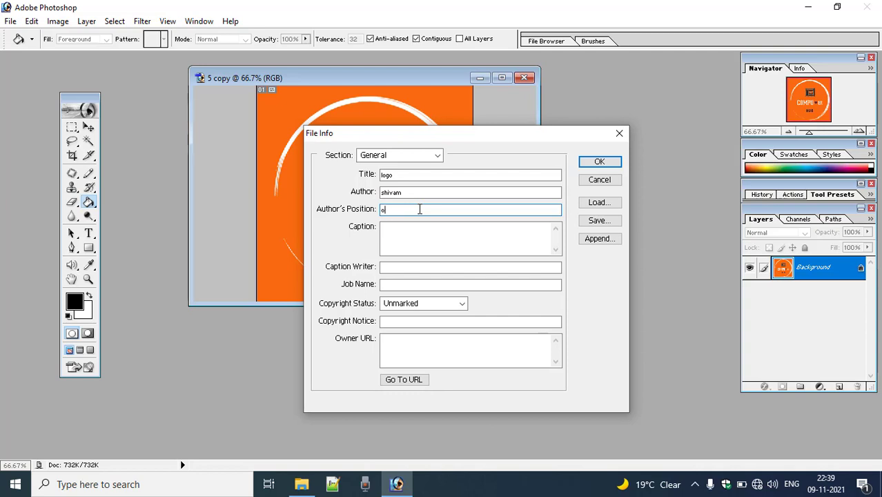
left_click(420, 229)
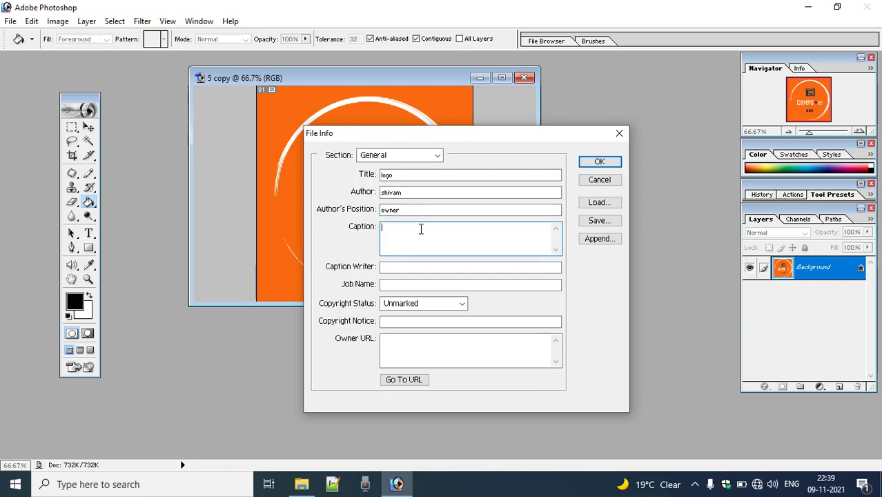
left_click(434, 266)
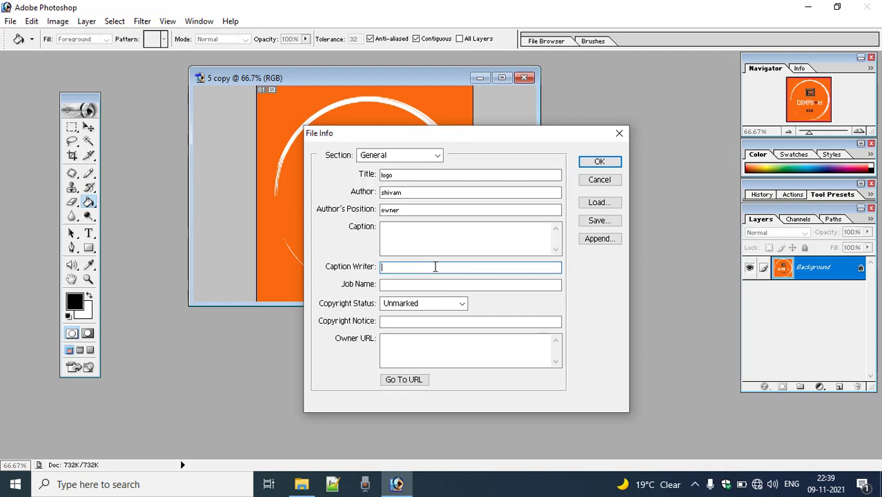
Set the logo's Copyright Status to Copyrighted Work in File Info
left_click(423, 282)
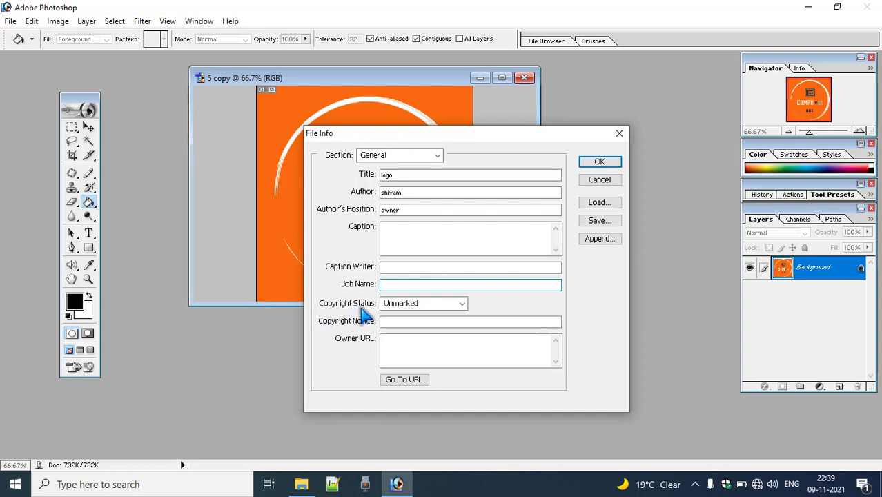
left_click(434, 304)
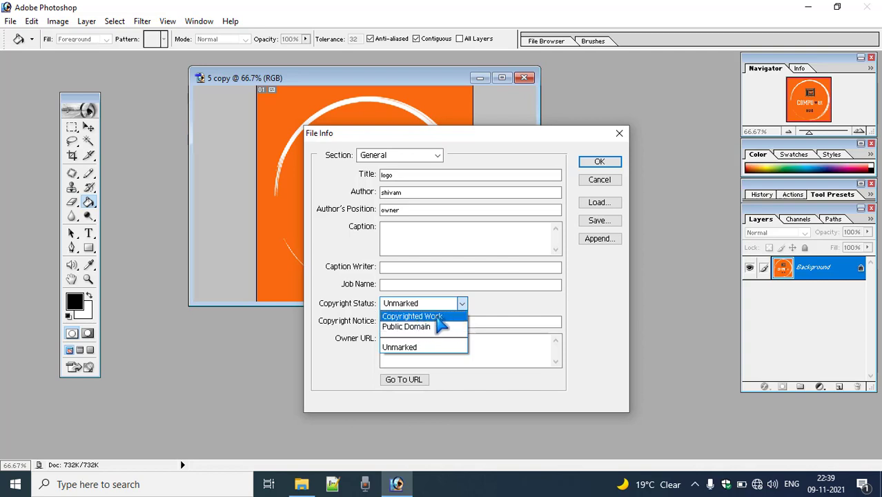
left_click(450, 316)
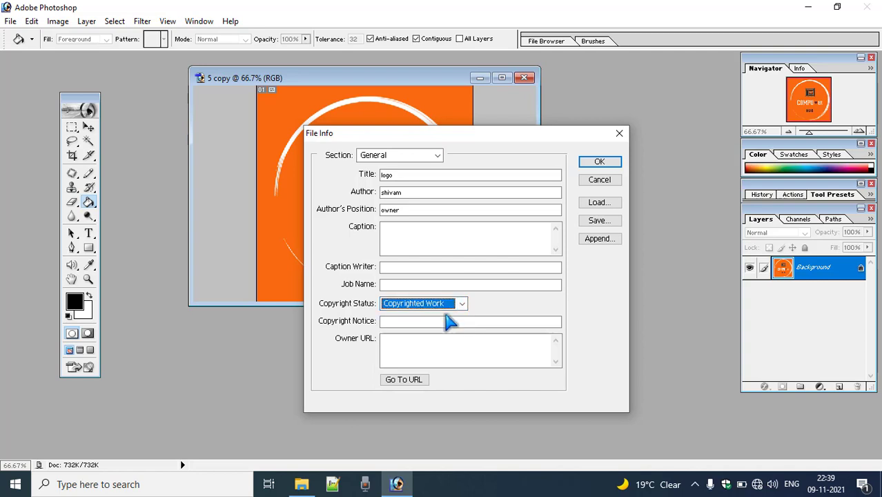
left_click(401, 321)
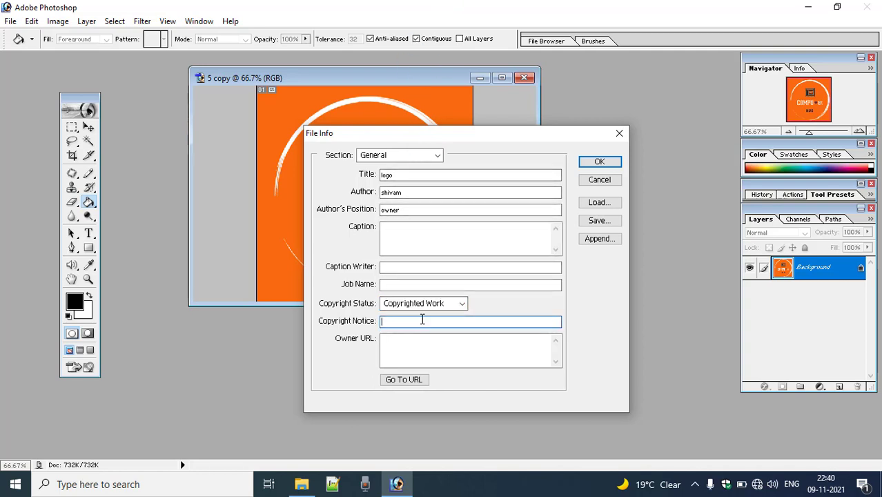
left_click(411, 343)
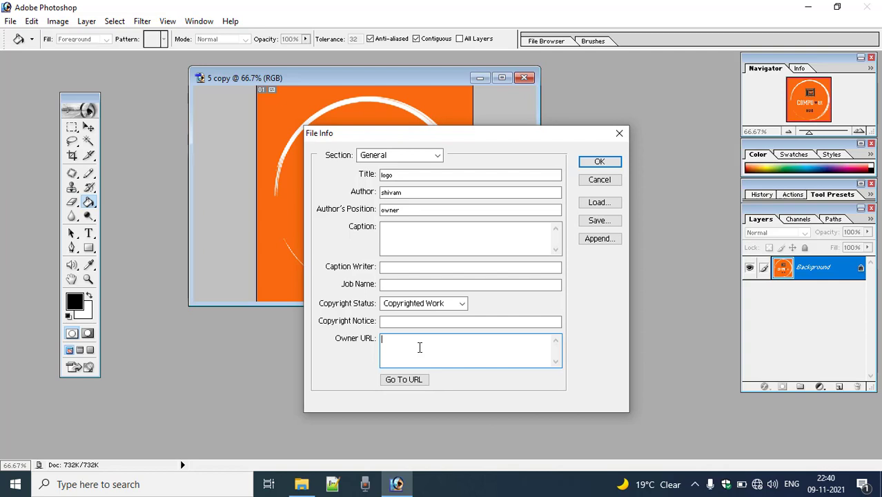
left_click(392, 158)
Add the keyword 'compuer hub logo' under Keywords and apply the File Info
left_click(390, 177)
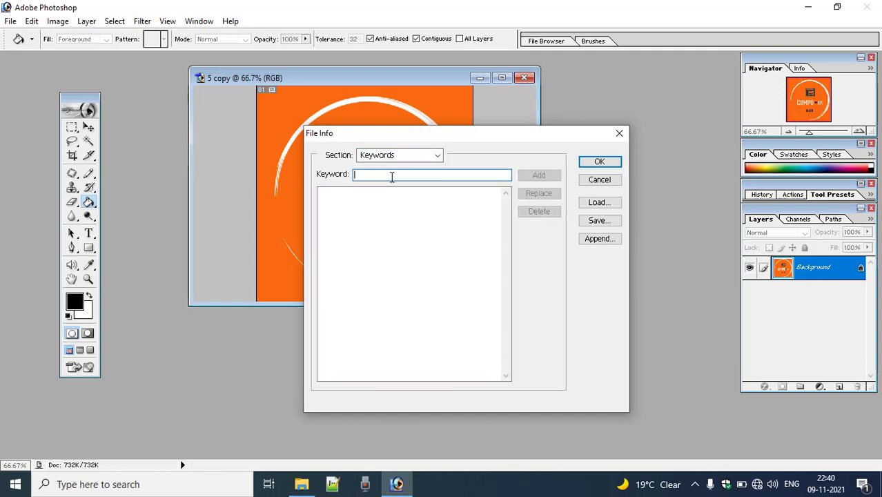
type("c")
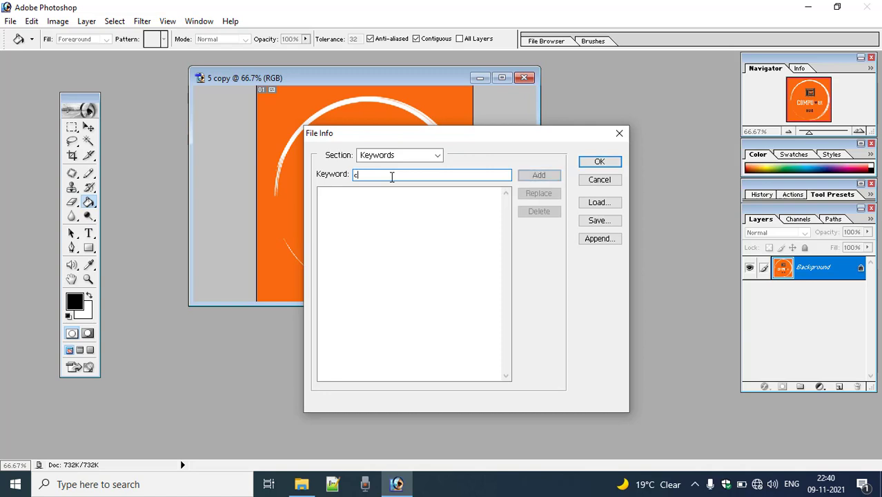
type("ompuer")
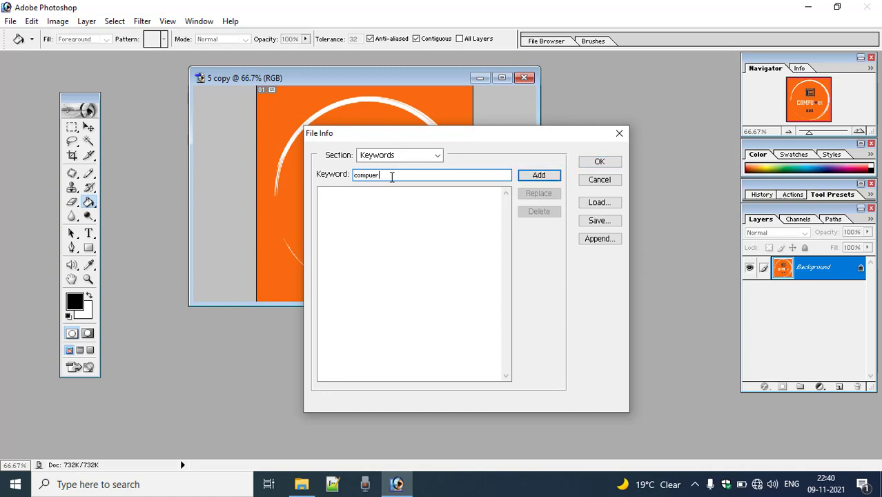
type("ub logo")
left_click(539, 176)
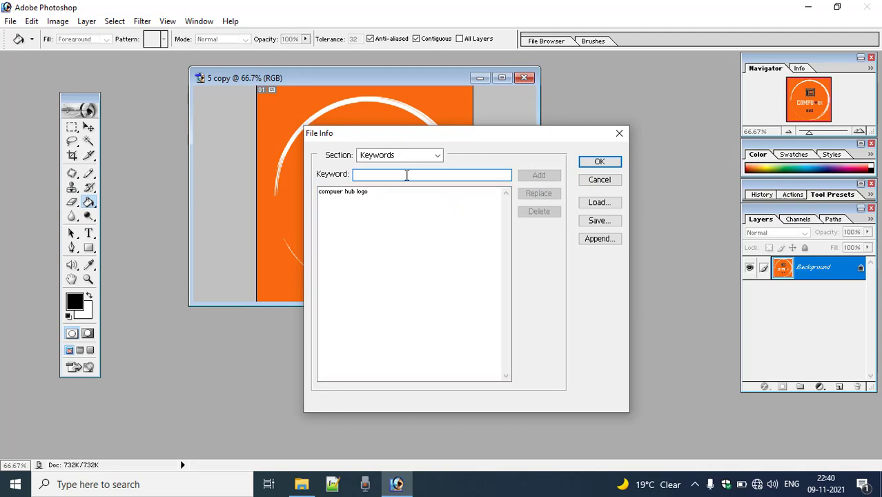
type("shivam maurya")
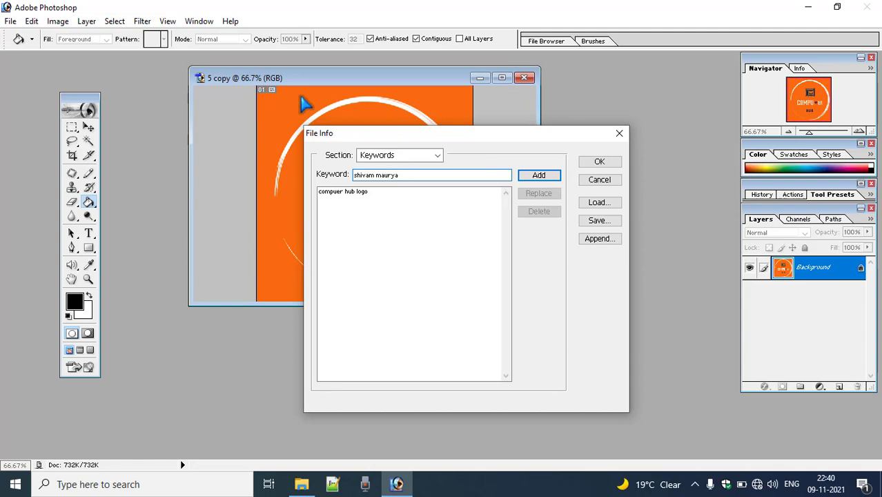
left_click(600, 162)
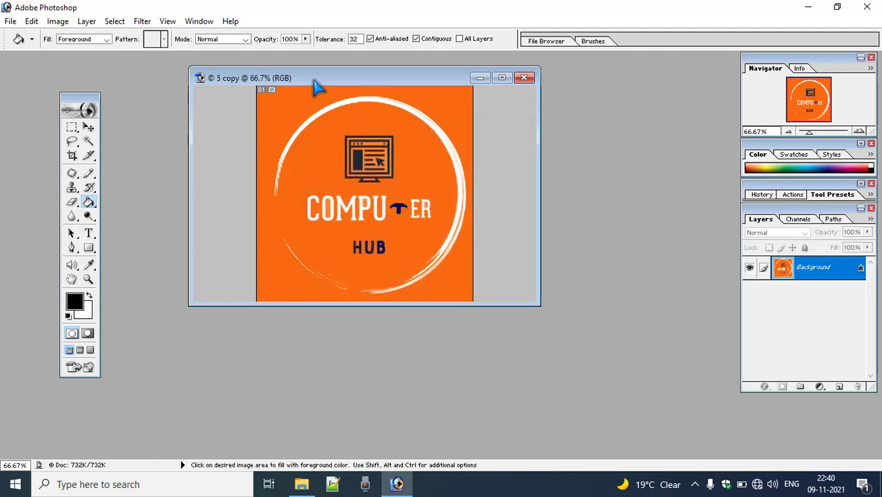
Reposition the logo document window toward the workspace centre and bring up the File menu
left_click_drag(312, 76, 374, 133)
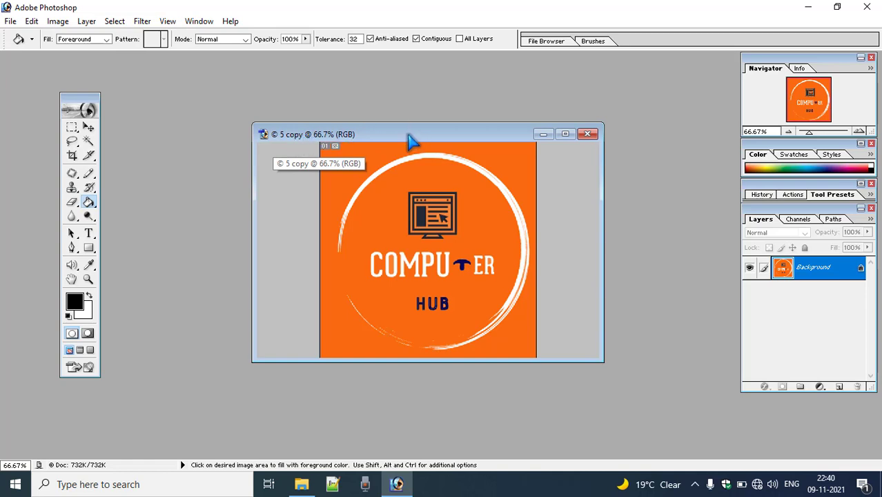
left_click_drag(407, 135, 396, 96)
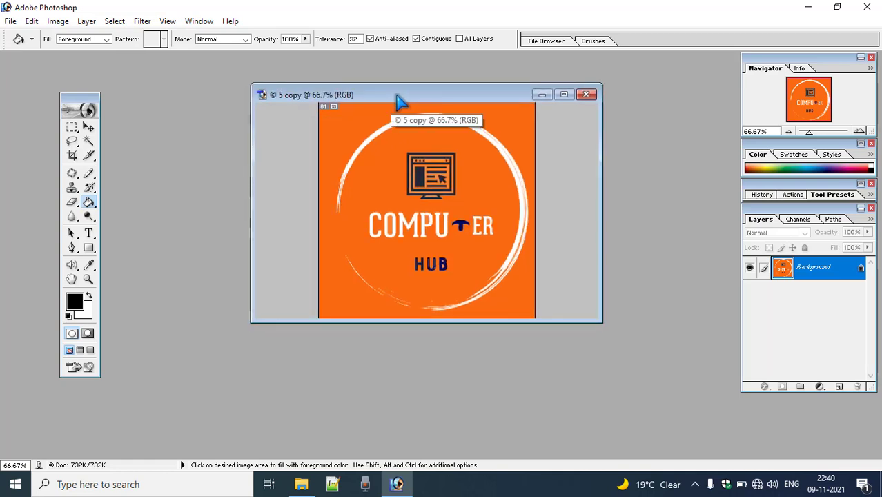
left_click_drag(382, 97, 378, 117)
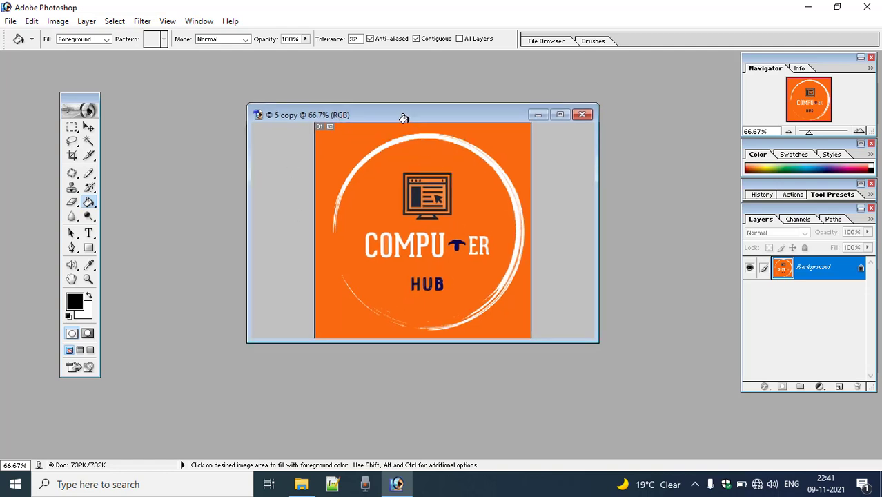
left_click_drag(406, 120, 401, 111)
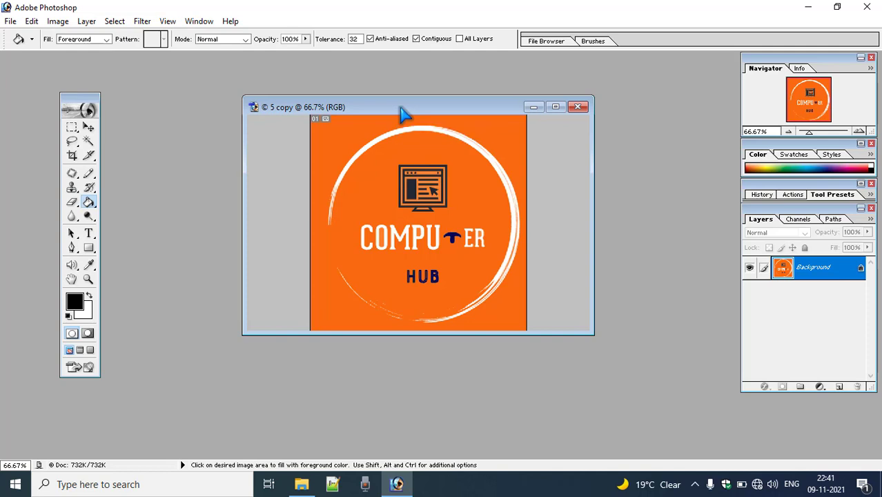
left_click(10, 21)
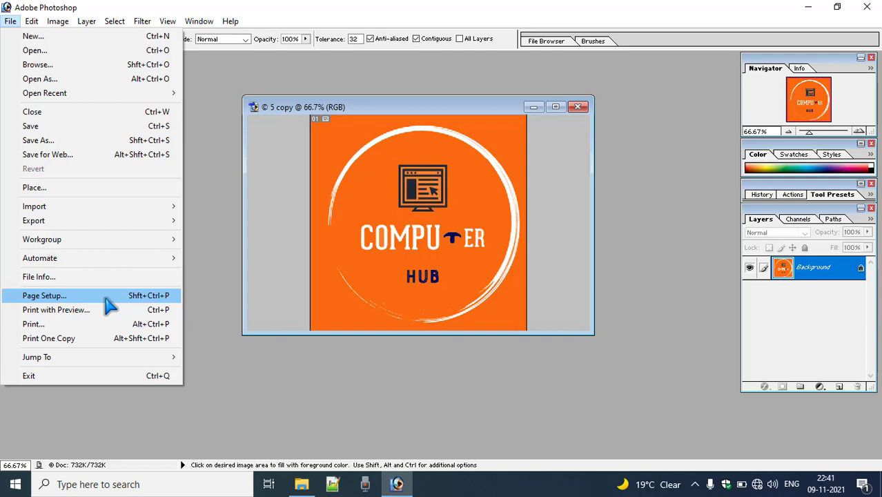
left_click(109, 297)
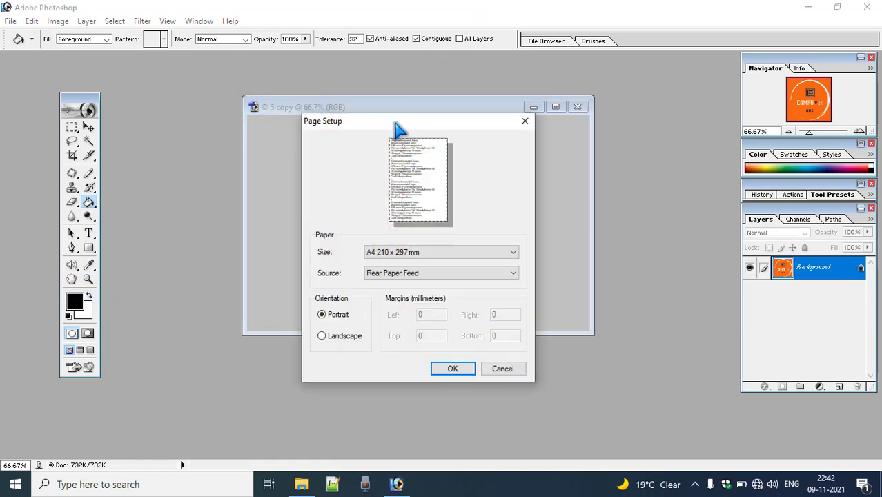
left_click_drag(397, 125, 386, 95)
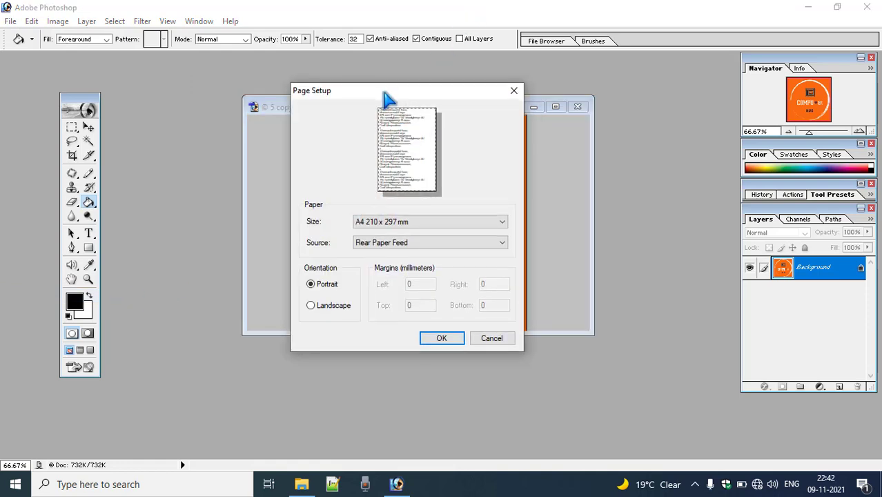
left_click(452, 223)
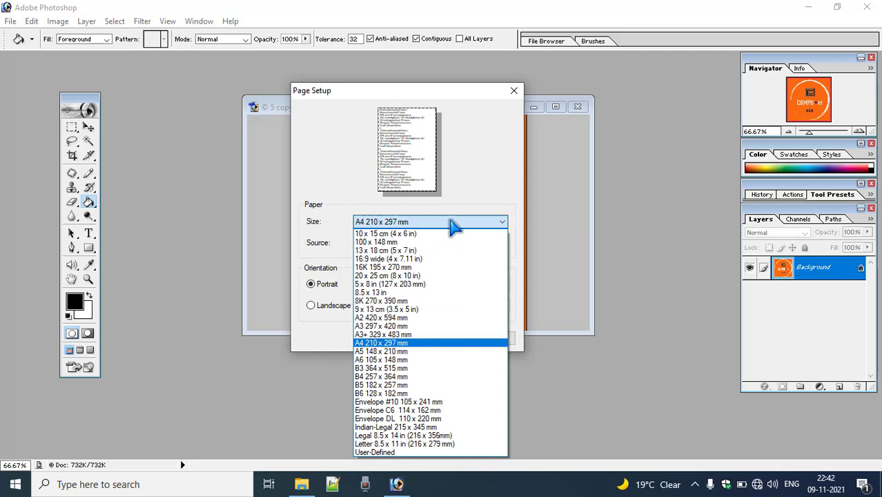
left_click(452, 222)
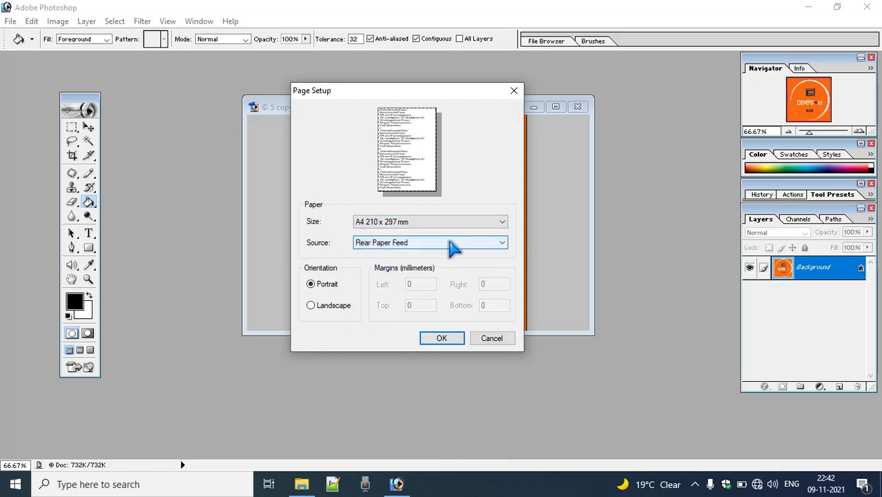
left_click(452, 245)
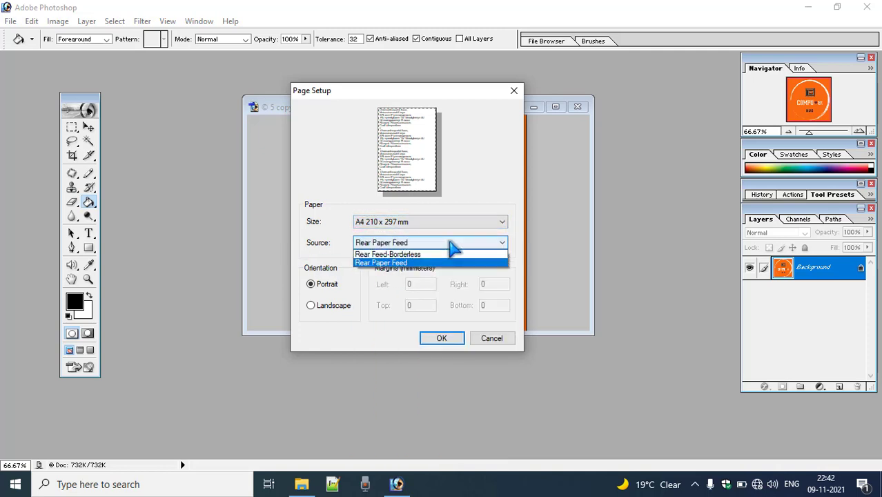
left_click(451, 245)
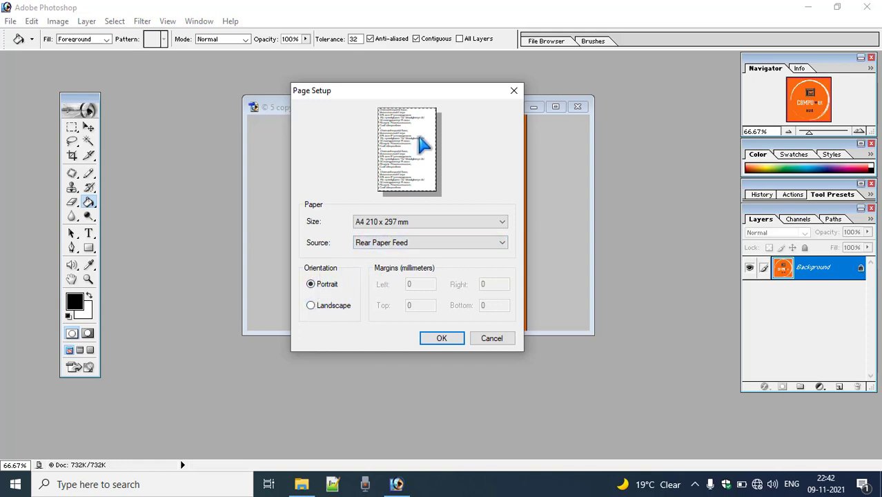
left_click(311, 305)
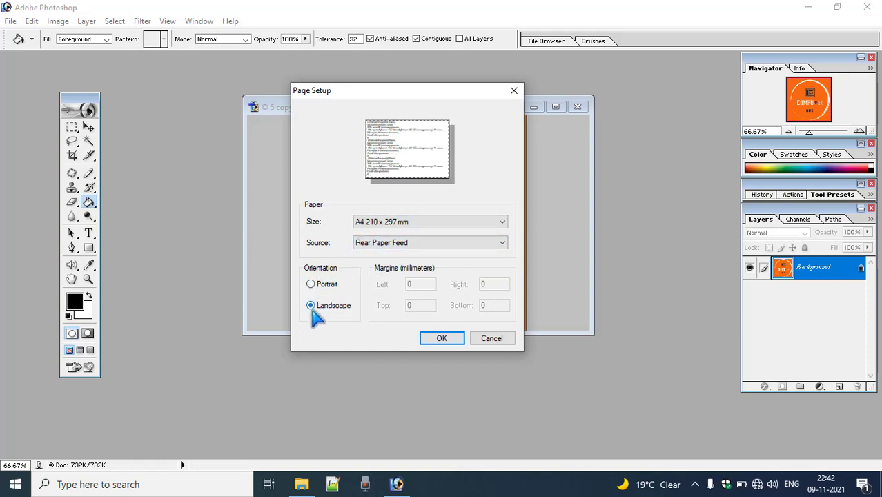
left_click(311, 285)
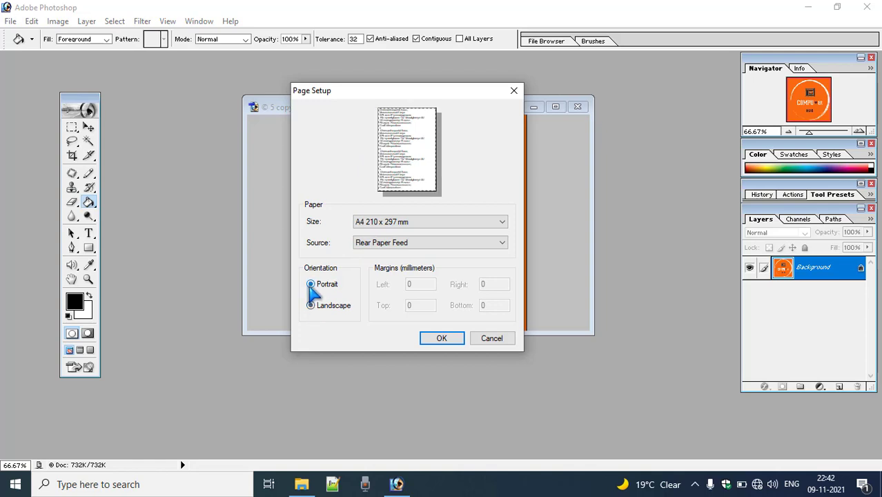
left_click(408, 221)
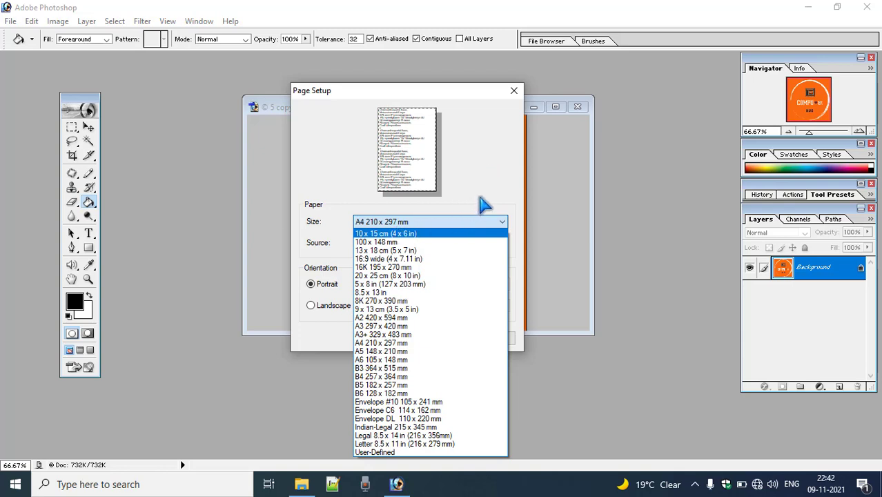
left_click(477, 200)
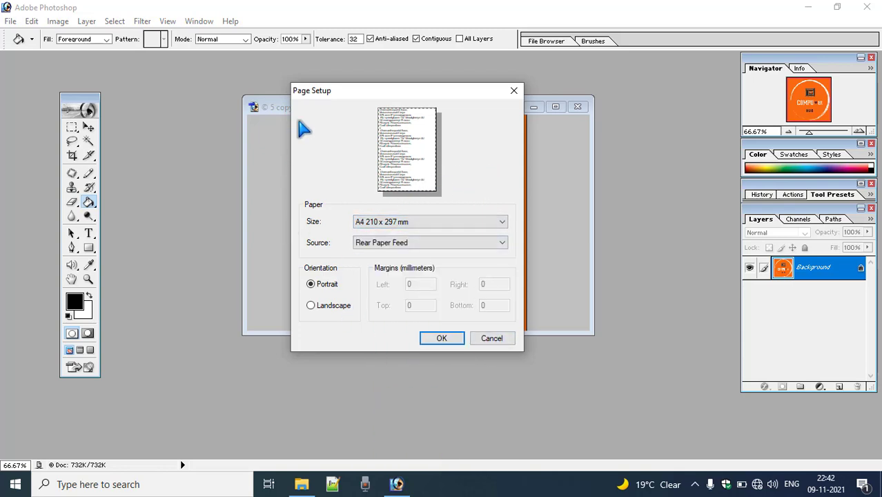
left_click(492, 338)
left_click(10, 21)
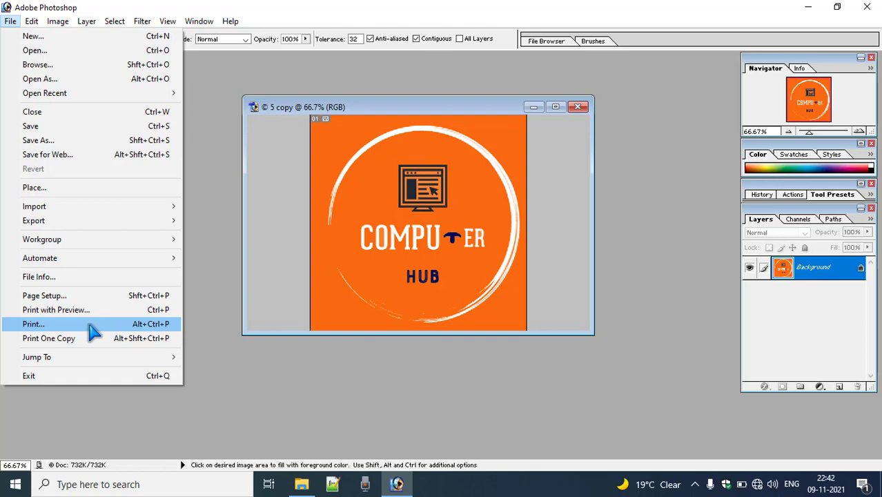
Bring up Print for 5 copy with EPSON L3110 Series as the printer and 1 copy
left_click(93, 333)
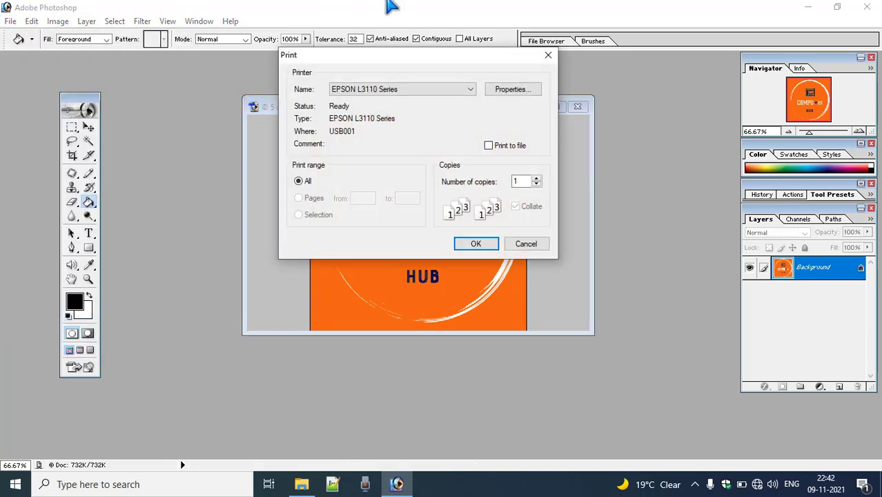
left_click_drag(348, 66, 357, 102)
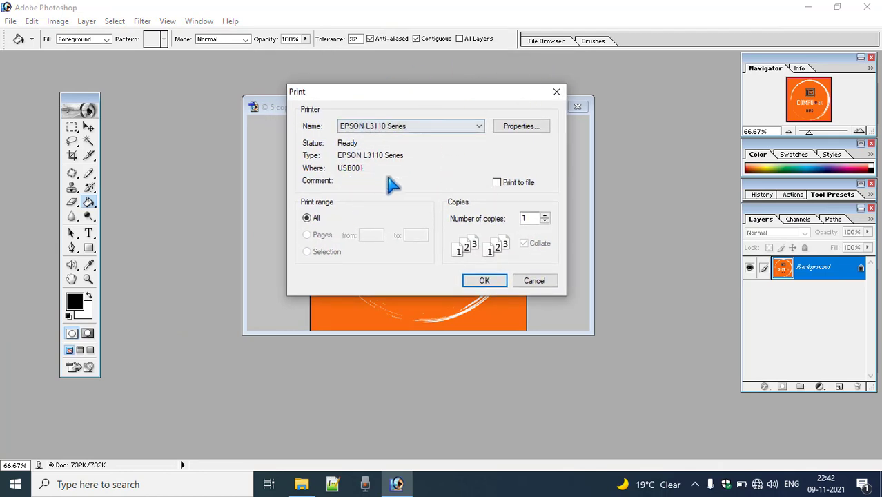
left_click(452, 132)
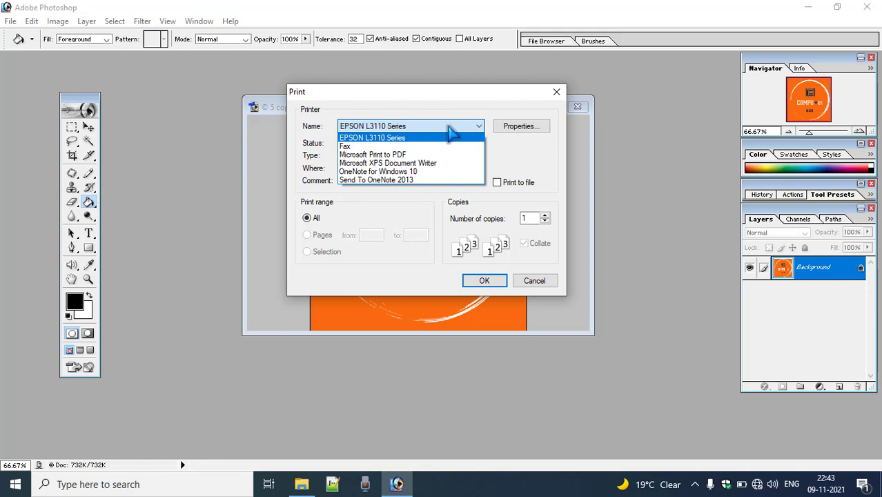
left_click(366, 137)
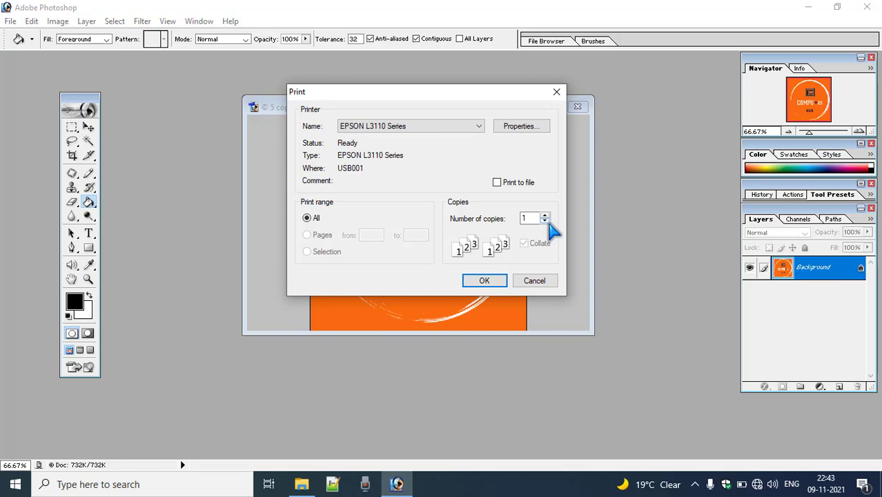
Browse the EPSON printer Properties tabs: Main, More Options and Maintenance
left_click(532, 130)
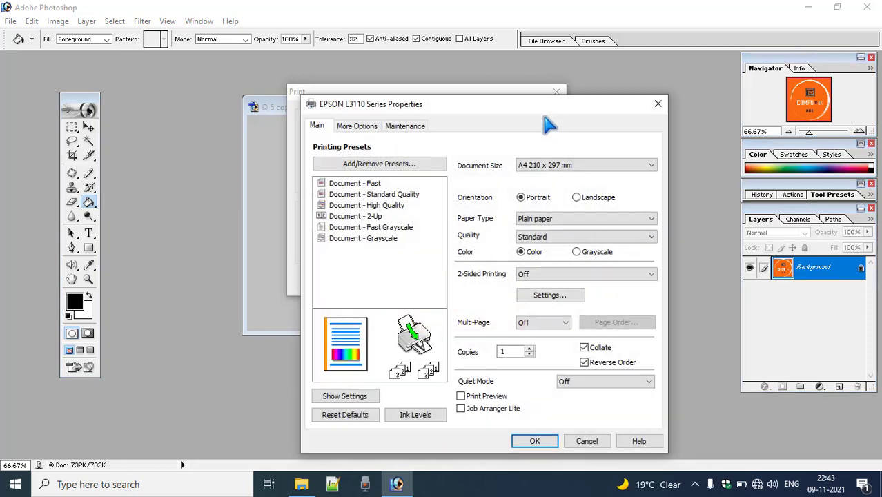
left_click_drag(476, 108, 439, 77)
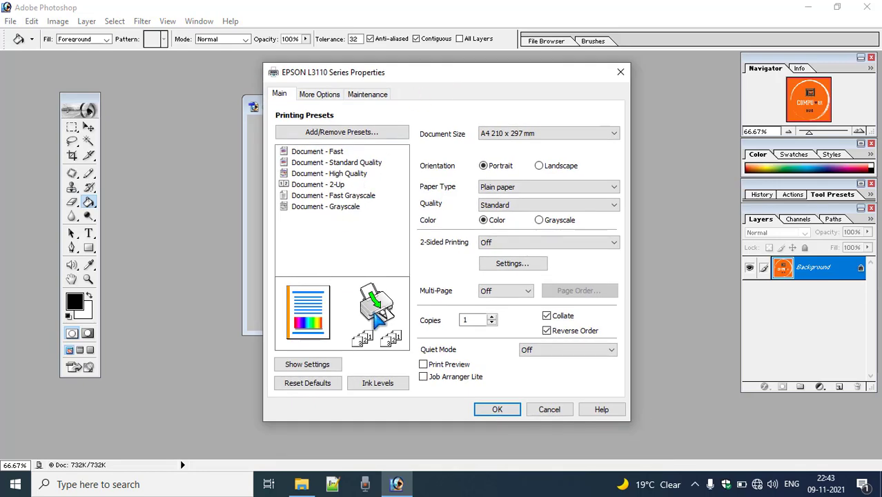
left_click(321, 94)
left_click(368, 96)
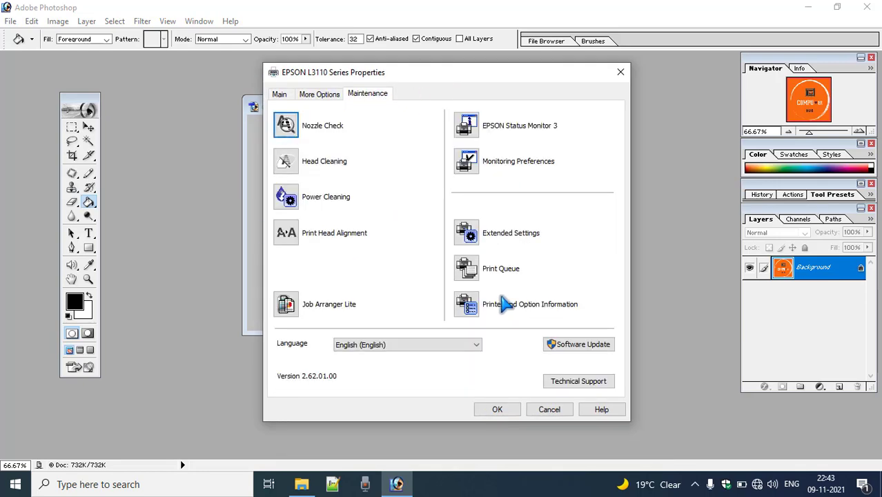
left_click(282, 94)
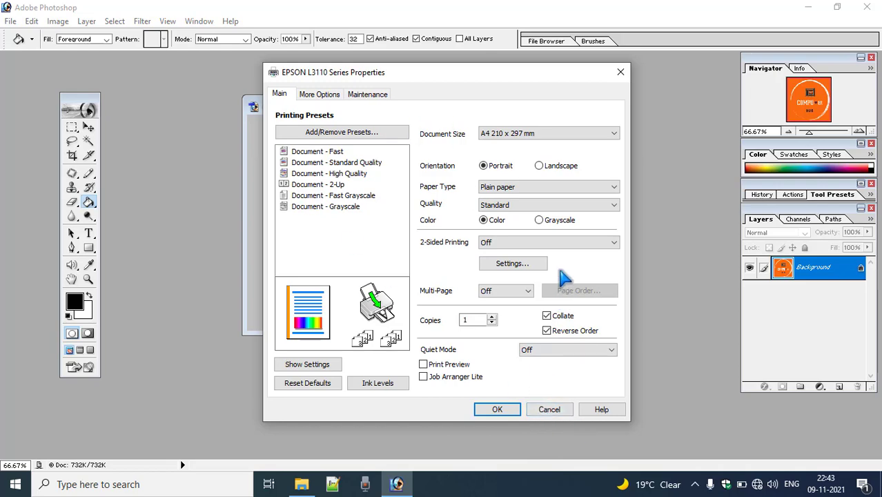
Close the printer properties and cancel Print without printing, returning to the File menu
left_click(550, 409)
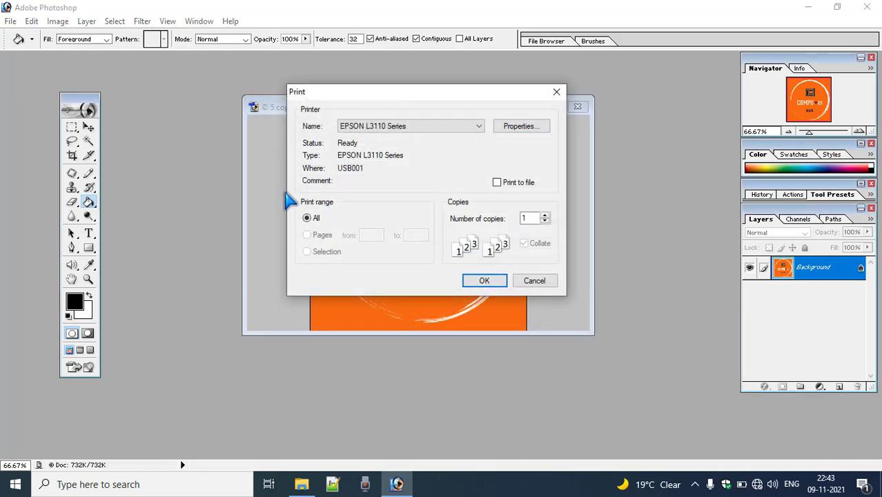
left_click(534, 281)
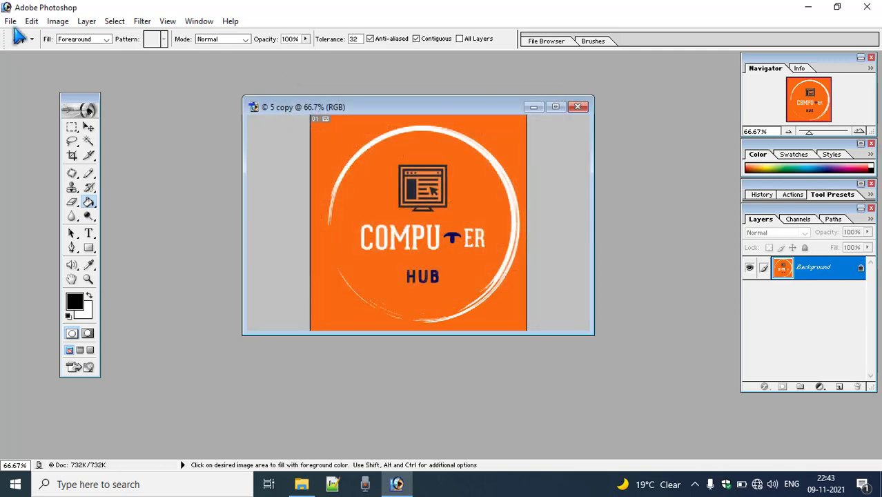
left_click(11, 20)
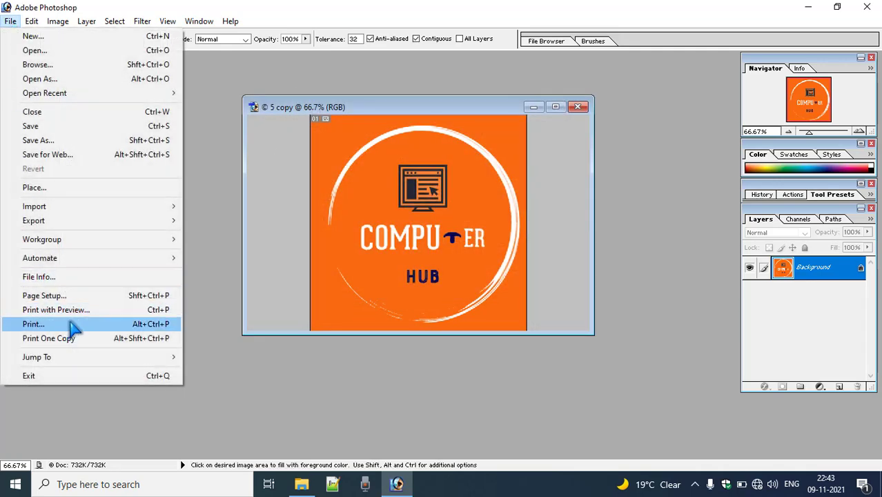
In Print with Preview, set a dark red (310505) page background and a 2-point border
left_click(111, 315)
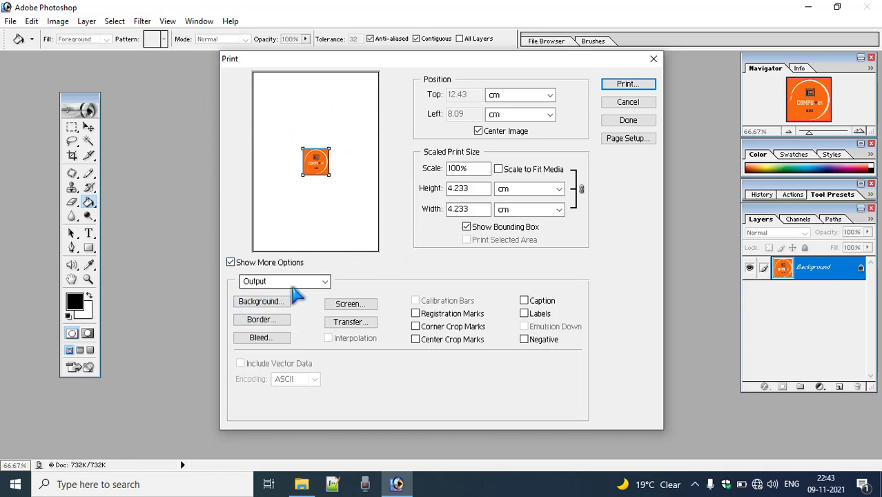
left_click(262, 302)
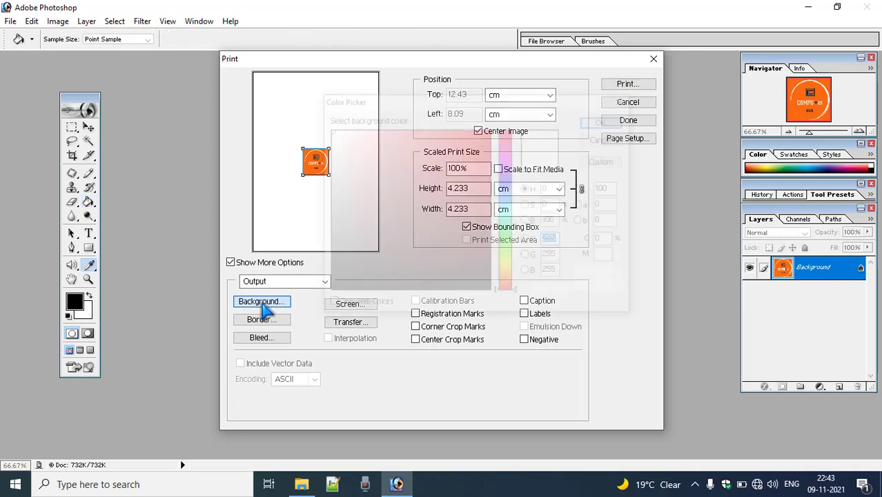
left_click(410, 198)
left_click(476, 261)
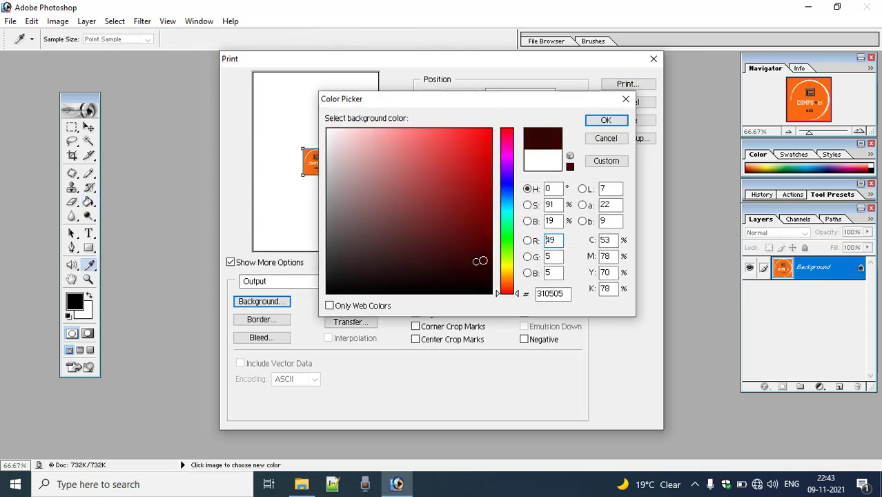
left_click(605, 120)
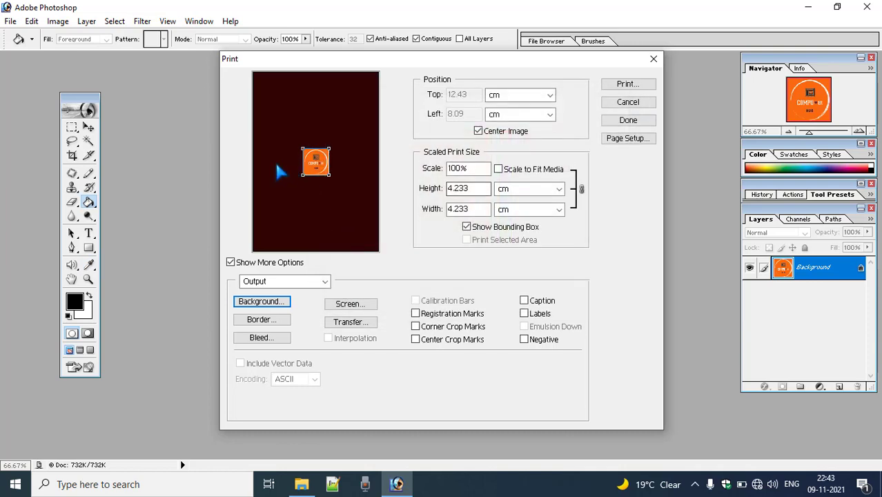
left_click(269, 321)
type("2")
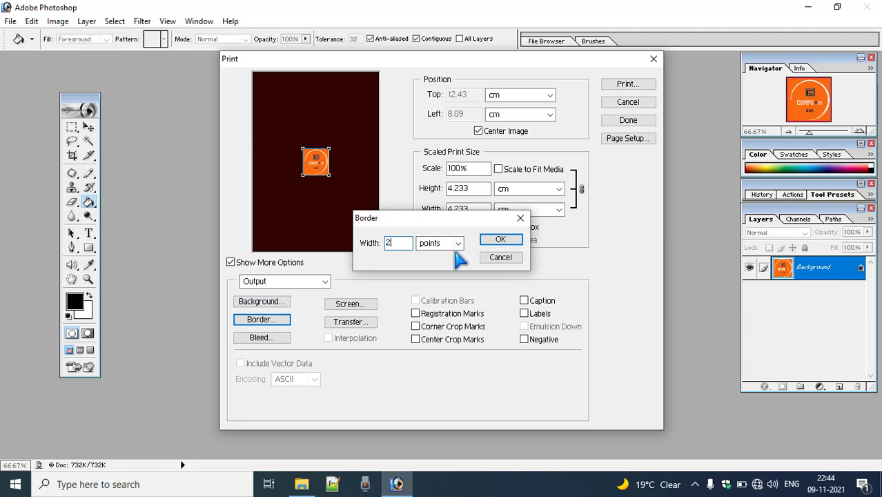
left_click(510, 246)
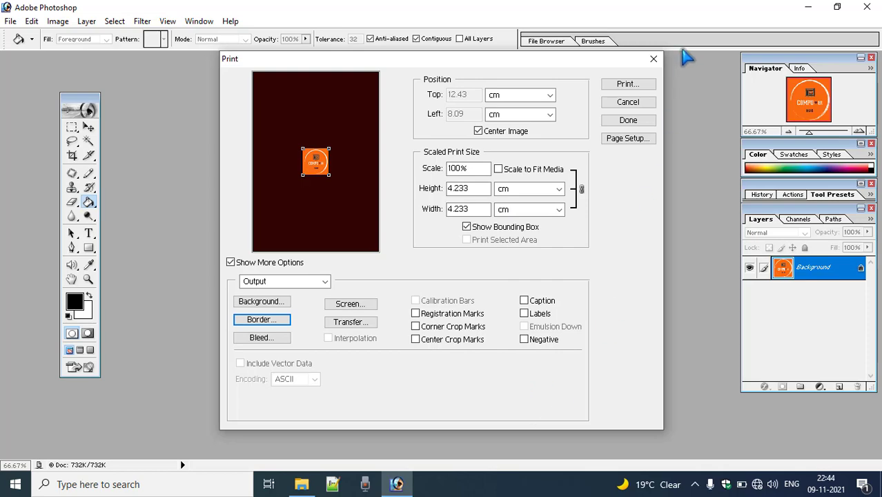
Cancel the Windows Print dialog, use Print One Copy, and dismiss the EPSON Not ready warning
left_click(626, 84)
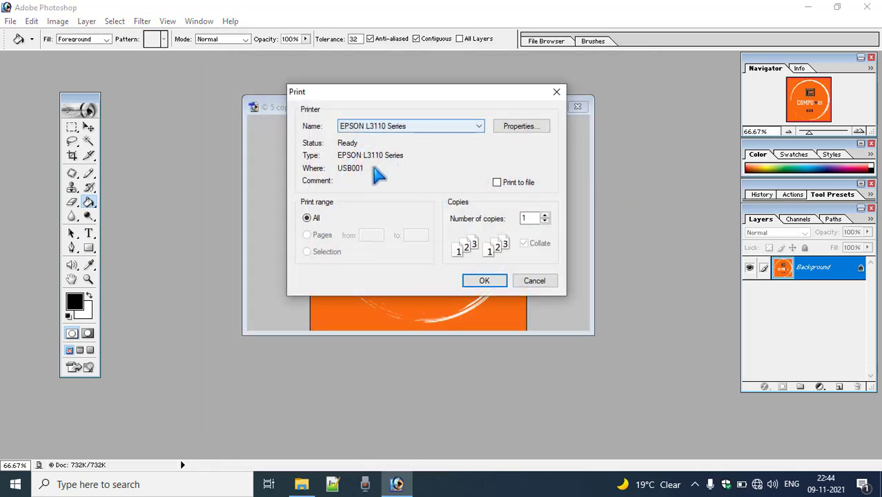
left_click(536, 283)
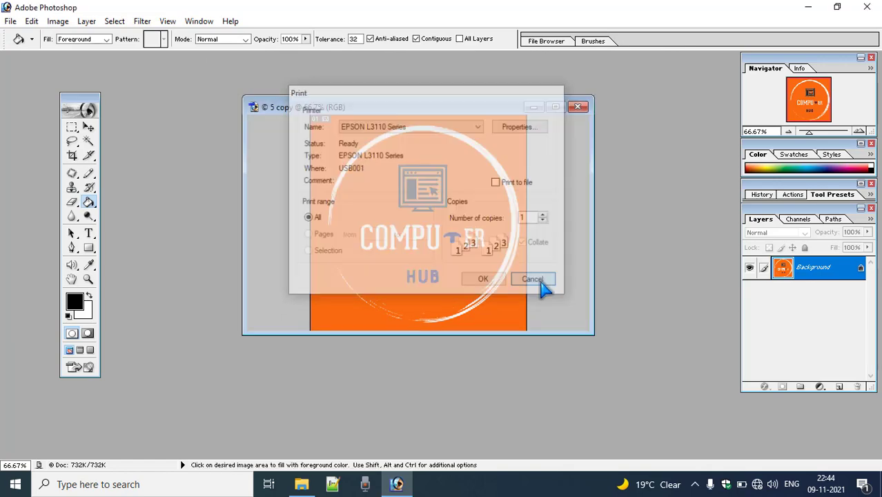
left_click(11, 22)
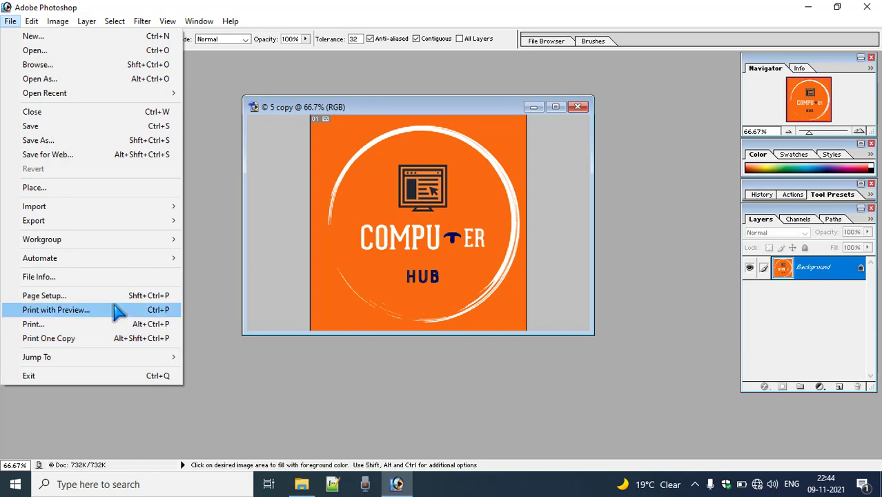
left_click(123, 343)
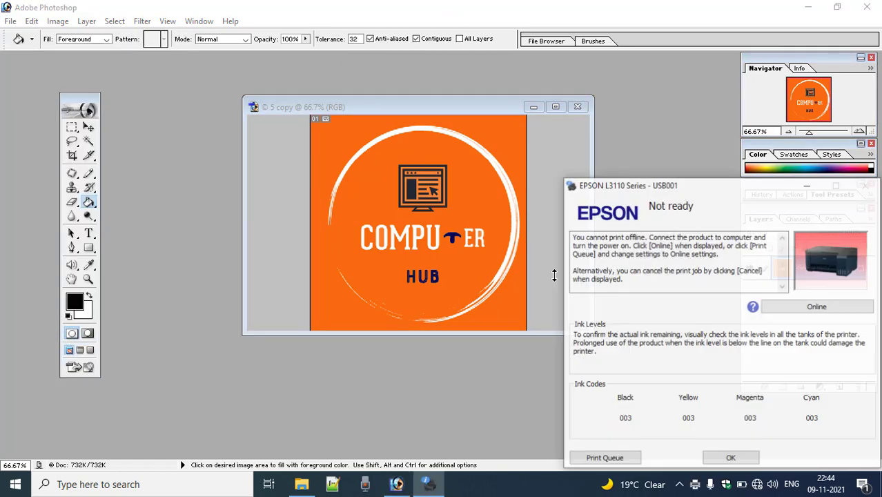
left_click_drag(700, 195, 529, 134)
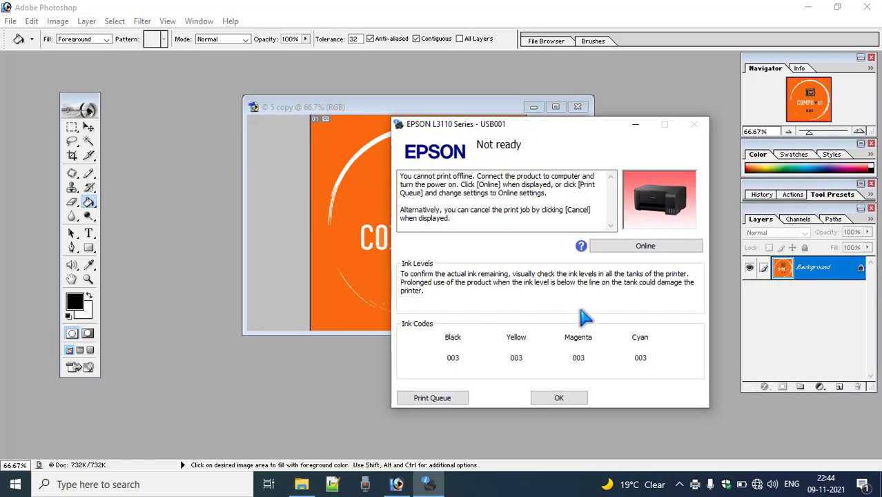
left_click(563, 399)
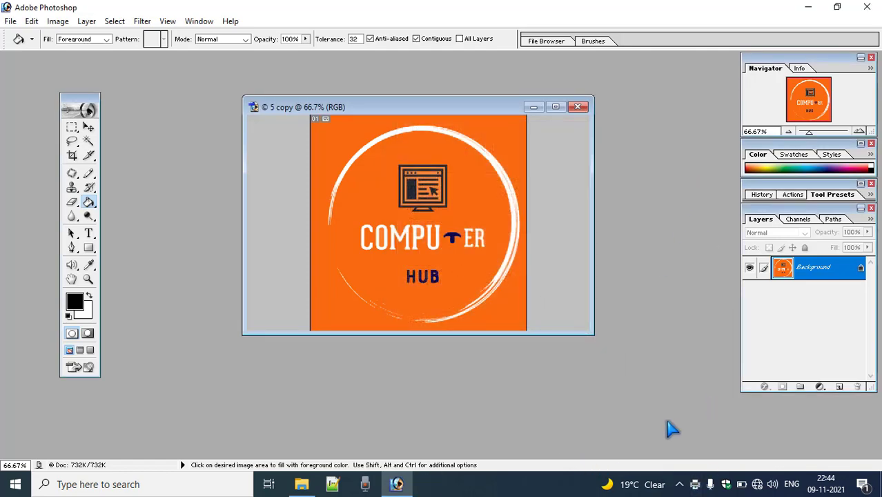
Launch Adobe ImageReady 7.0 from the Start menu and show the File menu's Jump To ImageReady option
left_click(11, 21)
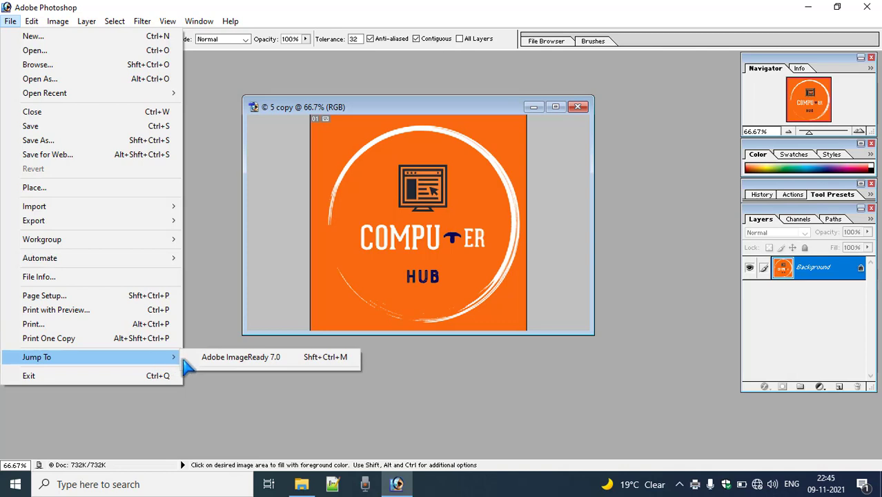
mouse_move(36, 357)
left_click(16, 485)
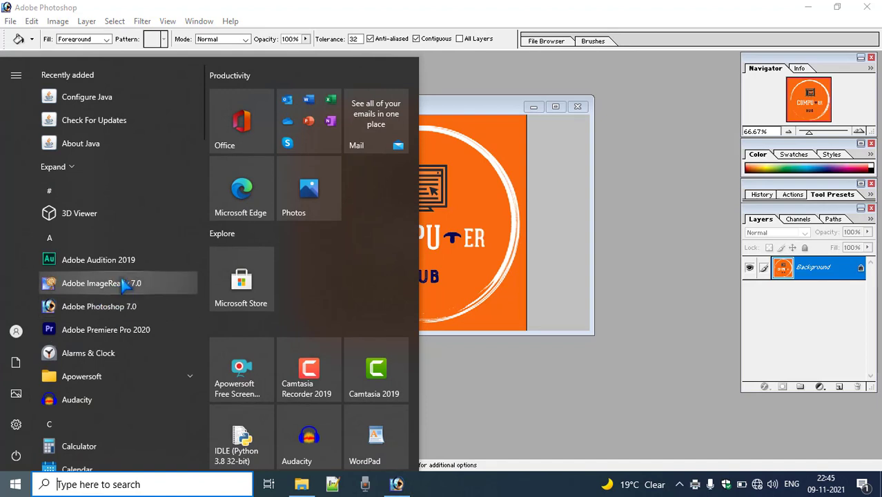
left_click(136, 288)
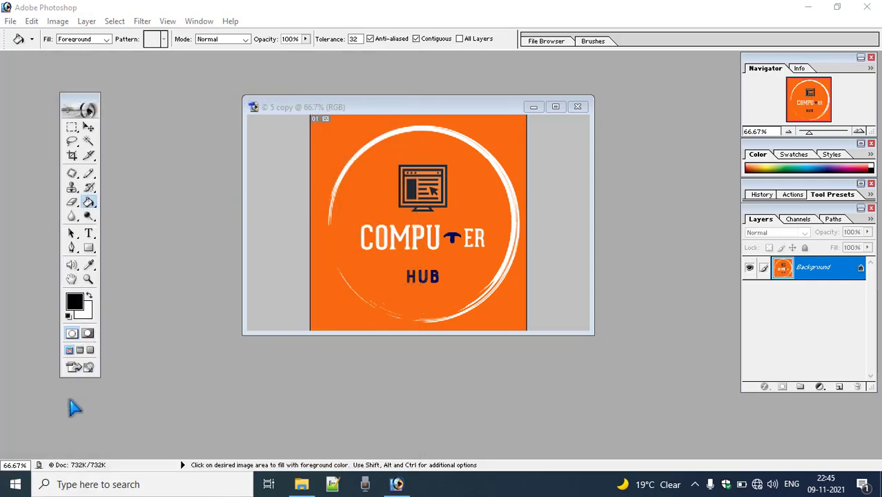
left_click(10, 21)
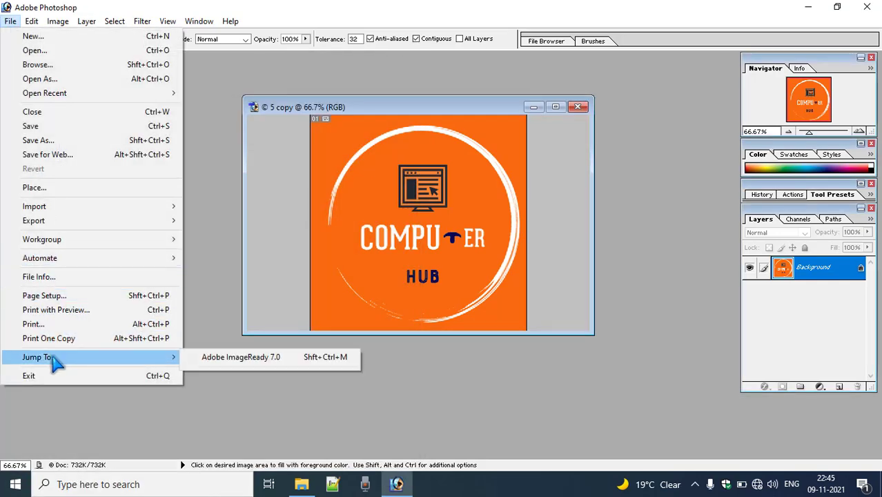
Send the logo to ImageReady as Untitled-1, then close it there and return to Photoshop
left_click(283, 363)
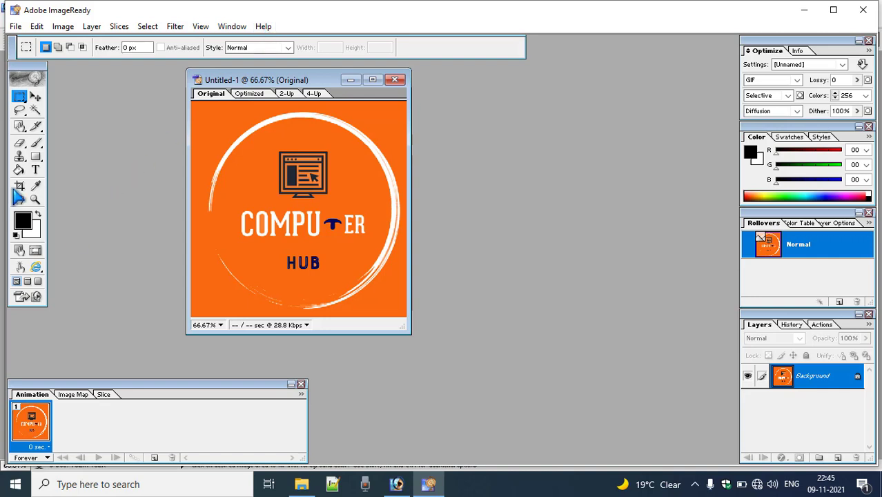
left_click(16, 26)
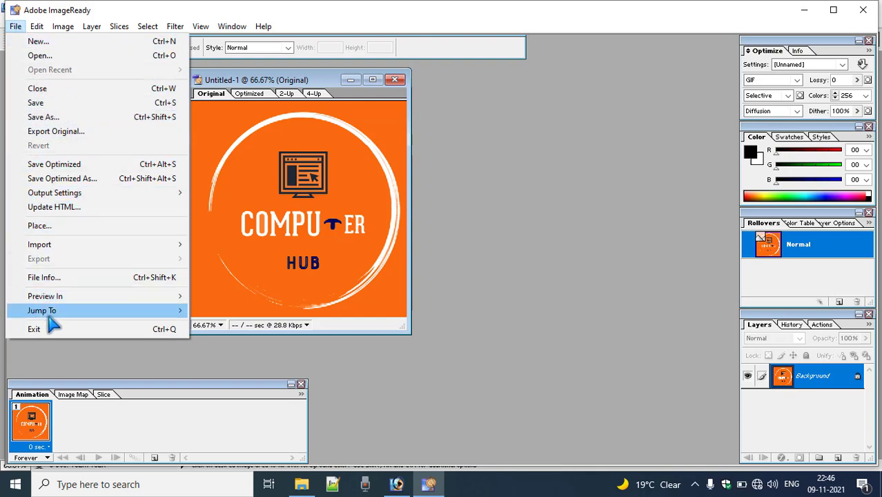
left_click(57, 88)
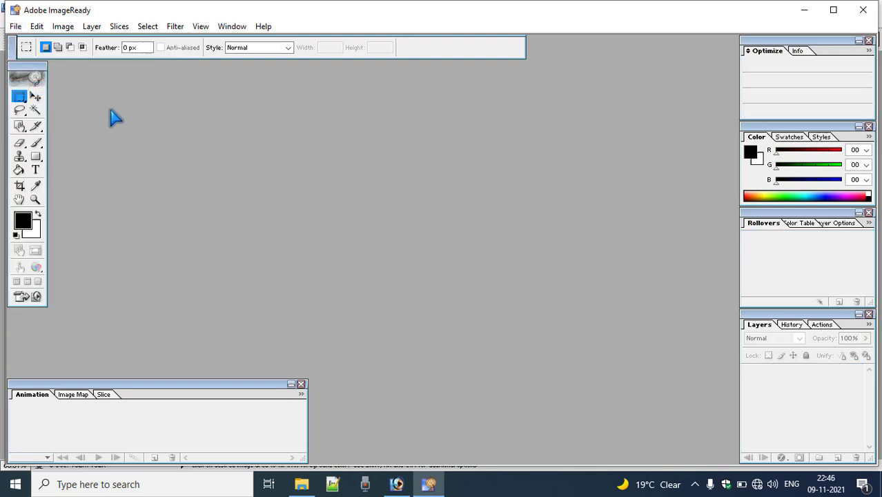
key("Tab")
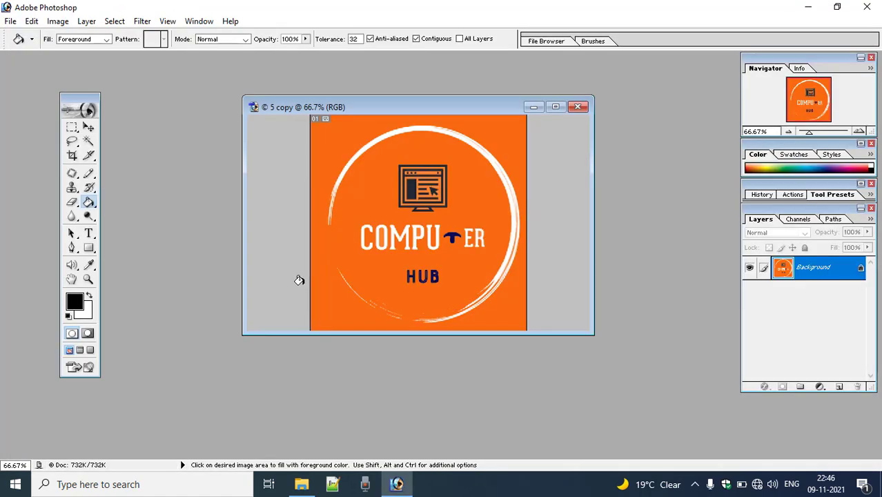
Shift the logo window left and list the import sources, including PDF Image and Annotations
left_click_drag(299, 110, 241, 110)
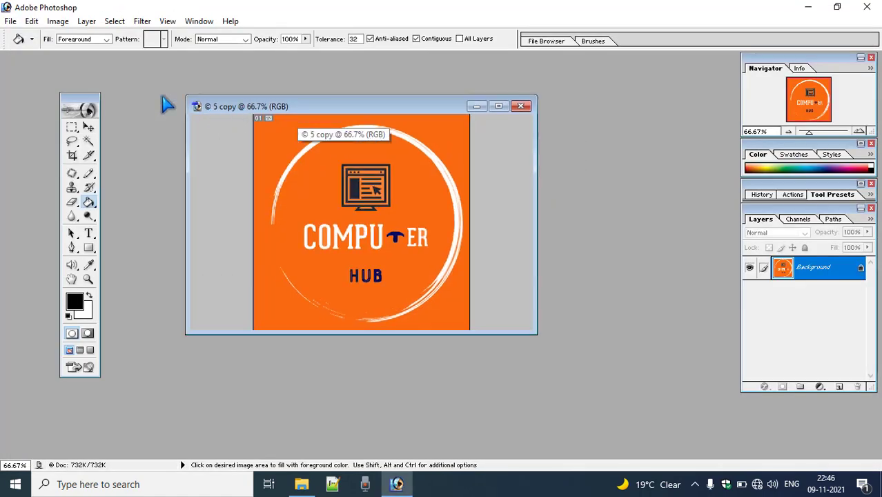
left_click(11, 22)
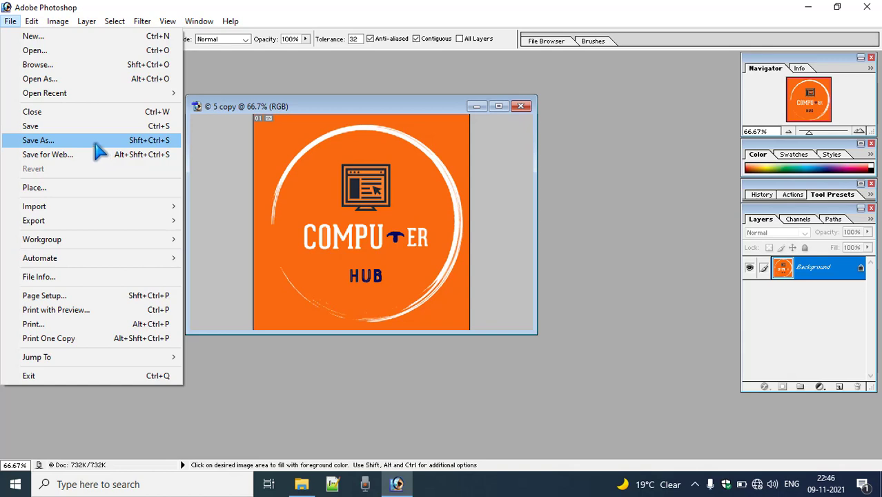
mouse_move(92, 206)
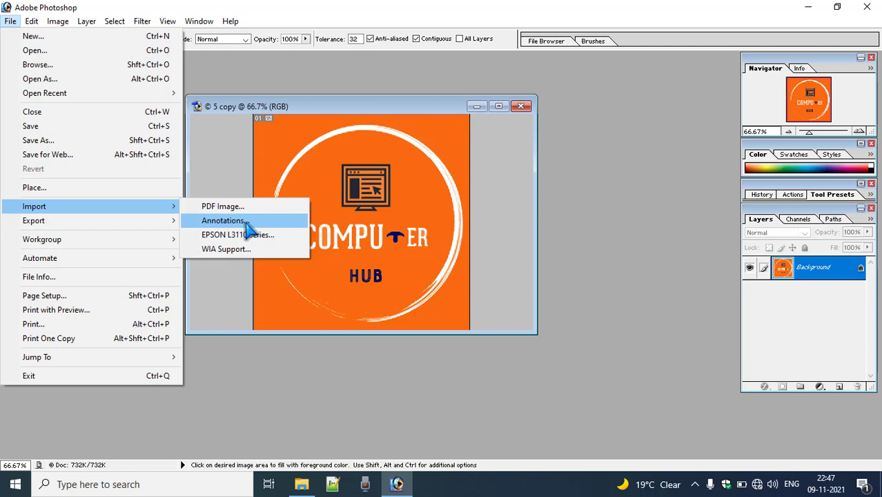
Close the logo without saving and create a new 576 × 720 Untitled-1 document
left_click(522, 107)
left_click(440, 190)
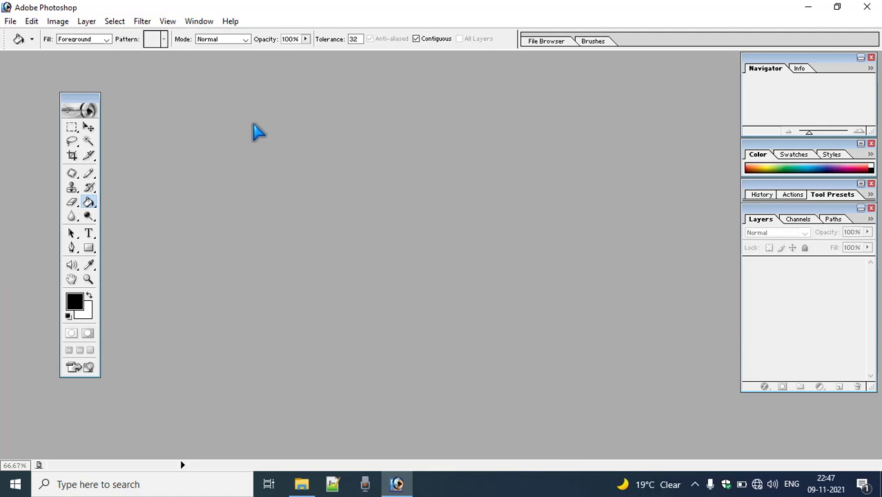
key("ctrl+n")
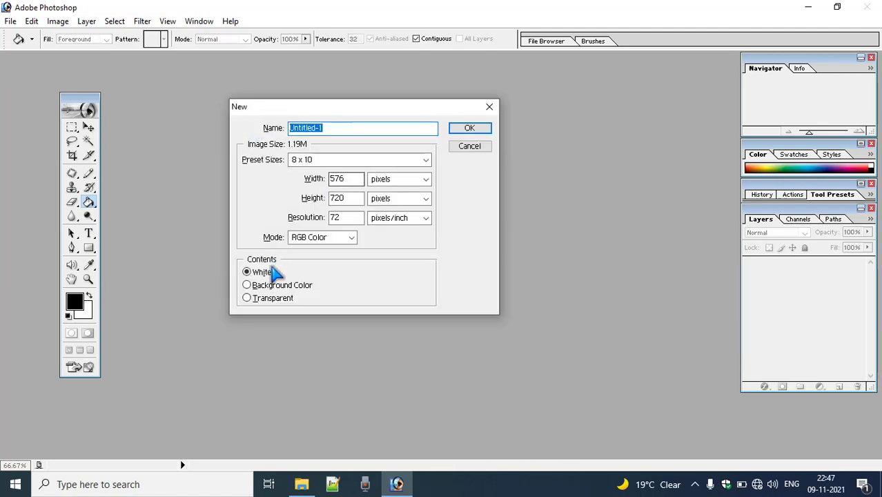
left_click(264, 287)
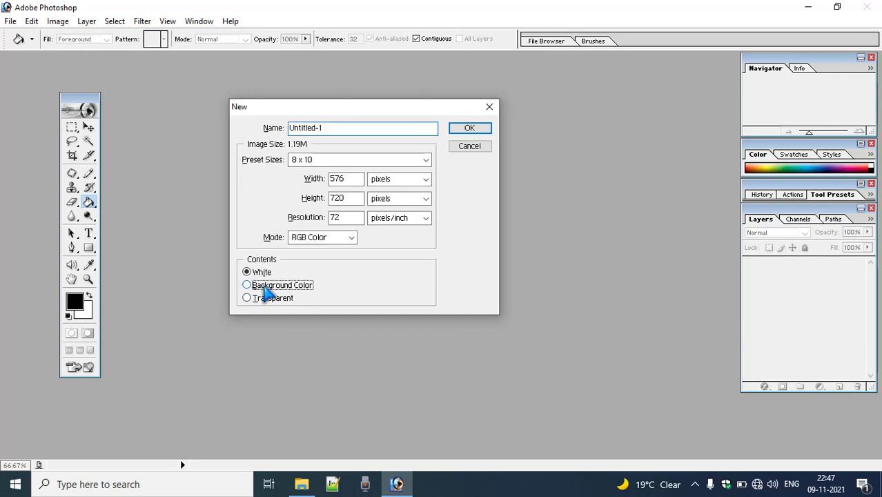
left_click(465, 131)
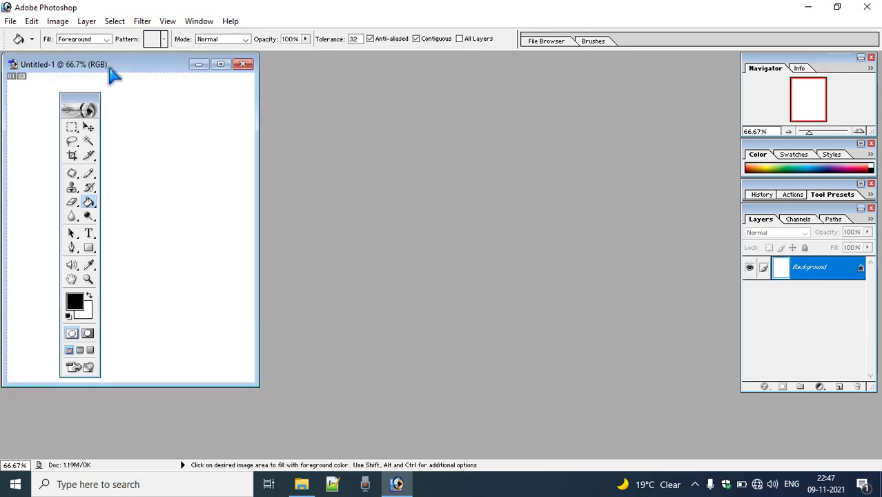
Fill the new canvas solid black with the Paint Bucket
left_click_drag(112, 72, 339, 71)
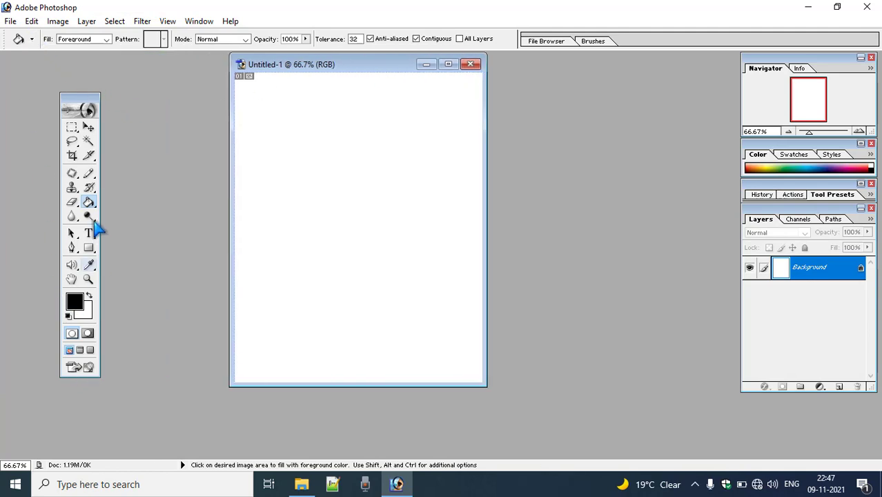
left_click(265, 196)
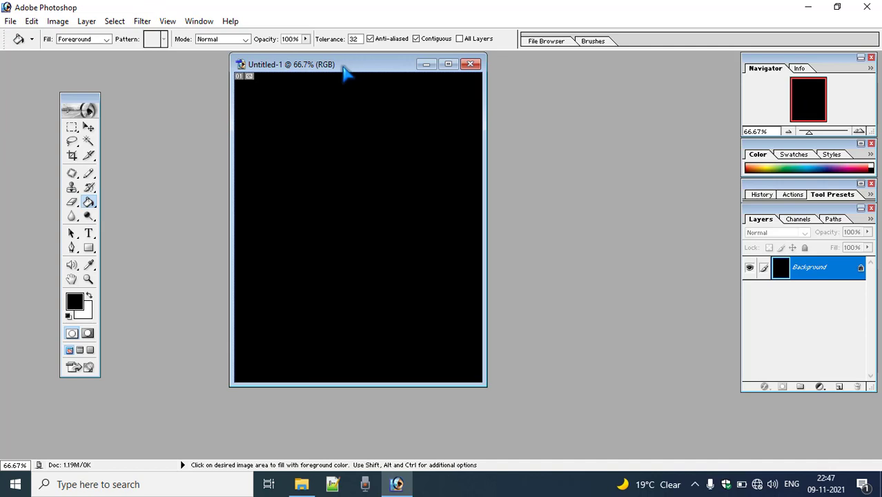
left_click_drag(343, 71, 353, 106)
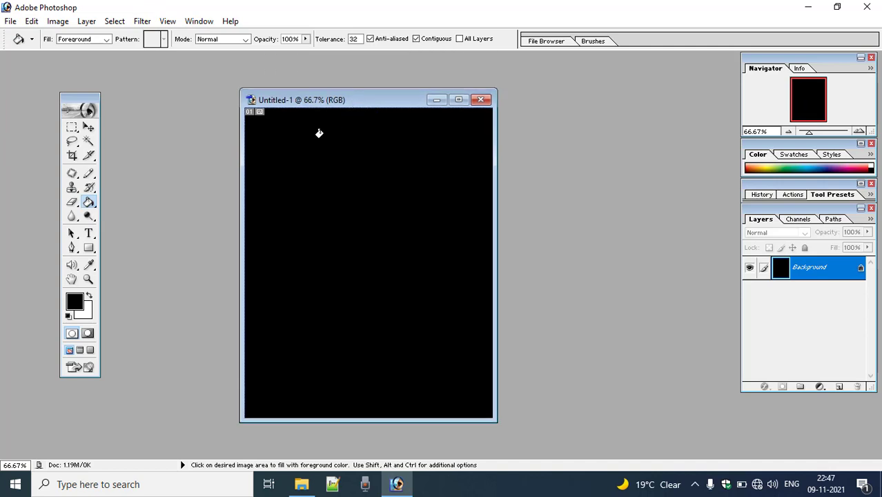
left_click(10, 22)
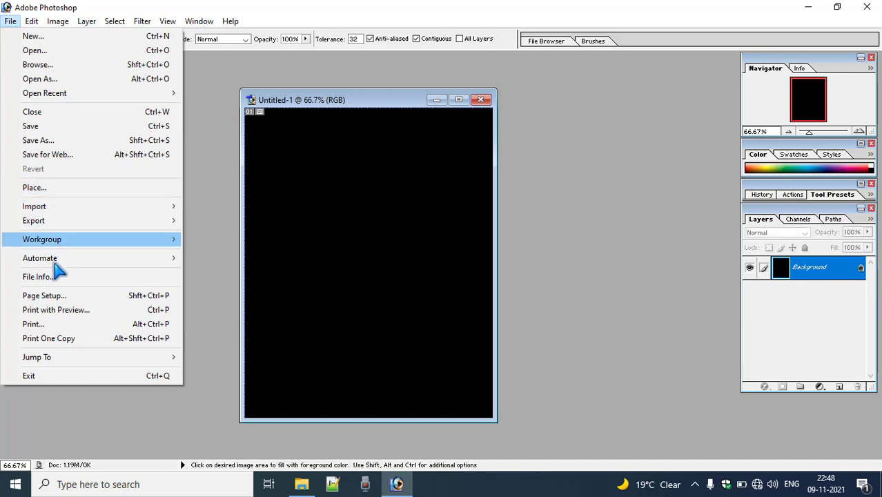
mouse_move(34, 207)
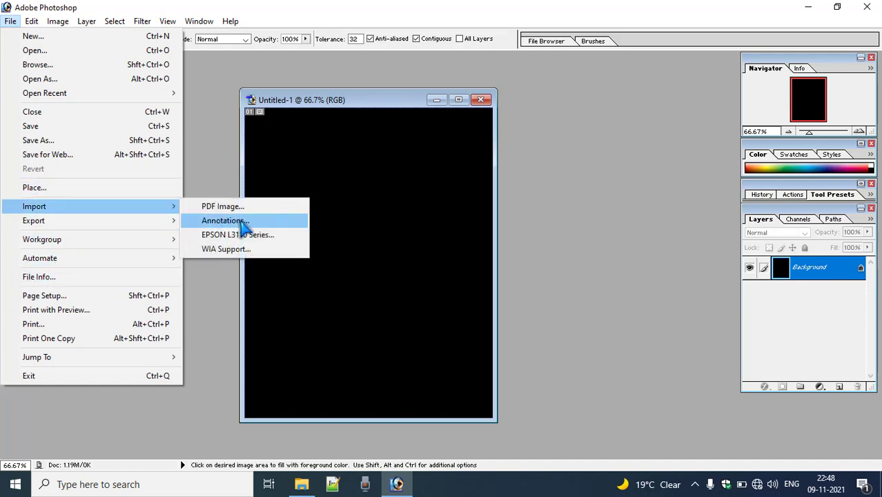
left_click(242, 221)
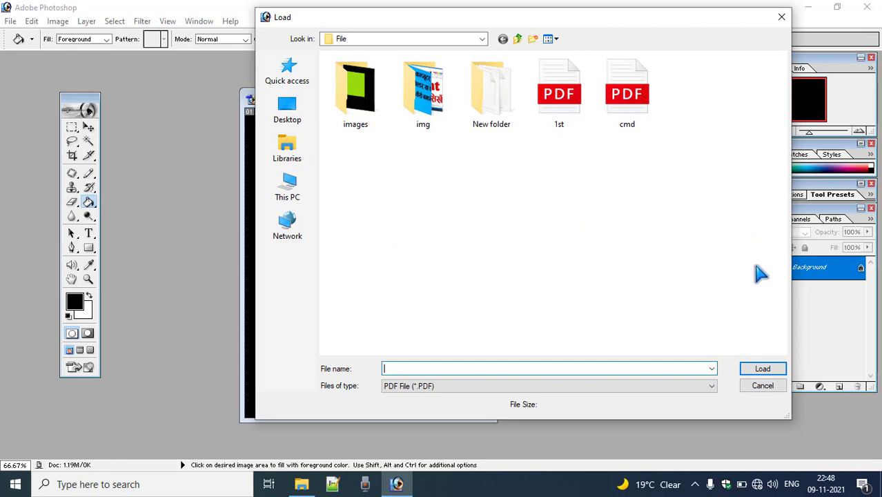
left_click(764, 388)
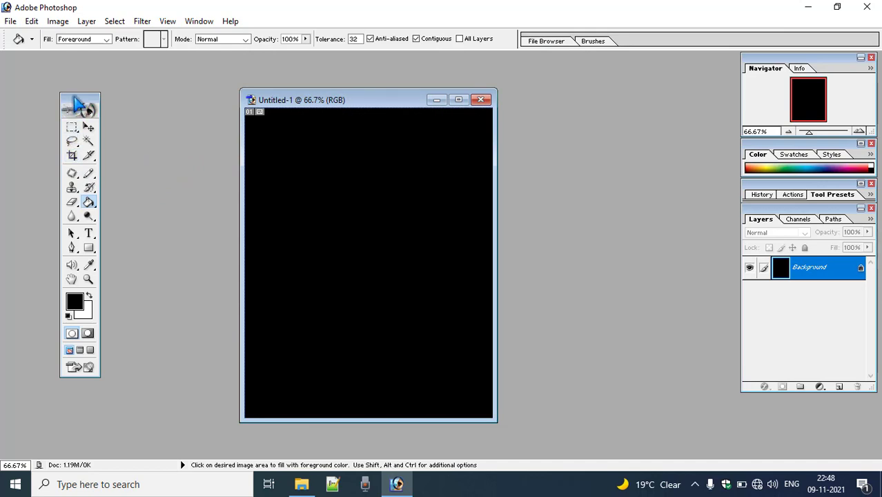
Add a first sticky note near the canvas top-left with the text 'dfasdfsadf'
left_click(71, 266)
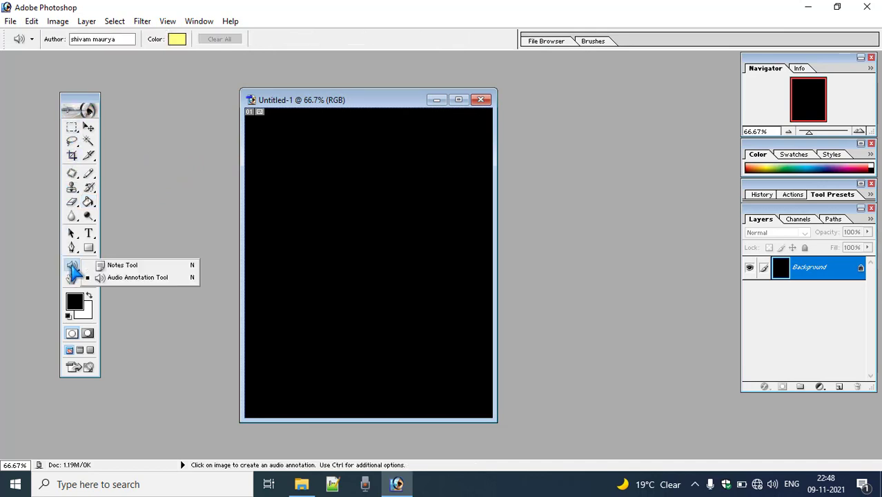
left_click(138, 264)
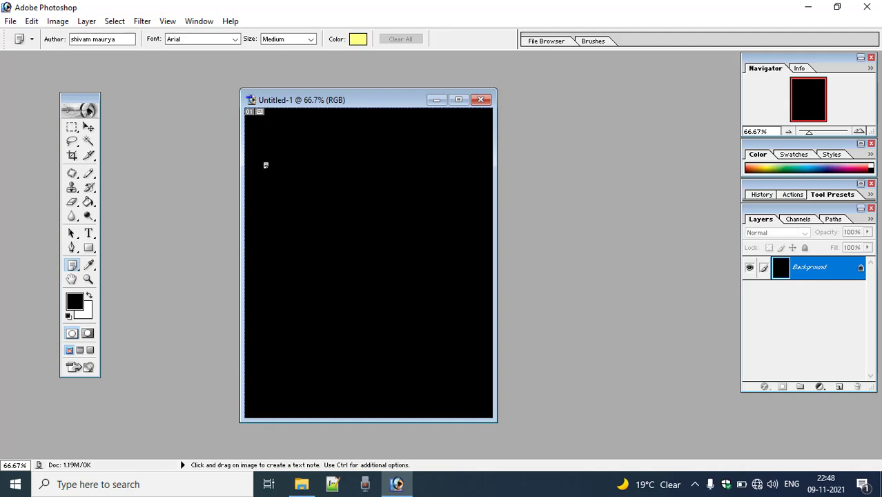
left_click_drag(310, 202, 308, 201)
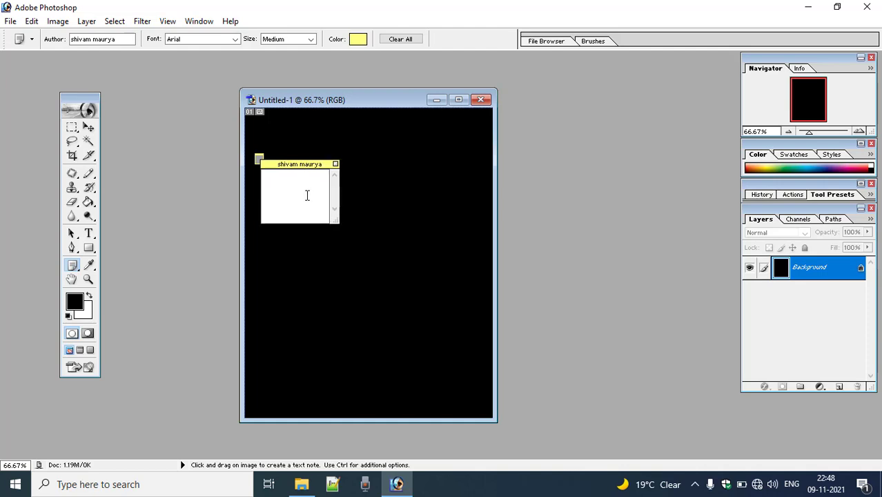
key("h")
key("v")
key("m")
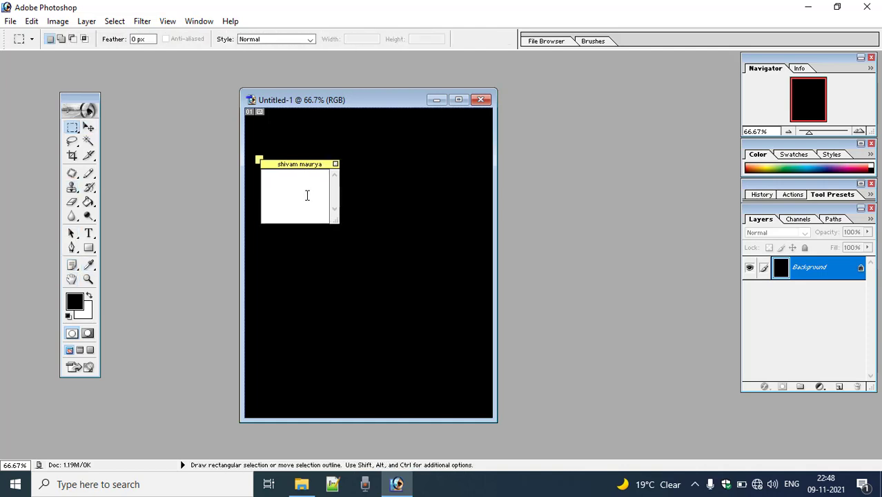
key("n")
left_click(291, 183)
type("dfasdfsadf")
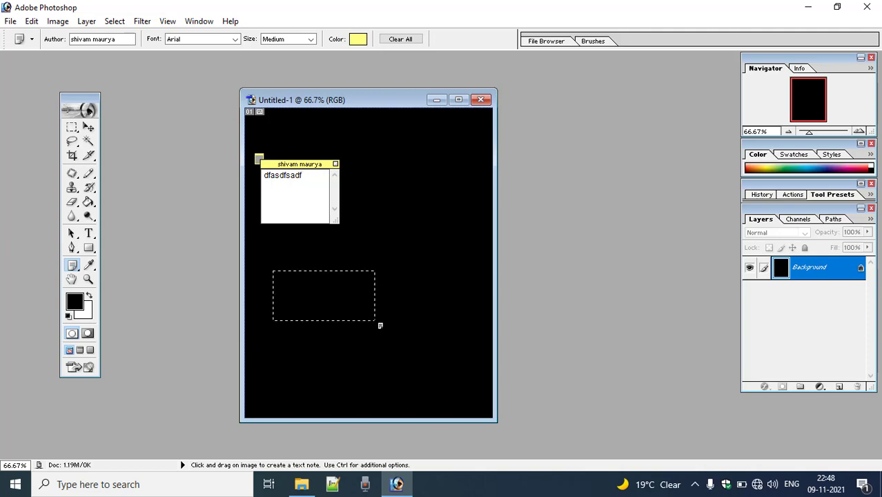
Add three more notes: one reading 'vam' lower down, one upper right, one lower right
left_click_drag(380, 325, 380, 325)
type("shi")
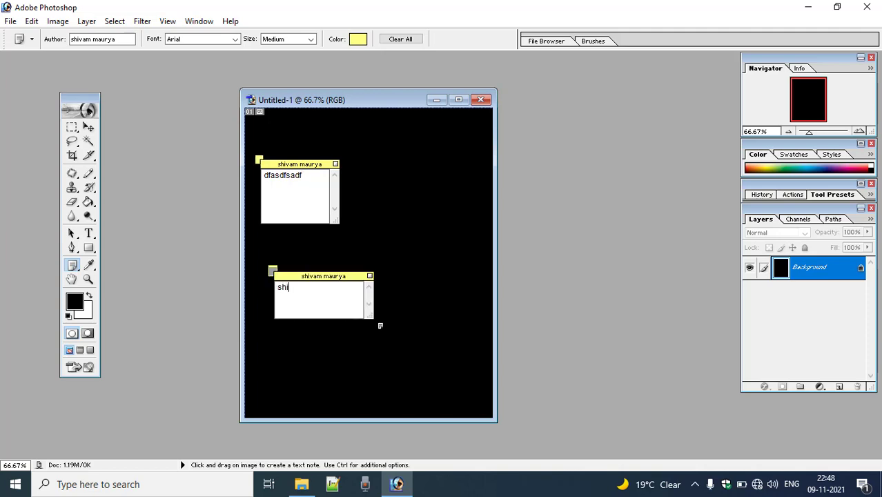
type("vam")
left_click_drag(410, 200, 452, 227)
type("shivdf gsdg")
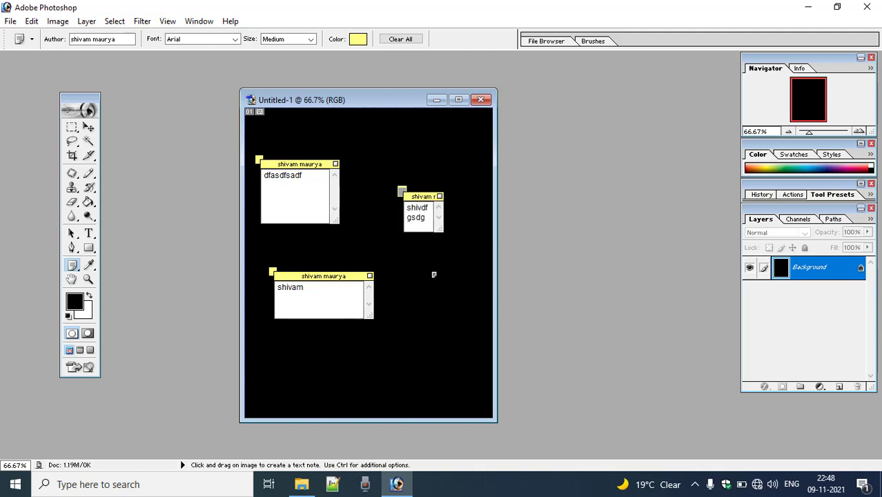
left_click_drag(469, 321, 425, 267)
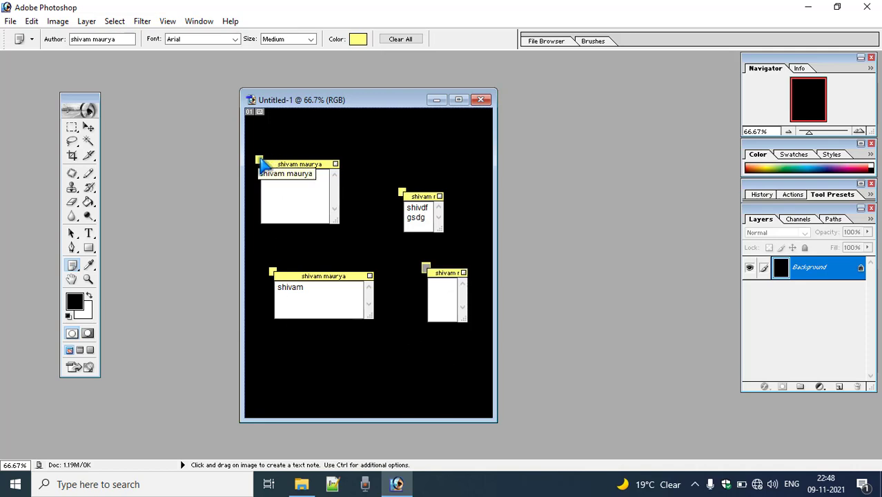
Close all four notes down to small note icons
right_click(262, 162)
left_click(289, 211)
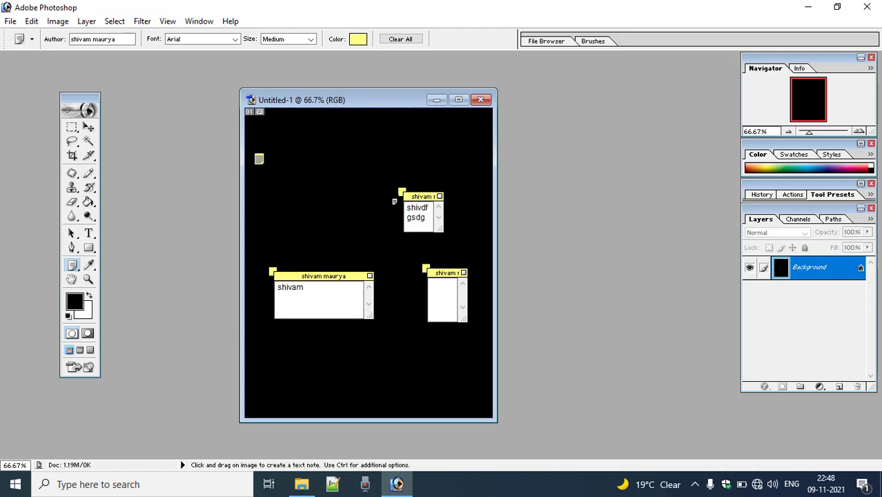
right_click(405, 194)
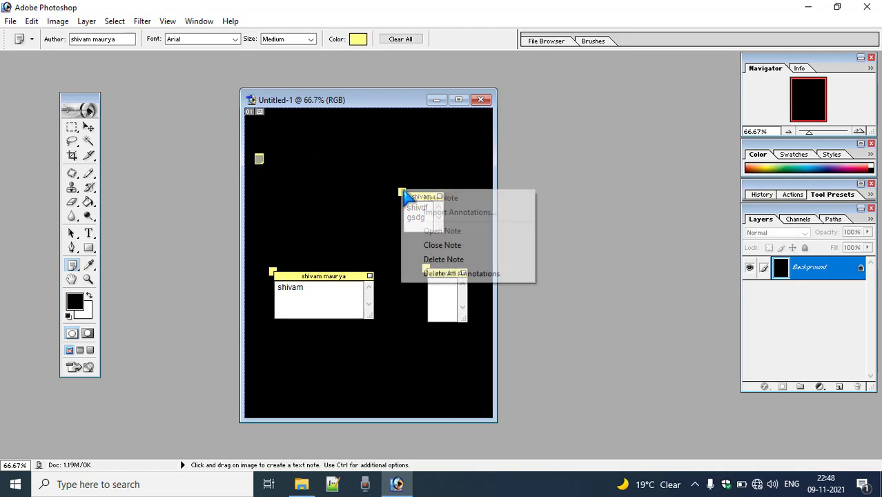
left_click(442, 246)
right_click(431, 274)
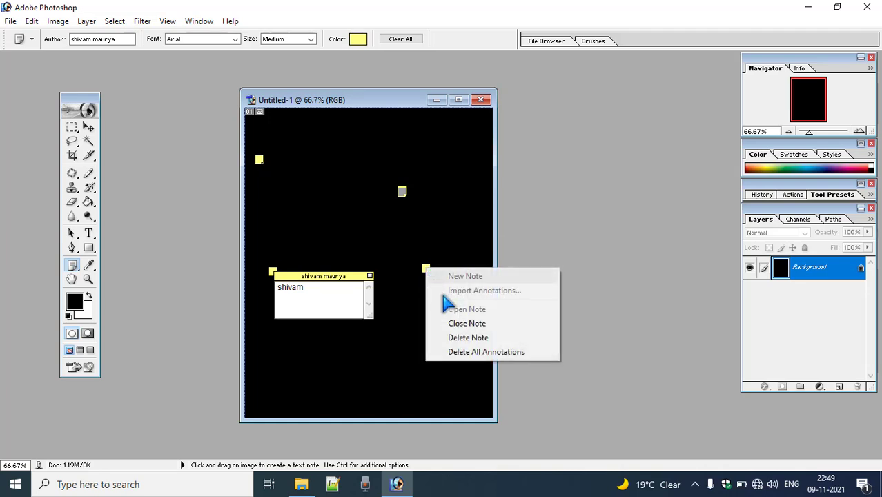
left_click(443, 323)
right_click(273, 273)
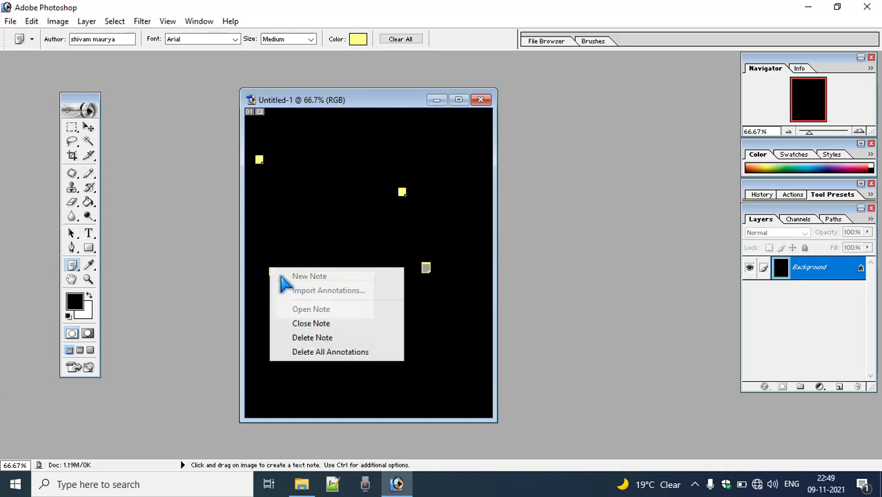
left_click(319, 326)
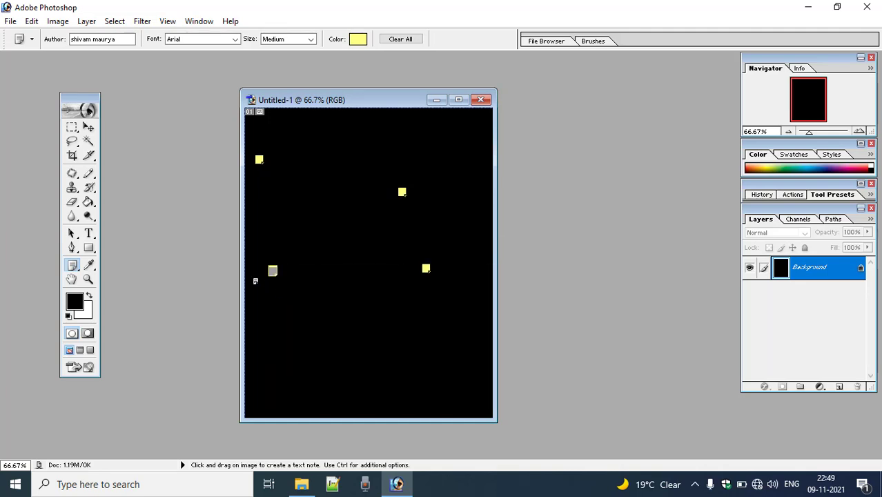
left_click(72, 268)
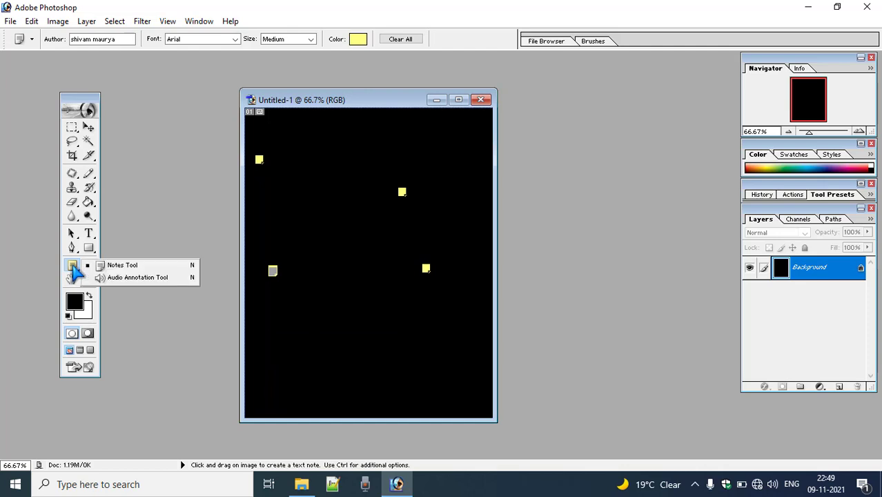
Record a voice note as an audio annotation on the black canvas beside the note icons
left_click(145, 277)
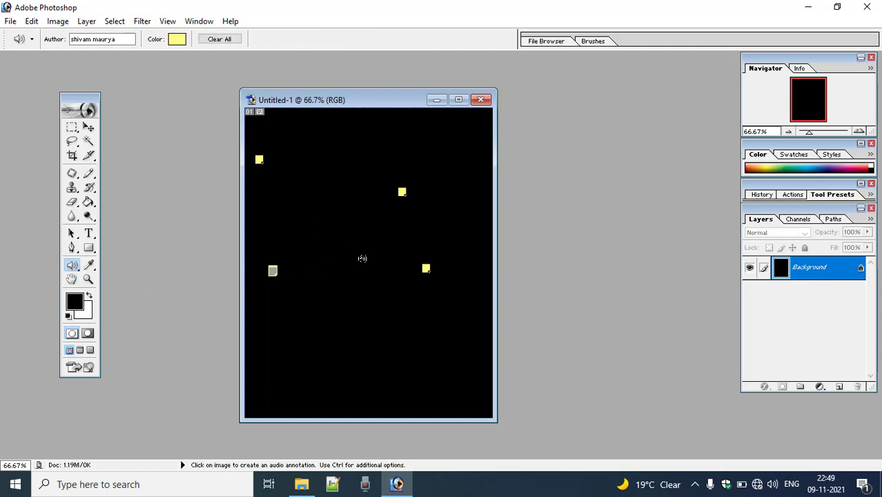
left_click(380, 270)
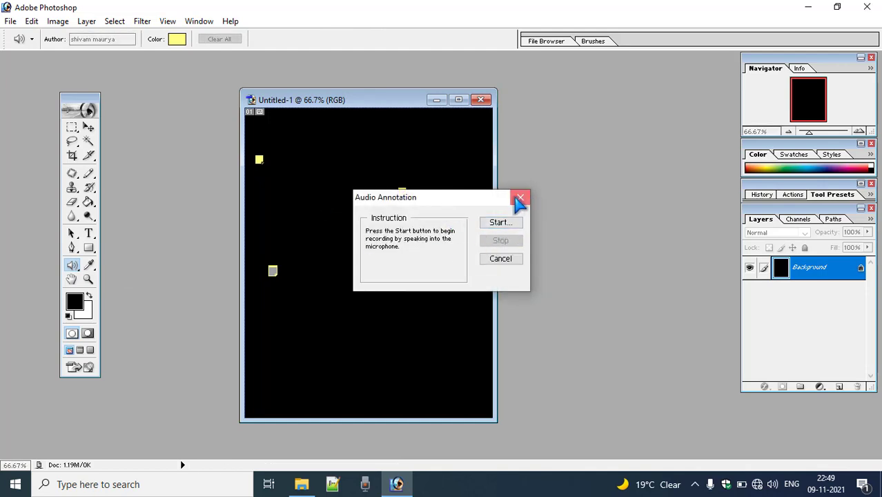
left_click(521, 198)
left_click(327, 225)
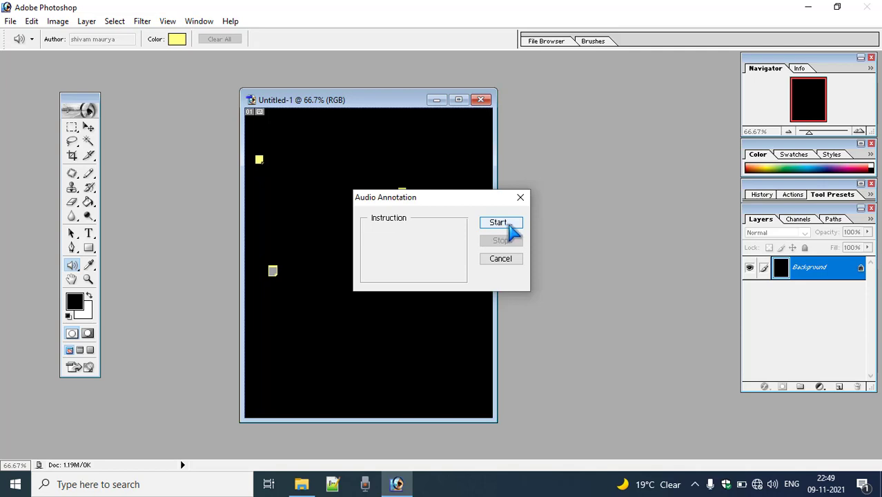
left_click(507, 221)
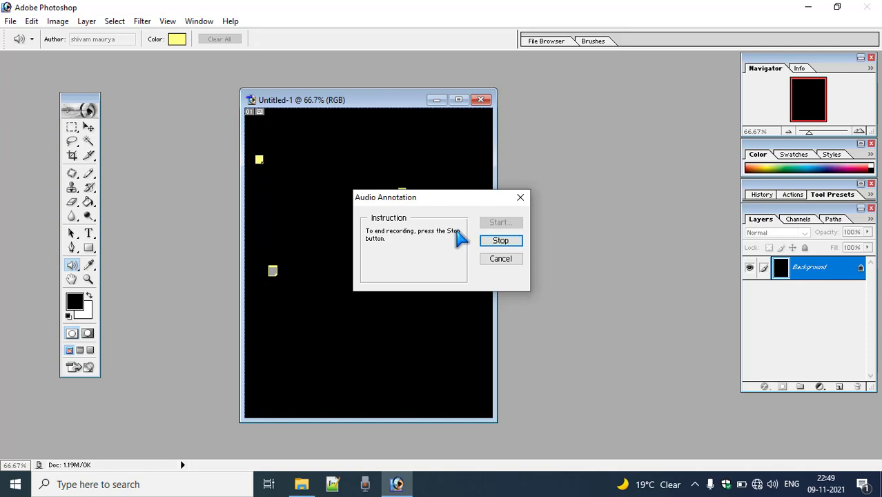
left_click(501, 240)
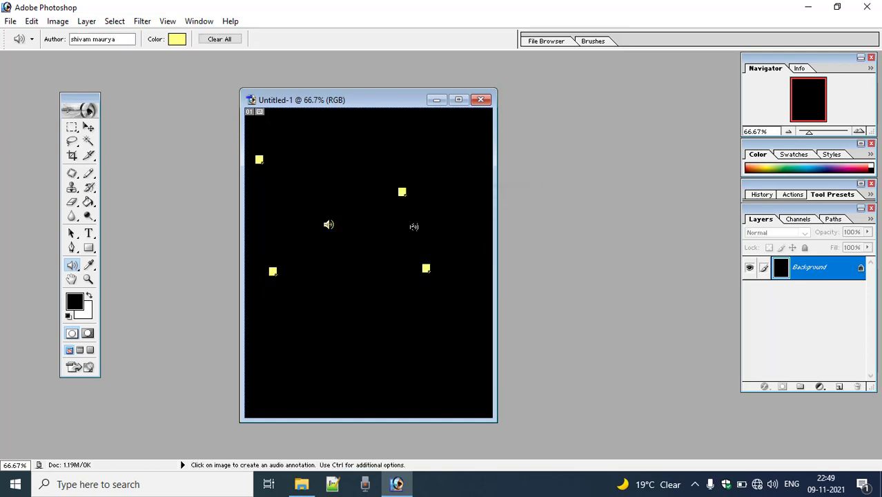
left_click_drag(355, 96, 337, 89)
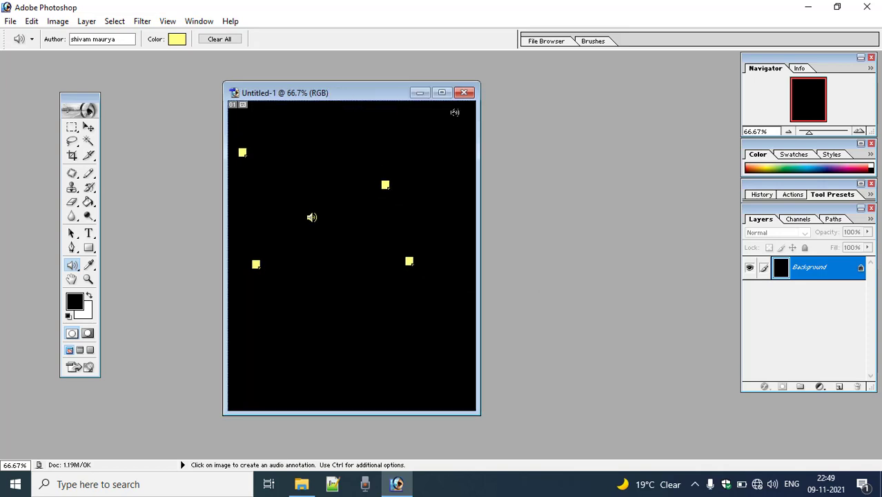
Save the canvas as Photoshop PDF 'ANN' with annotations included, then close it
left_click(10, 21)
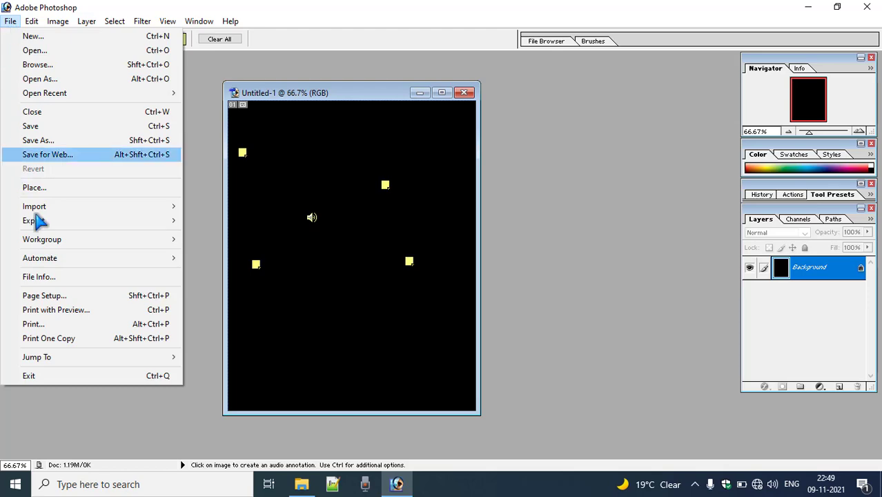
left_click(37, 126)
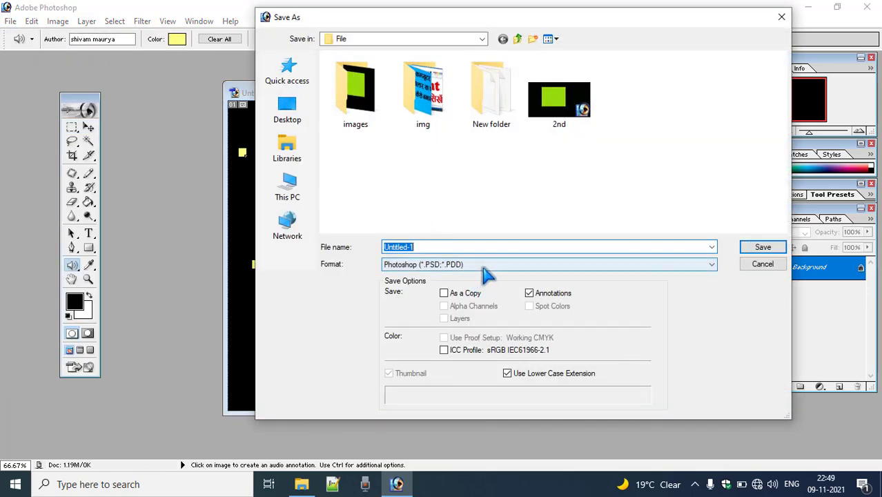
left_click(499, 266)
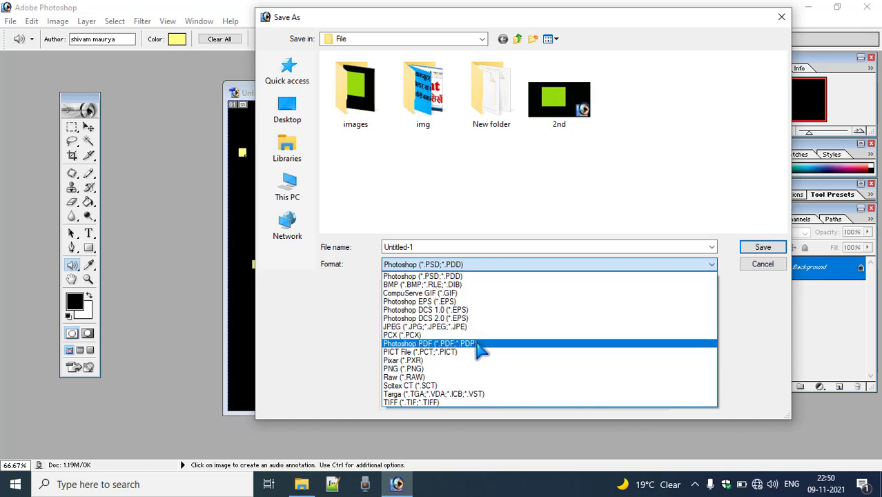
left_click(481, 344)
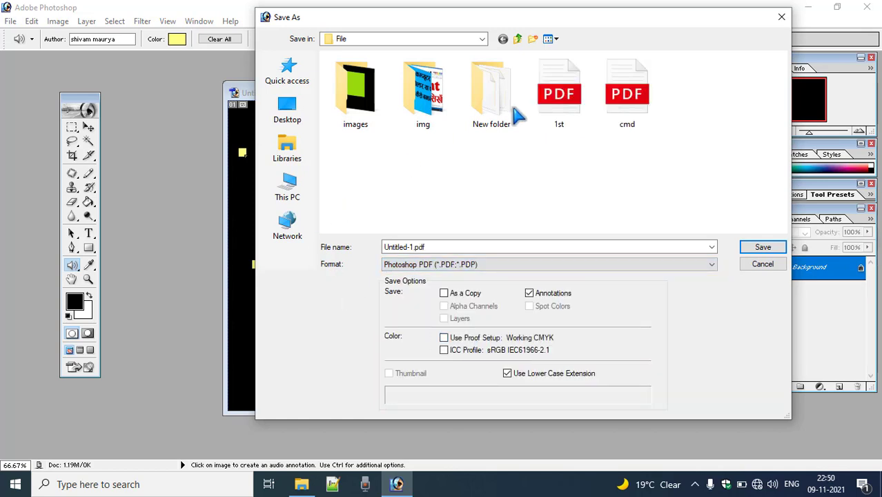
double_click(474, 246)
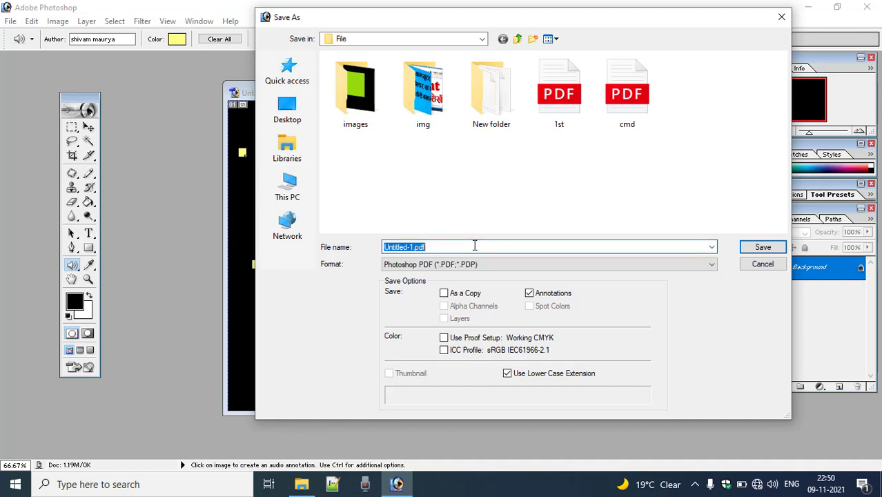
type("ANN")
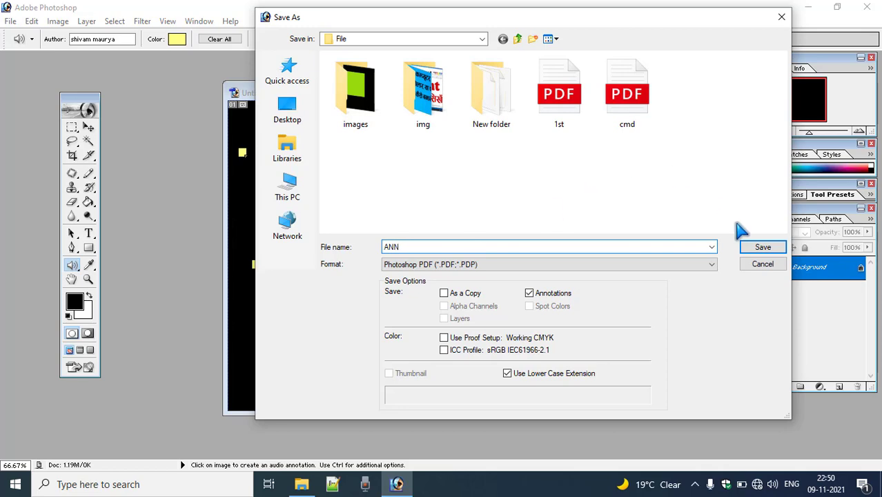
left_click(765, 248)
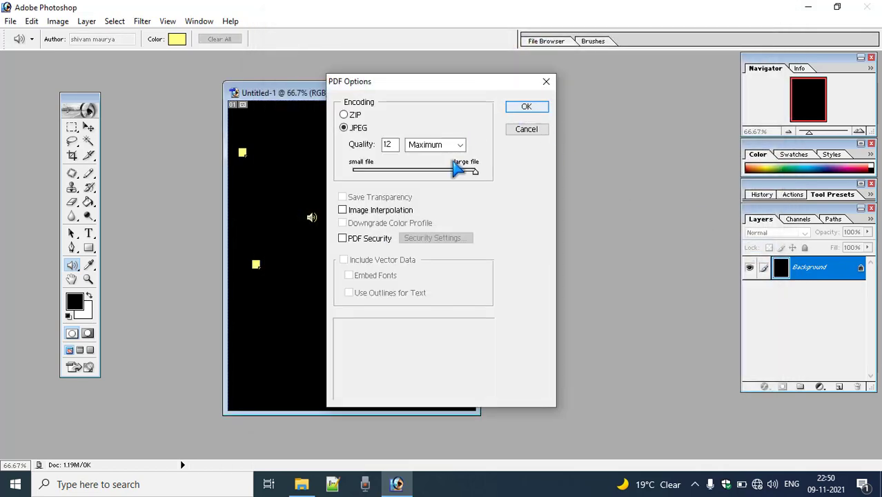
left_click(525, 108)
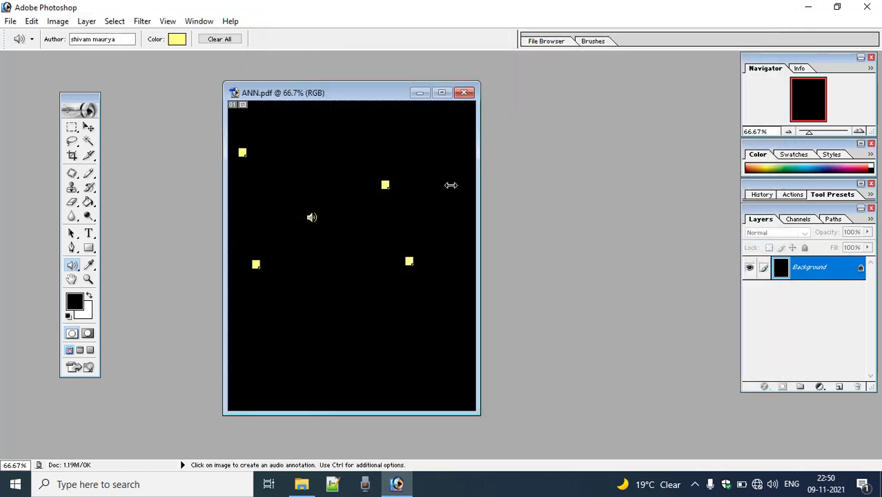
left_click(464, 94)
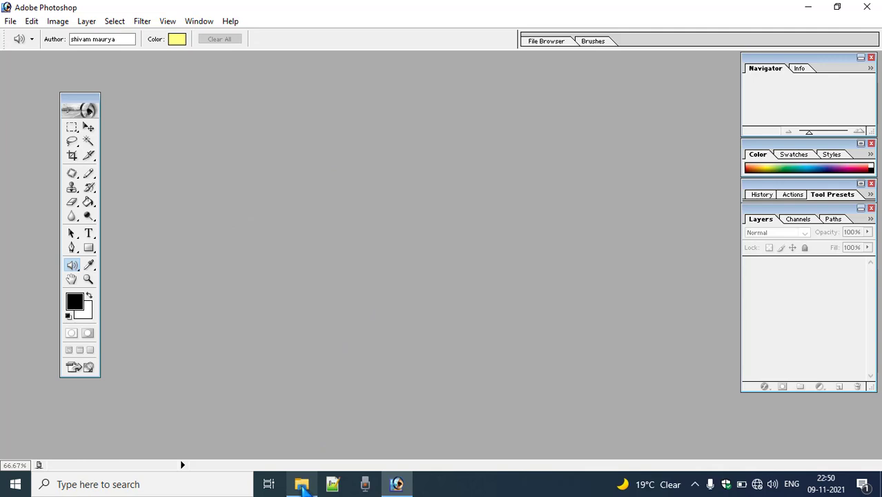
mouse_move(301, 484)
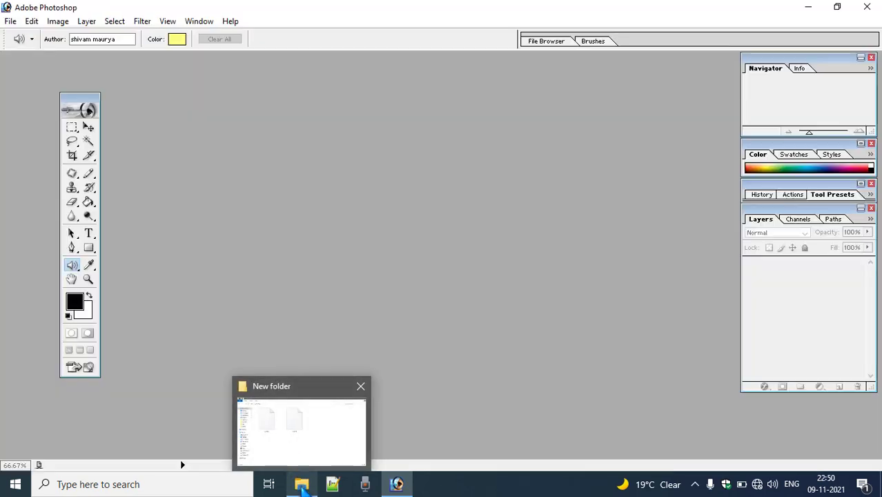
Confirm ANN.pdf in File Explorer's File folder, then switch back to Photoshop
left_click(303, 449)
left_click(11, 43)
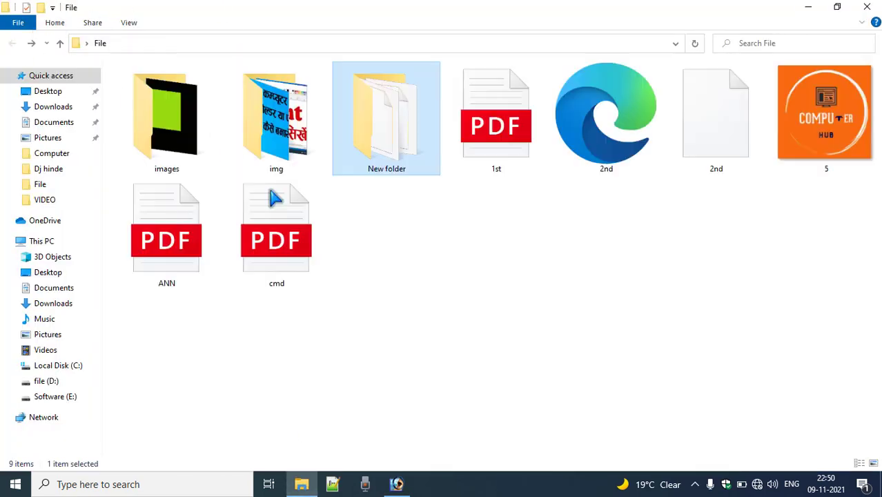
left_click(494, 282)
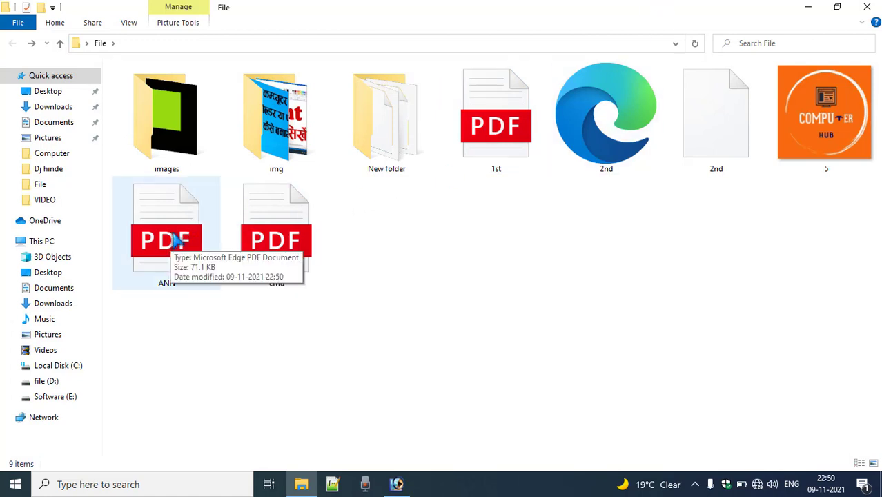
left_click(397, 484)
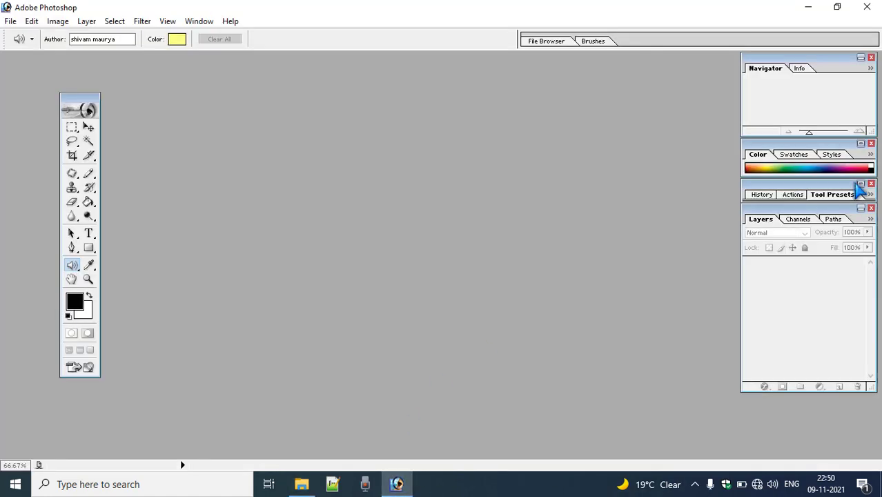
Create a new white 576 × 720 Untitled-1 document and centre its window
left_click(10, 20)
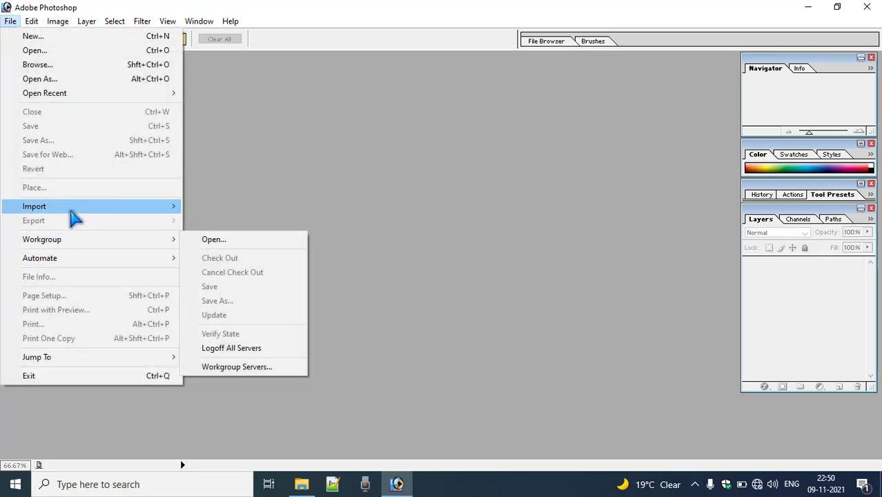
mouse_move(34, 206)
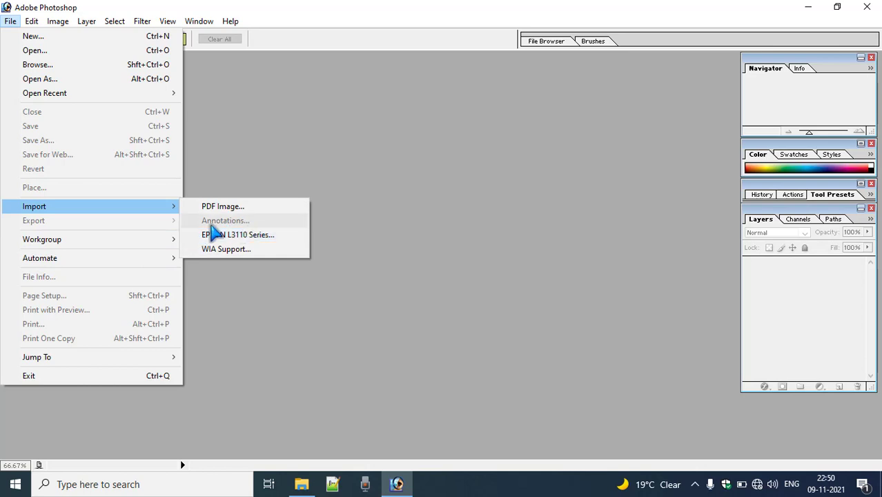
left_click(446, 201)
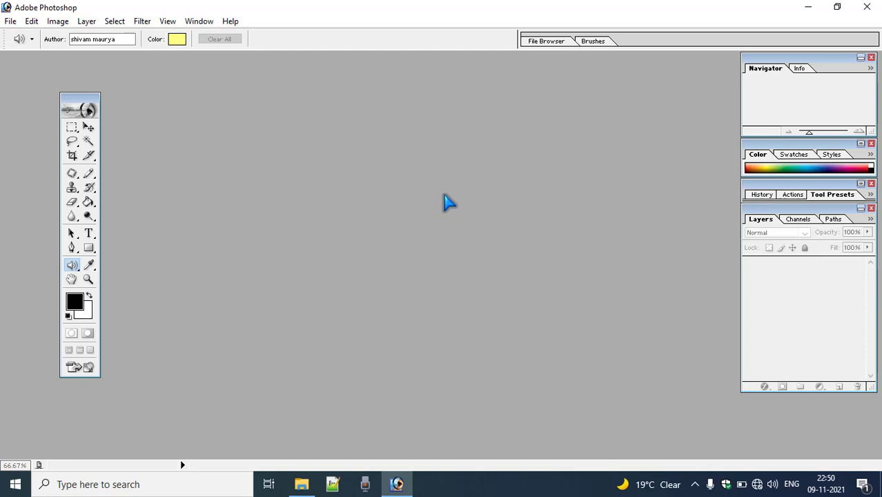
key("ctrl+n")
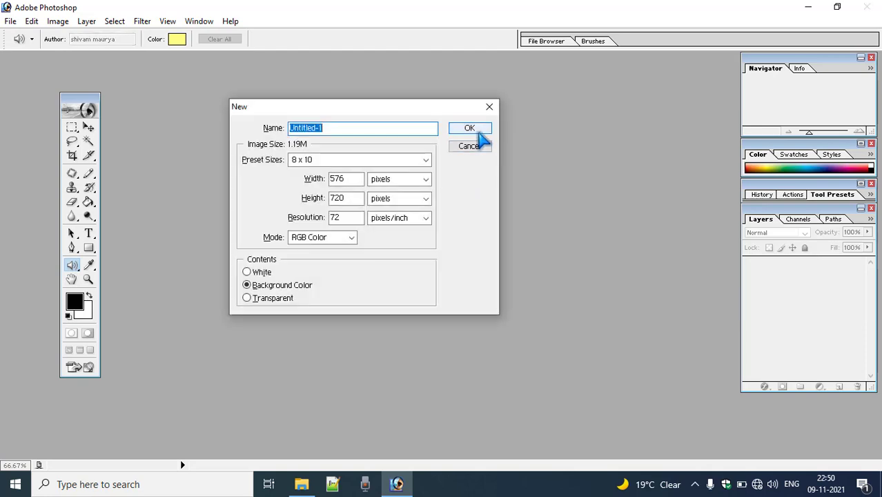
left_click(474, 130)
left_click_drag(138, 65, 375, 61)
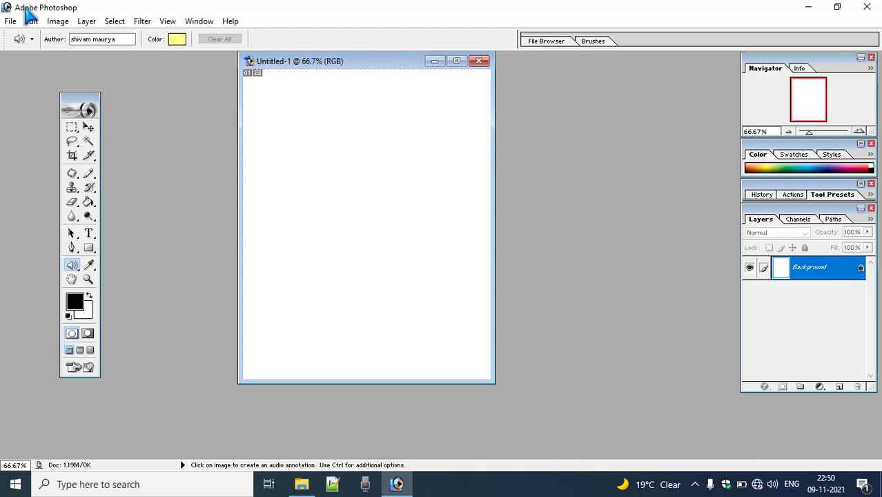
left_click(88, 131)
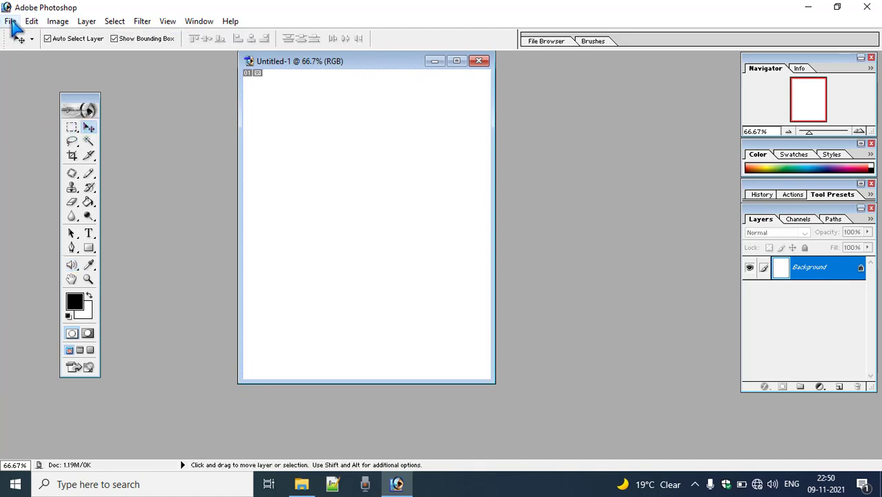
Import the annotations from ANN.pdf into the new document
left_click(11, 20)
mouse_move(33, 206)
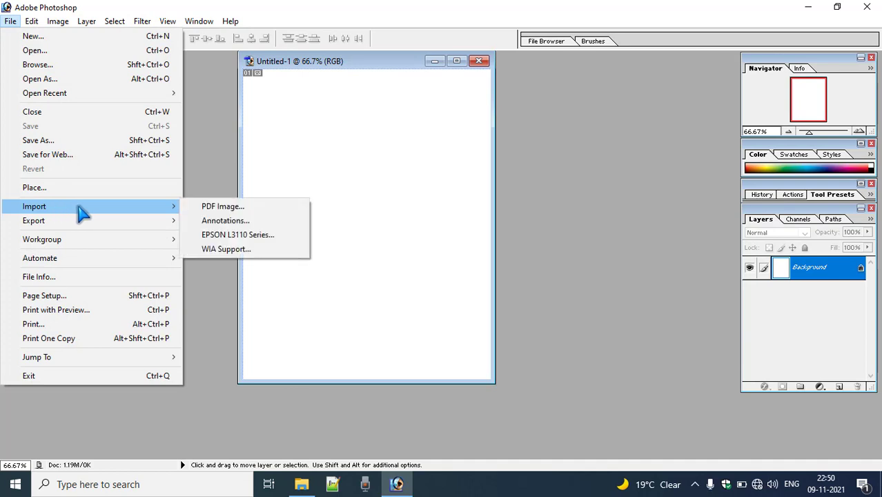
left_click(259, 222)
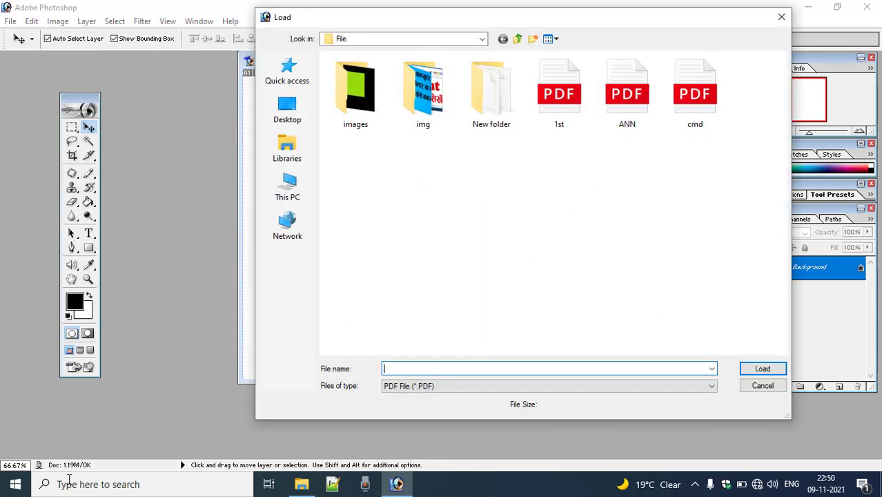
left_click(628, 93)
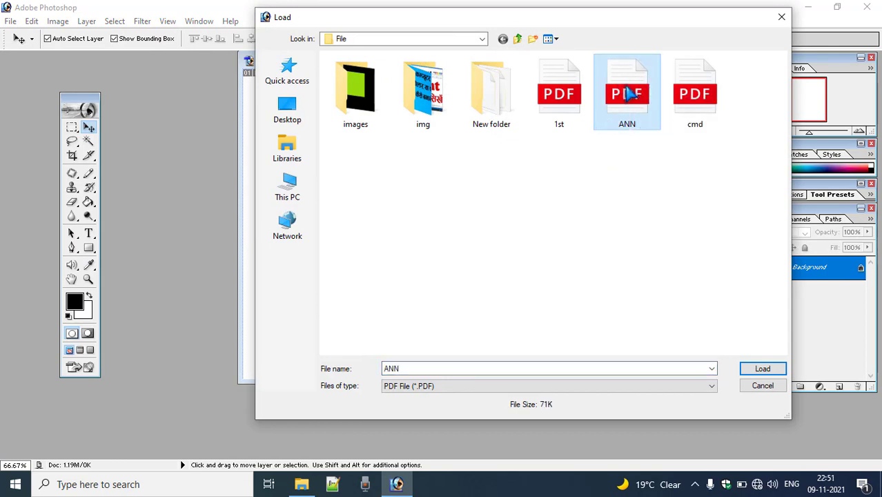
left_click(763, 368)
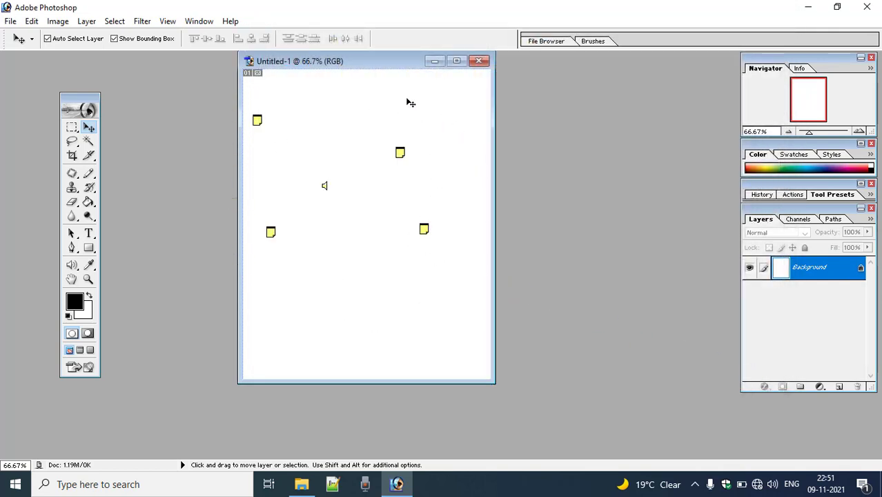
Open all four imported notes, rearrange their windows, and check the audio note's menu
double_click(259, 122)
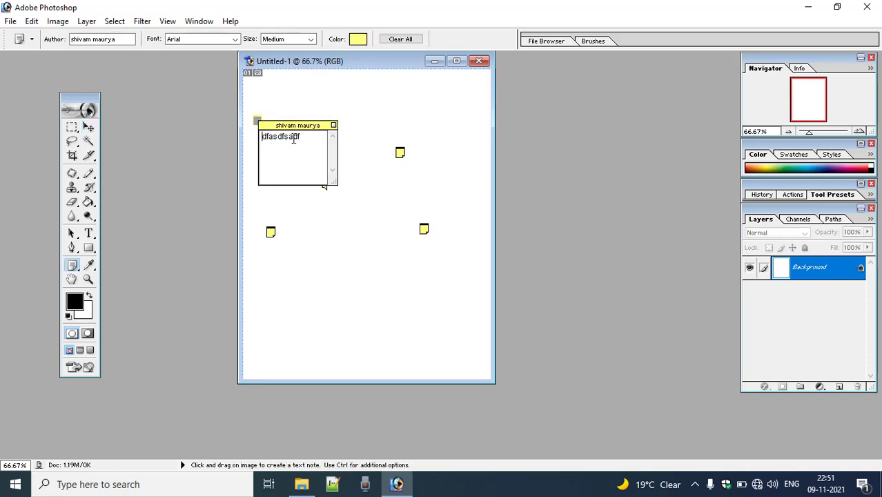
double_click(401, 153)
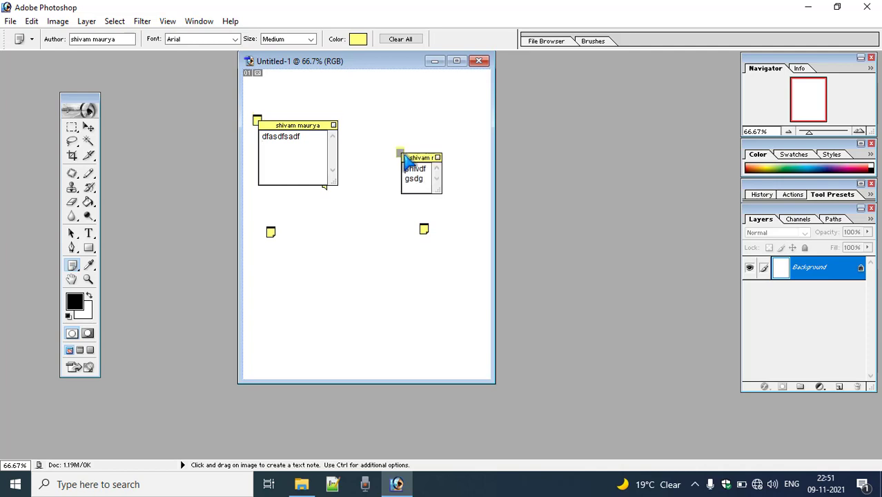
double_click(425, 230)
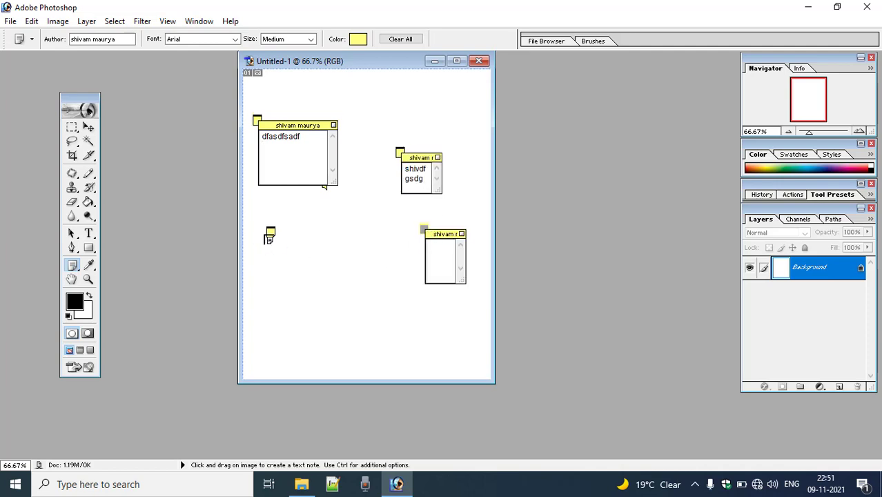
double_click(270, 229)
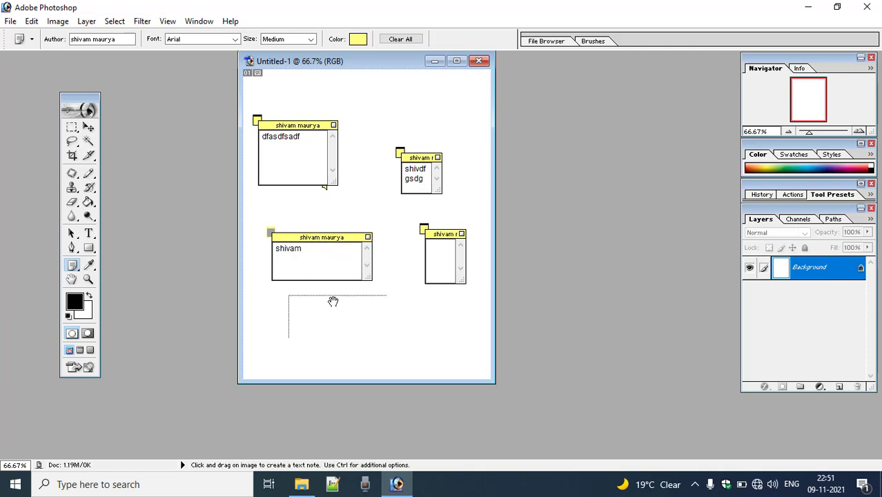
left_click_drag(320, 240, 337, 307)
left_click_drag(419, 159, 423, 118)
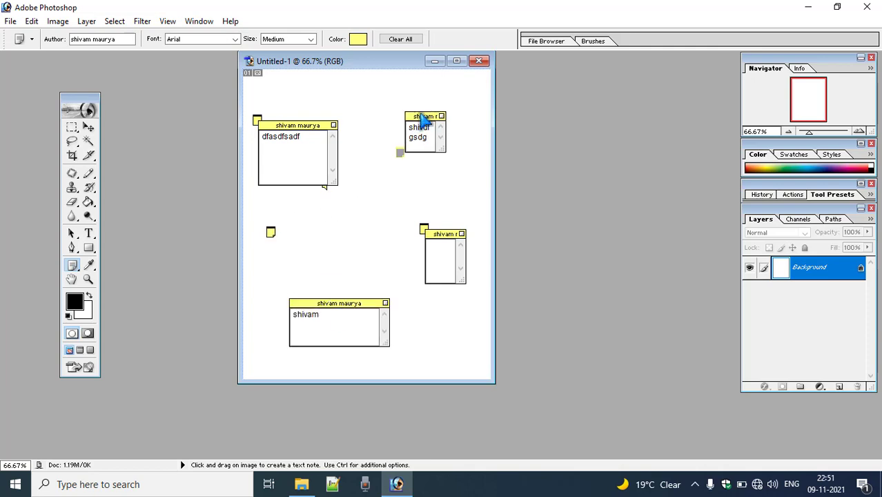
left_click_drag(304, 125, 329, 91)
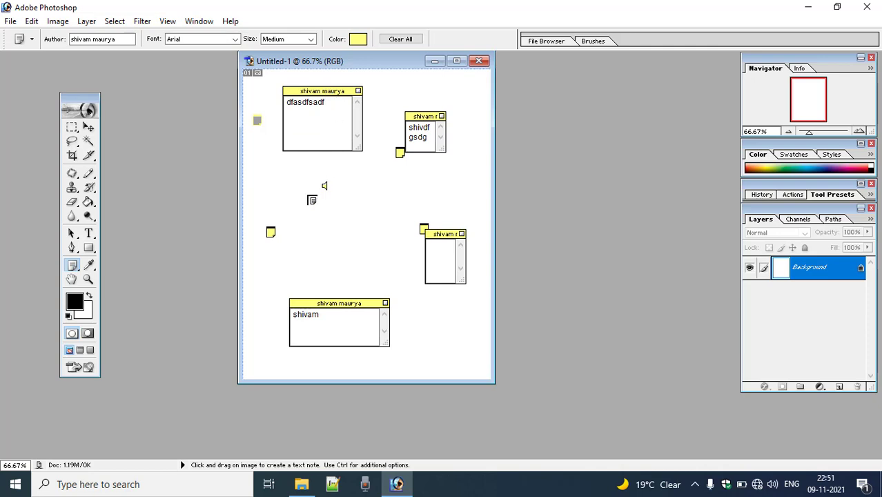
right_click(325, 186)
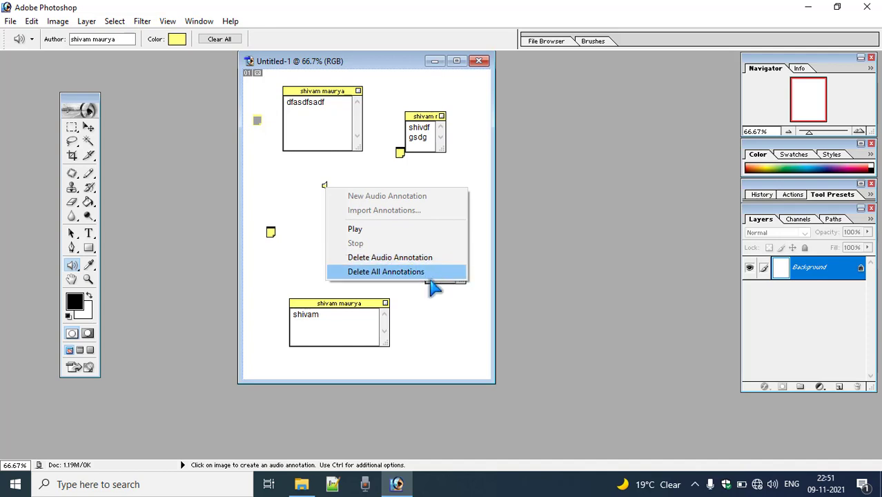
left_click(439, 326)
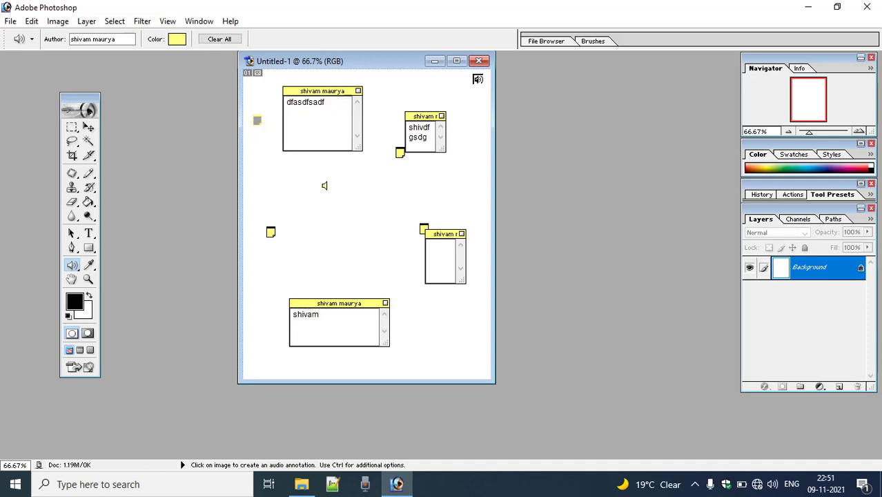
Discard Untitled-1 unsaved, exit Photoshop, and bring the File folder back in File Explorer
left_click(479, 61)
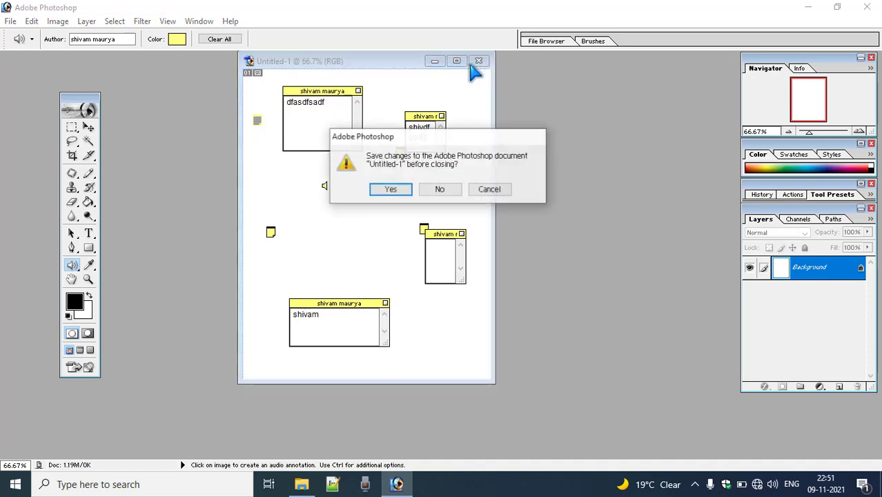
left_click(439, 191)
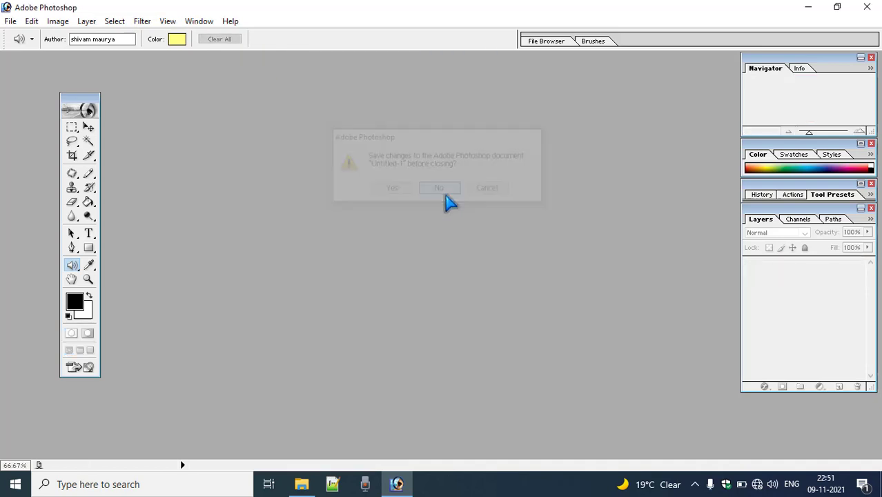
left_click(11, 21)
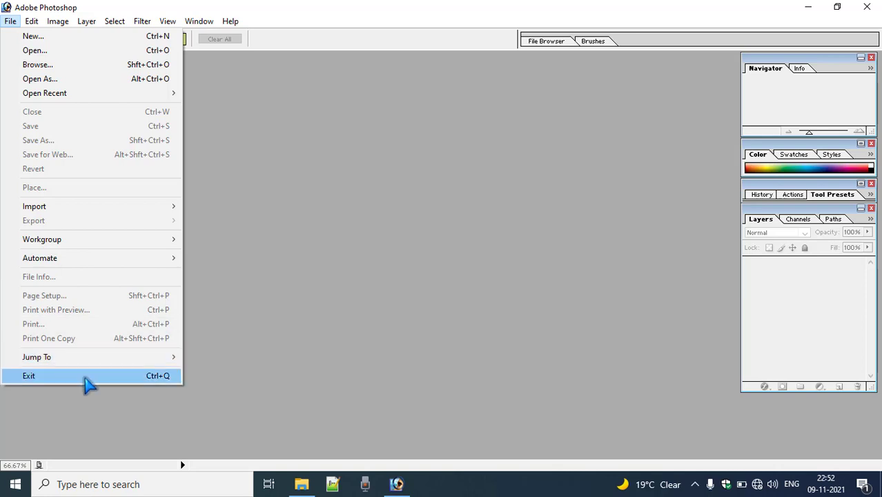
left_click(131, 378)
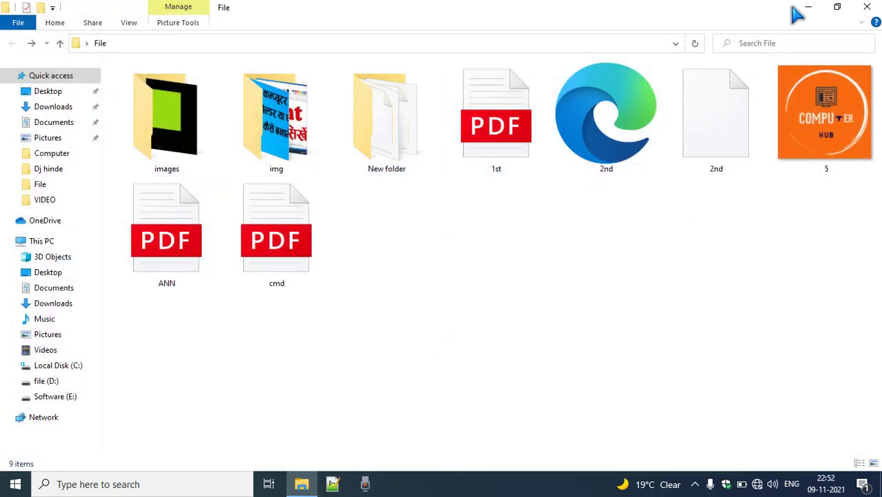
left_click(808, 7)
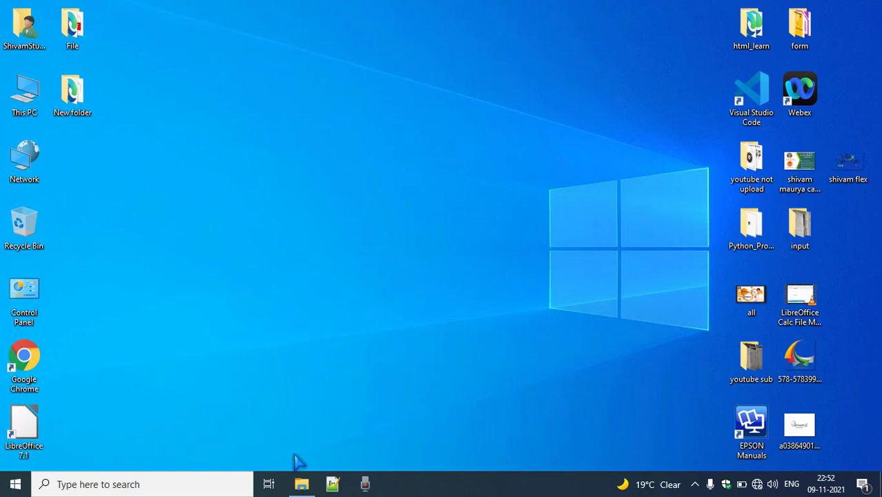
left_click(302, 483)
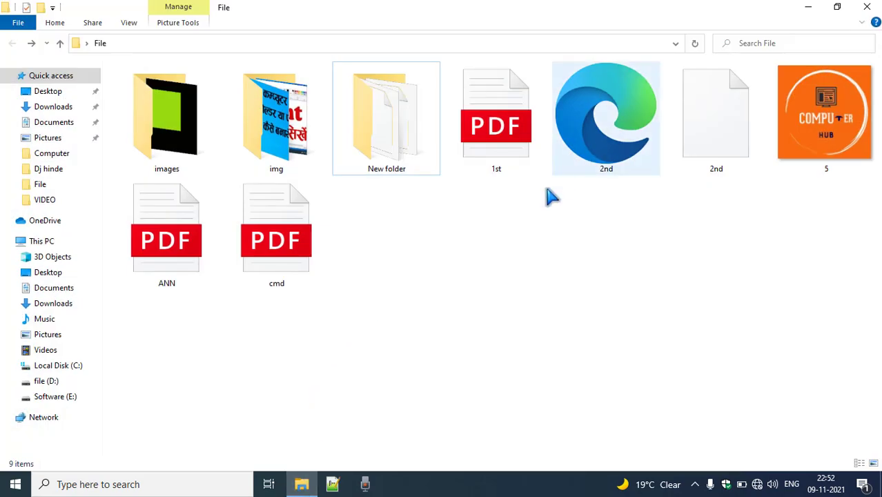